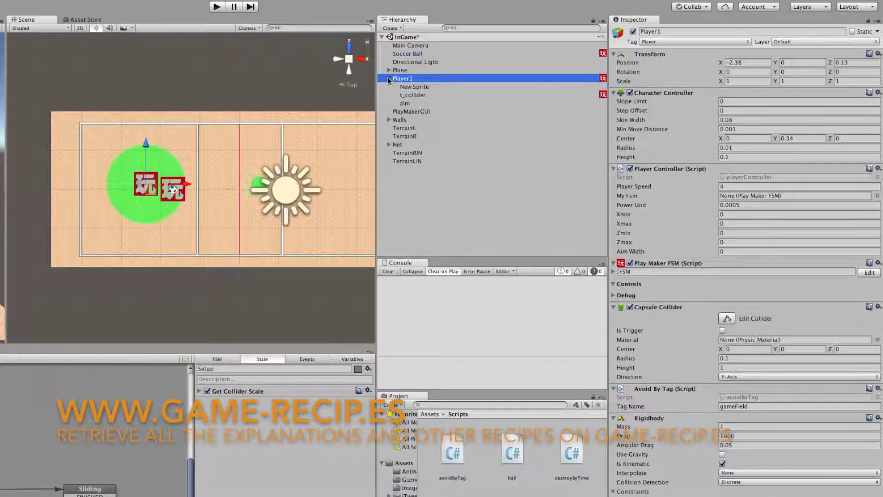
Duplicate Player1 and rename the copy to Cpu.
{"action": "left_click", "coordinate": [389, 79]}
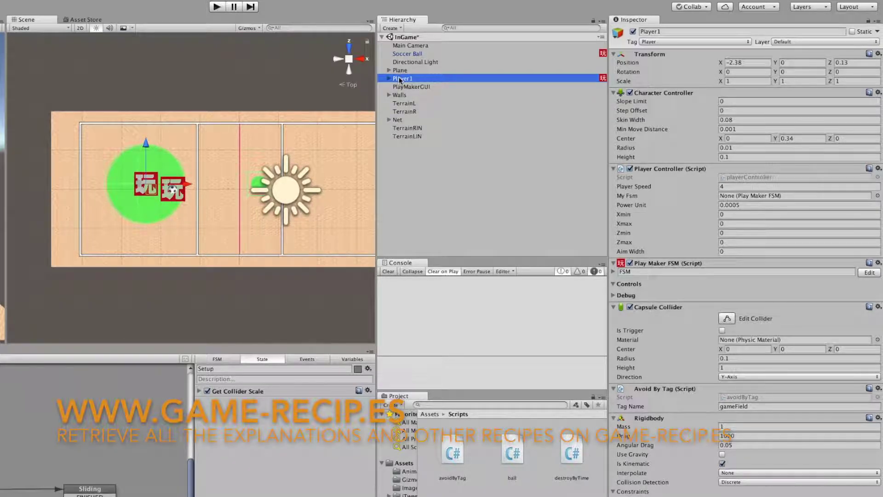
{"action": "right_click", "coordinate": [399, 80]}
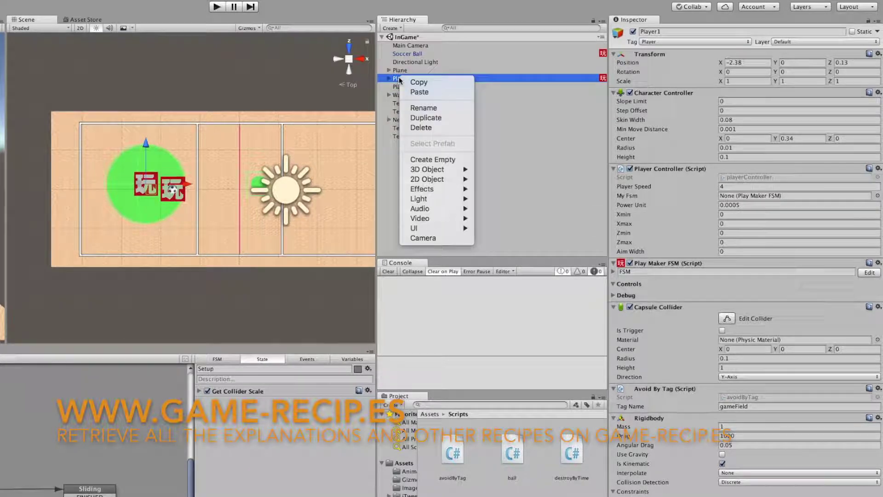
{"action": "left_click", "coordinate": [439, 119]}
{"action": "left_click", "coordinate": [668, 31]}
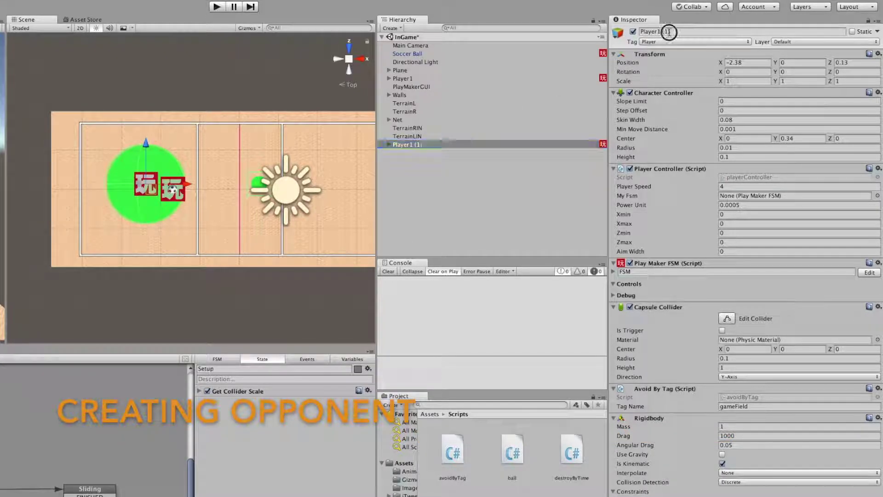
{"action": "type", "text": "Cpu"}
{"action": "key", "text": "Return"}
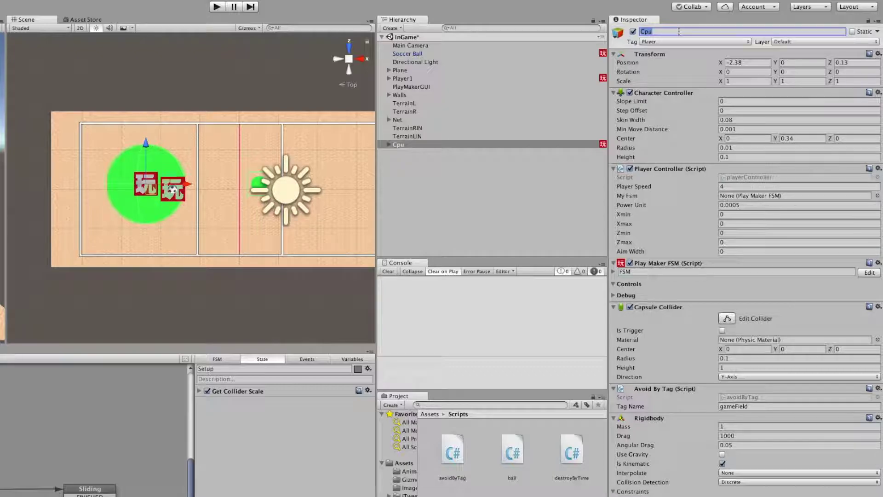
Move Cpu to Position X 2.12 and mirror it with Scale X -1.
{"action": "left_click_drag", "start_coordinate": [729, 62], "coordinate": [753, 64]}
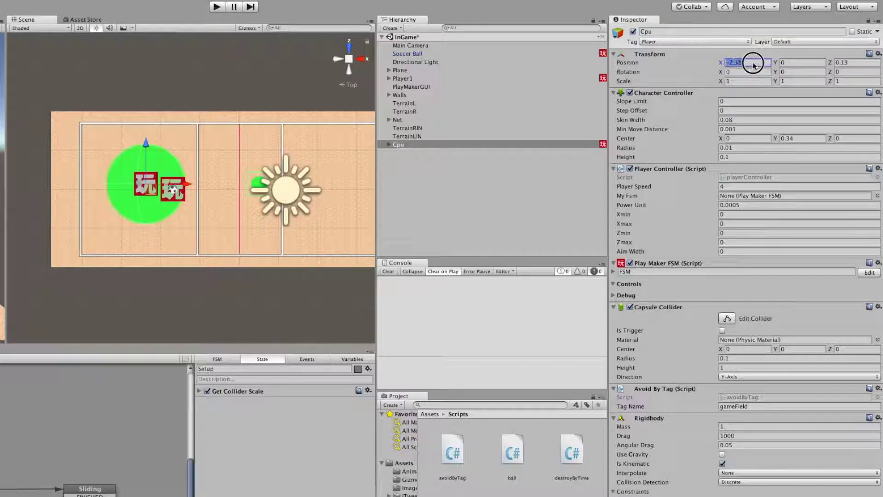
{"action": "mouse_move", "coordinate": [724, 63]}
{"action": "left_mouse_down"}
{"action": "mouse_move", "coordinate": [814, 63]}
{"action": "mouse_move", "coordinate": [806, 63]}
{"action": "left_mouse_up"}
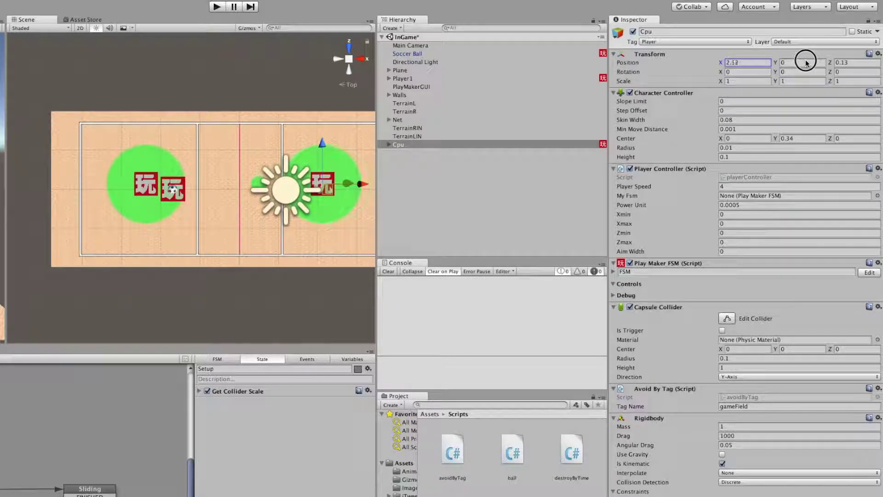
{"action": "left_click", "coordinate": [754, 82]}
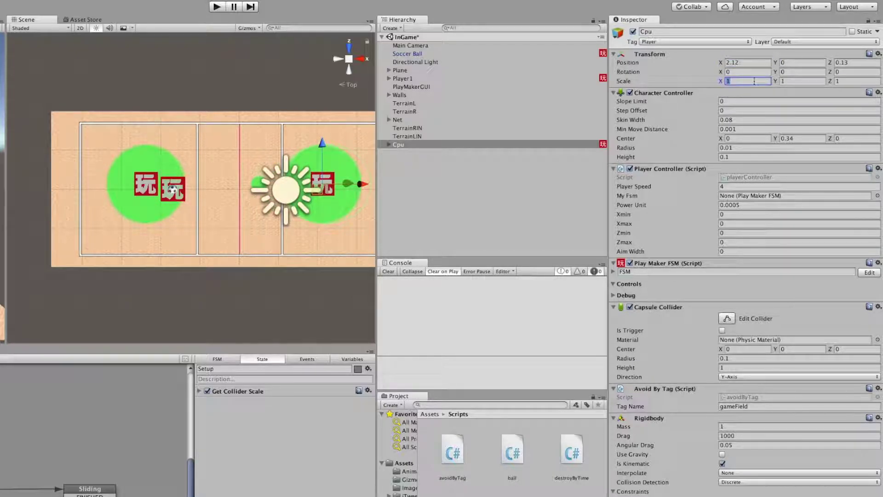
{"action": "type", "text": "-1"}
Remove the Player Controller component from the Cpu object.
{"action": "left_click", "coordinate": [382, 145]}
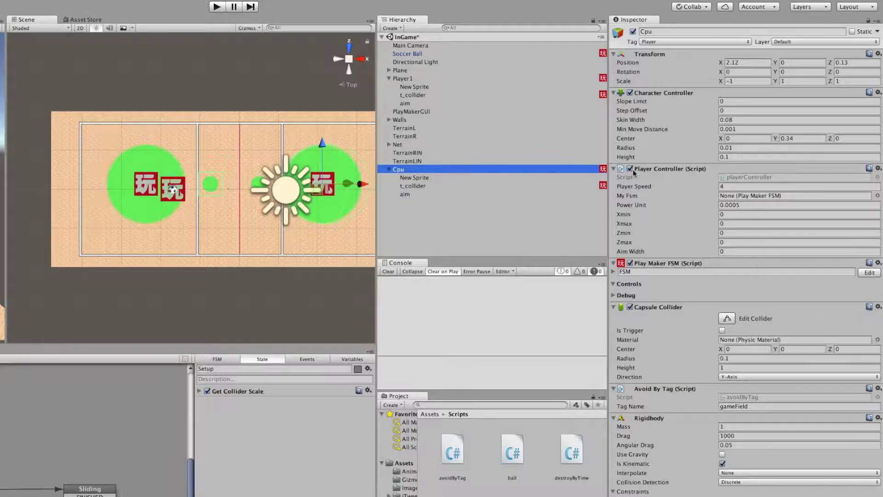
{"action": "left_click", "coordinate": [634, 171]}
{"action": "left_click", "coordinate": [633, 171]}
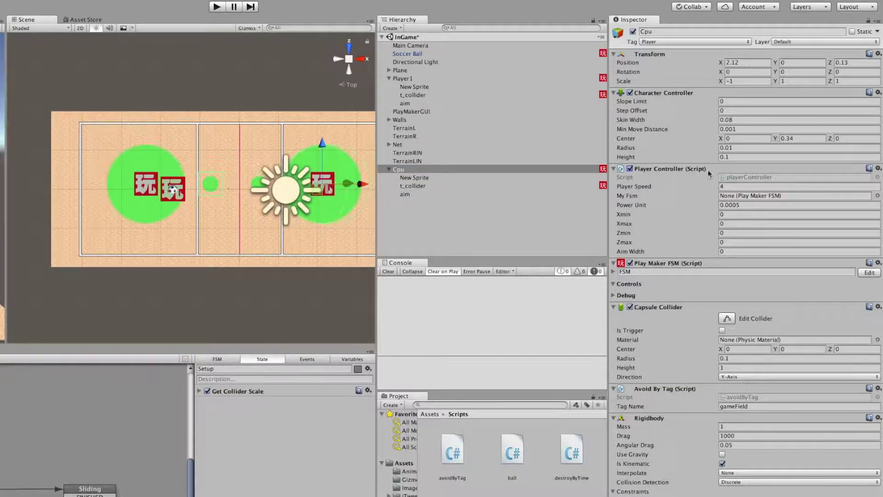
{"action": "left_click", "coordinate": [878, 169]}
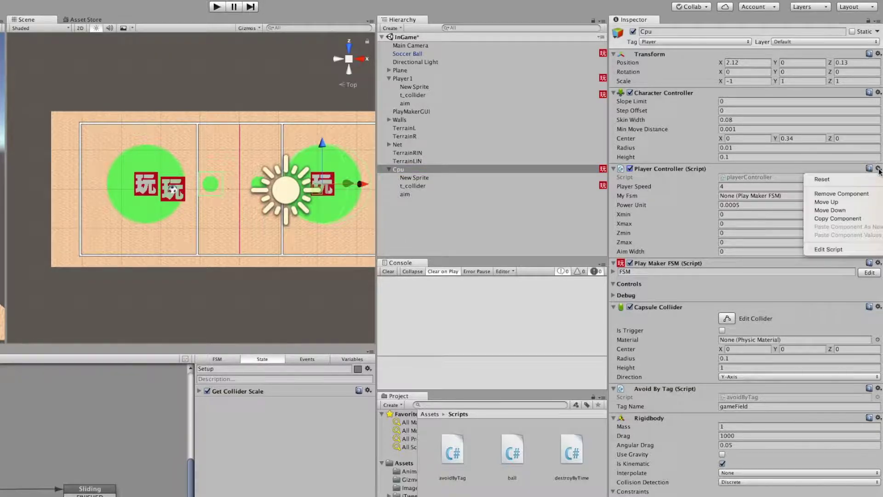
{"action": "left_click", "coordinate": [870, 194]}
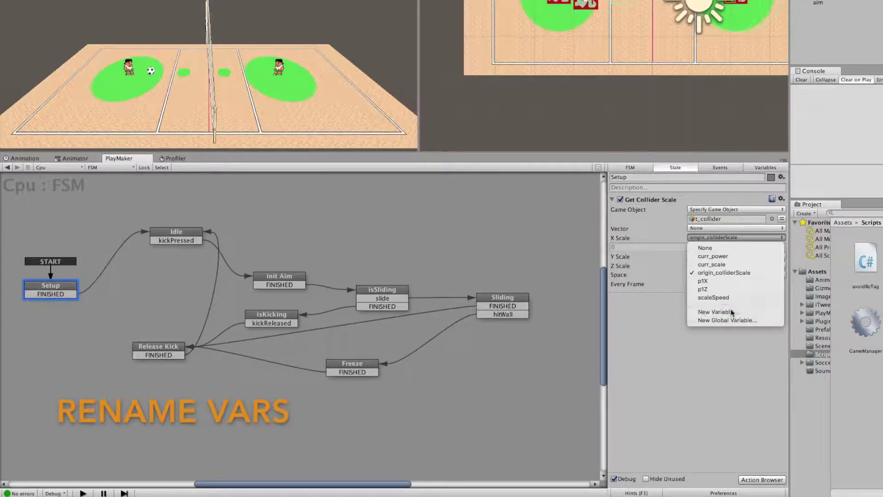
Store Get Collider Scale's X Scale in a new variable named CPUorigin_colliderScale.
{"action": "left_click", "coordinate": [732, 309]}
{"action": "type", "text": "origin_"}
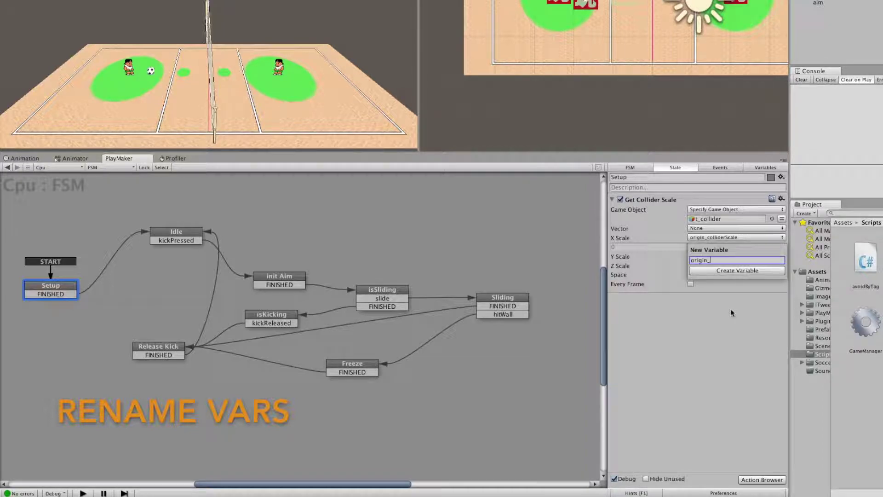
{"action": "type", "text": "colliderScale"}
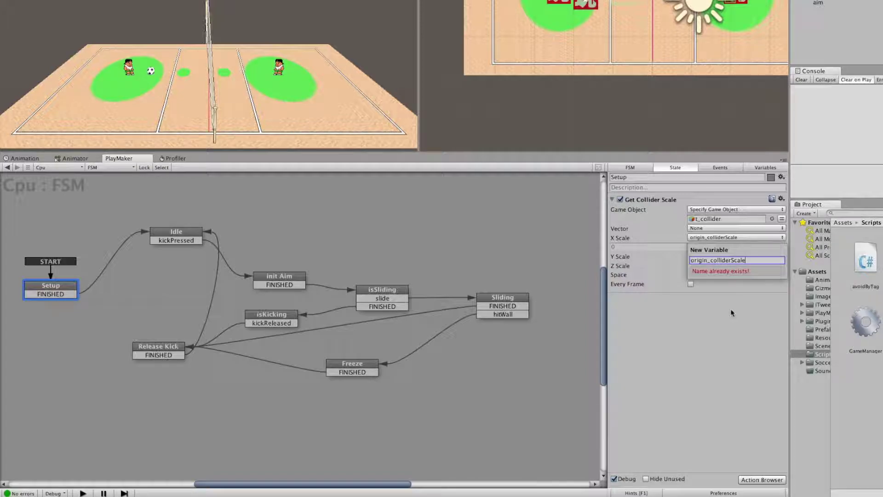
{"action": "key", "text": "alt+Left"}
{"action": "type", "text": "CPU"}
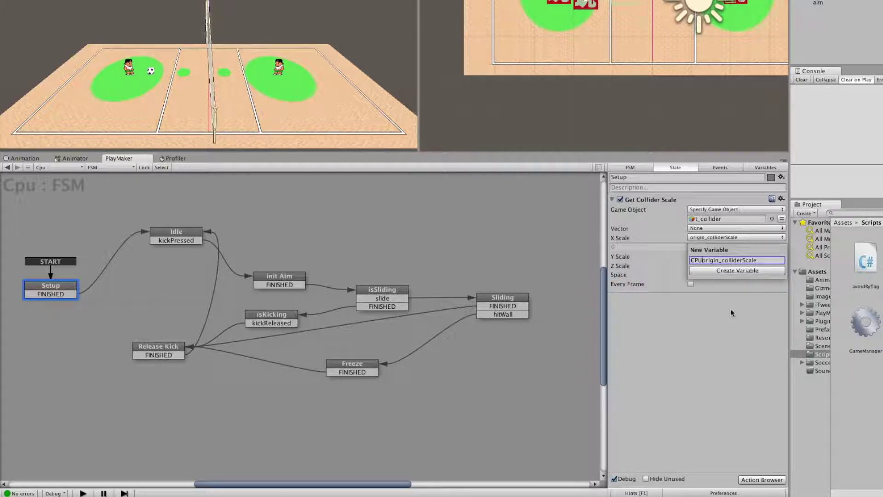
{"action": "left_click", "coordinate": [728, 270]}
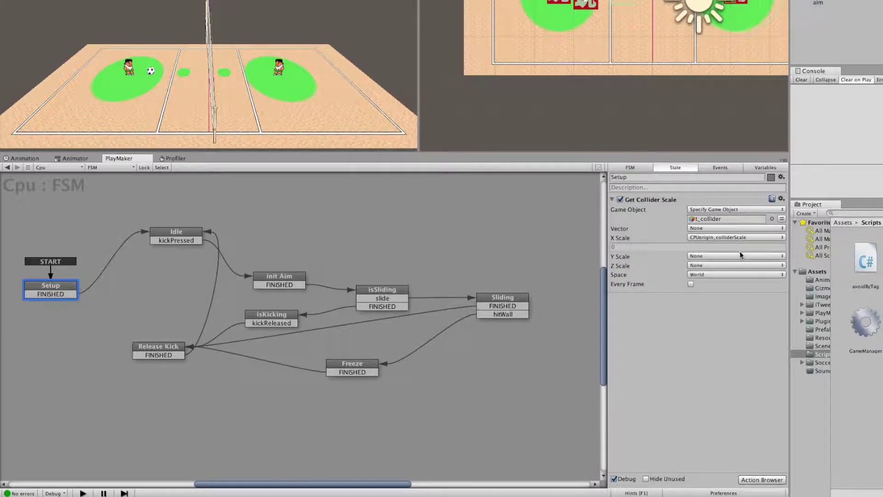
{"action": "left_click", "coordinate": [179, 232]}
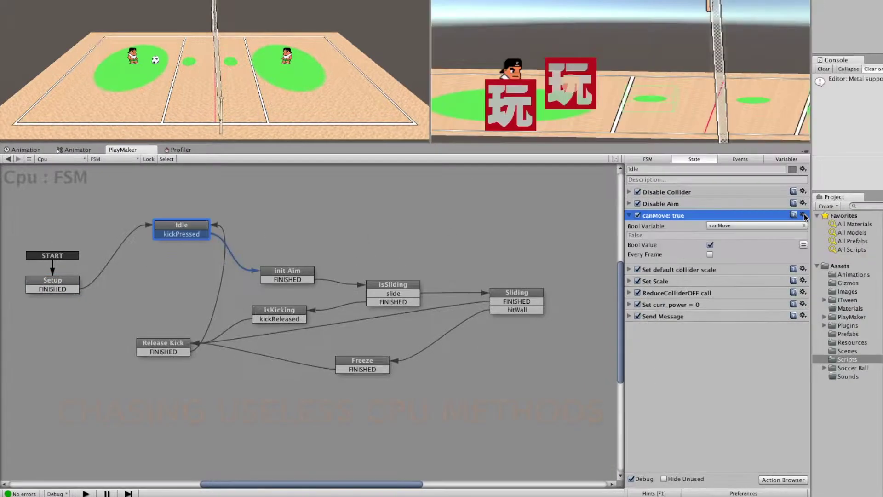
Remove the Get Key Down action from the Idle state.
{"action": "left_click", "coordinate": [803, 215]}
{"action": "left_click", "coordinate": [856, 353]}
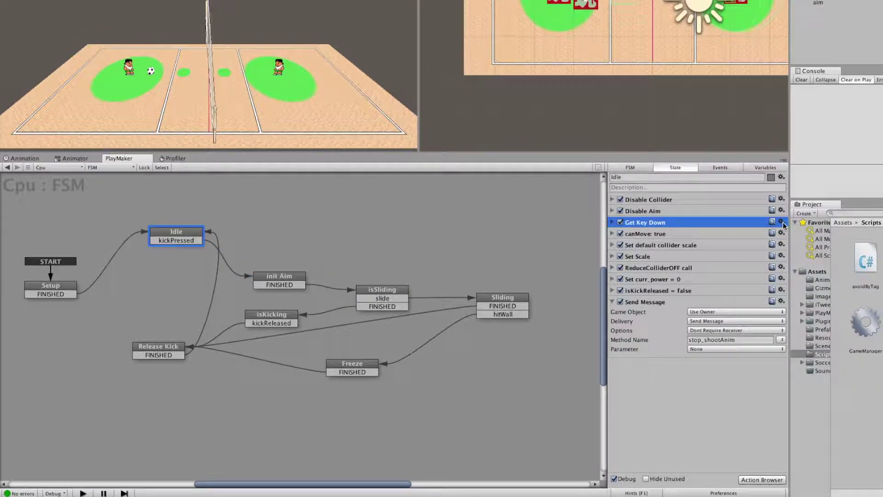
{"action": "left_click", "coordinate": [781, 223]}
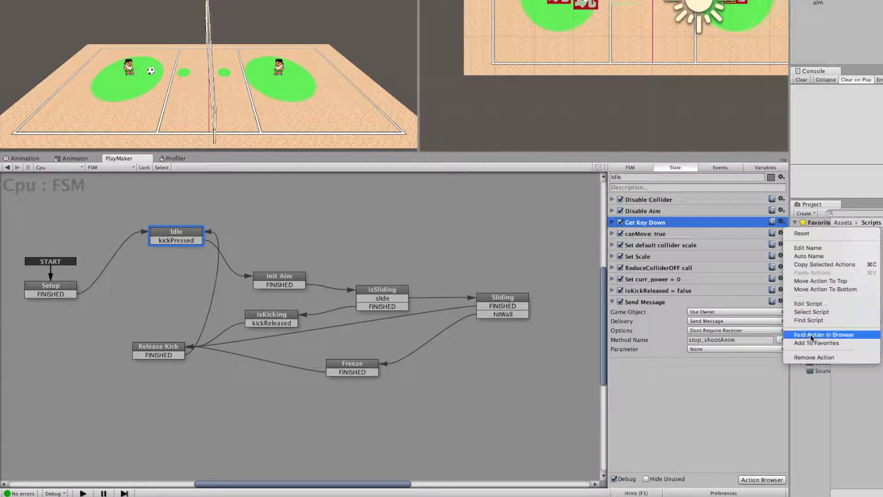
{"action": "left_click", "coordinate": [814, 357]}
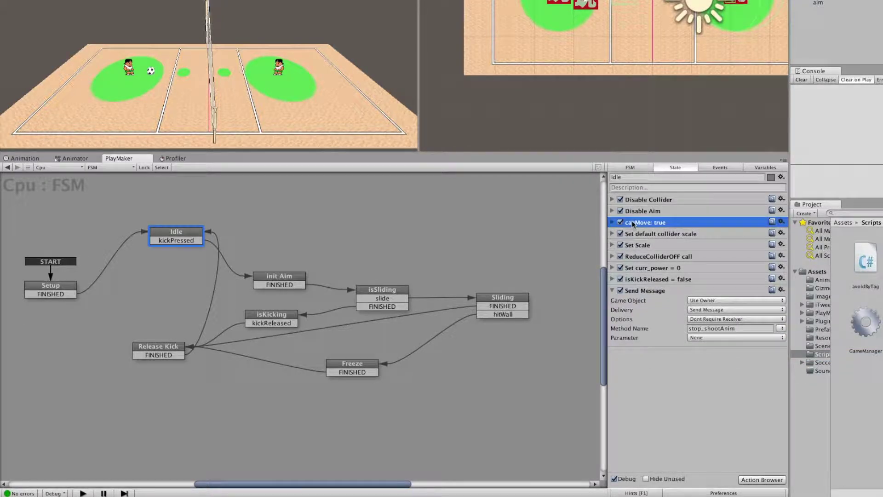
Make Set default collider scale copy CPUorigin_colliderScale into a new CPUcurr_scale variable.
{"action": "left_click", "coordinate": [613, 222]}
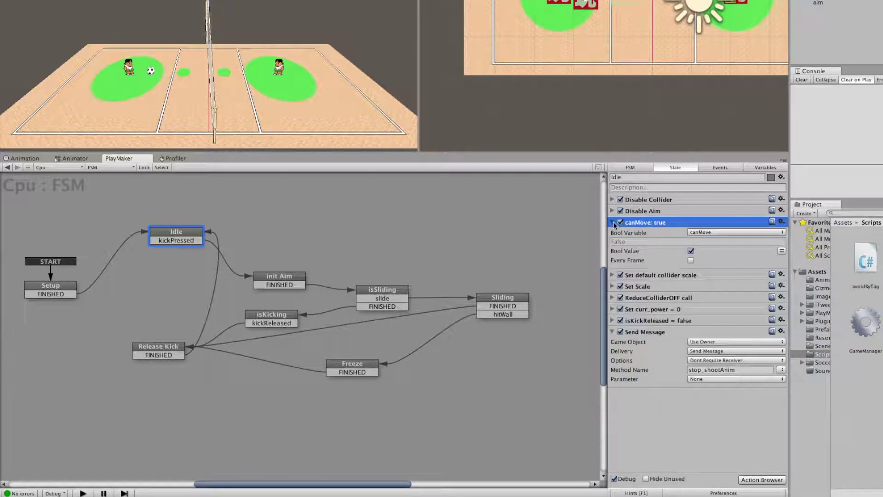
{"action": "left_click", "coordinate": [614, 223]}
{"action": "left_click", "coordinate": [612, 235]}
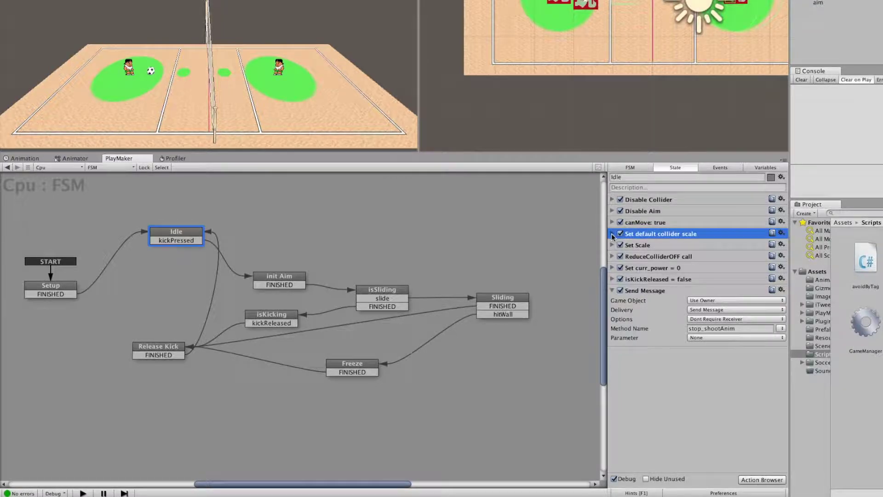
{"action": "left_click", "coordinate": [612, 235]}
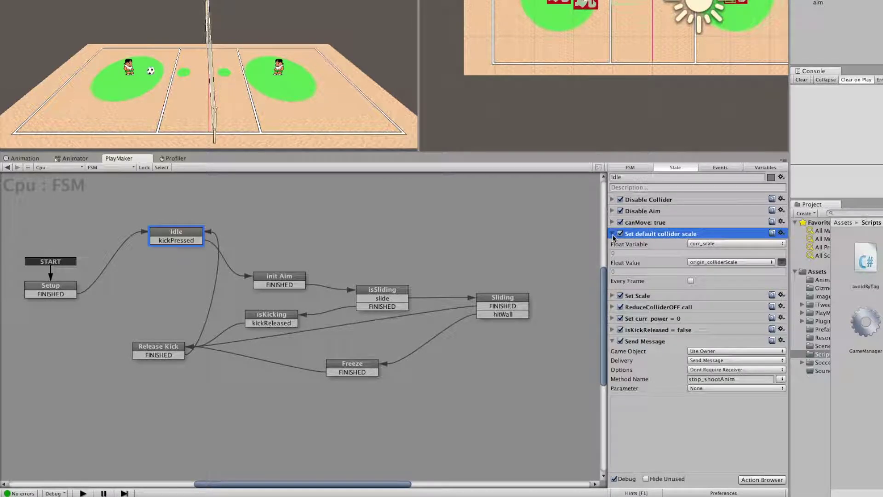
{"action": "left_click", "coordinate": [746, 265]}
{"action": "left_click", "coordinate": [728, 271]}
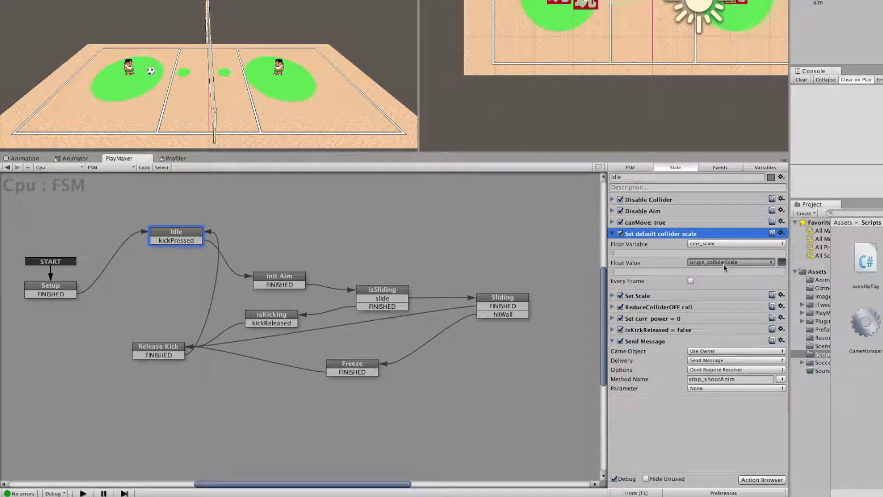
{"action": "left_click", "coordinate": [713, 244]}
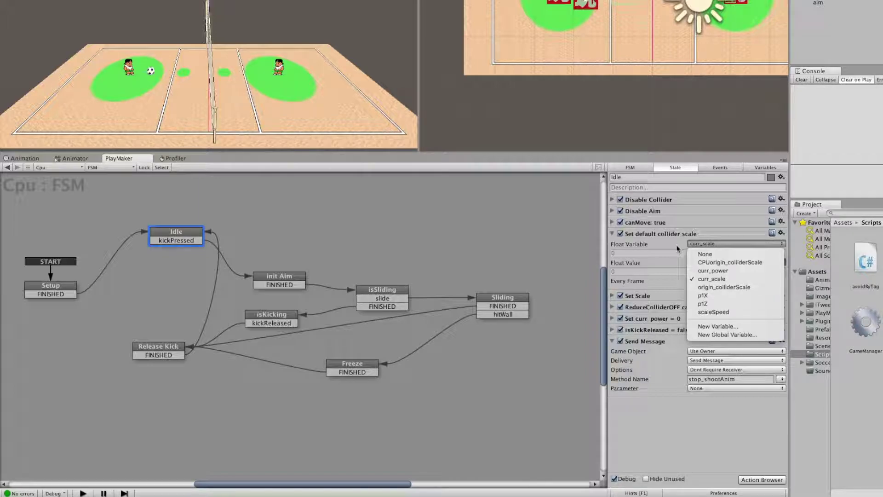
{"action": "left_click", "coordinate": [735, 327]}
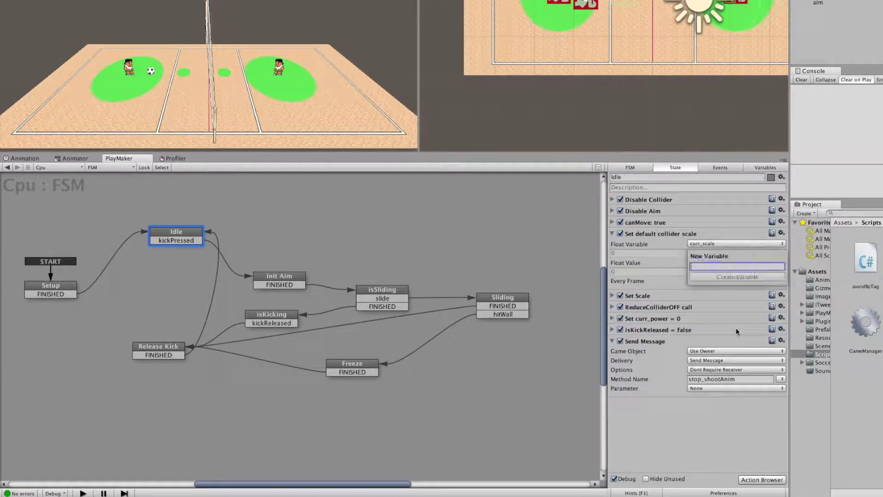
{"action": "type", "text": "CPU"}
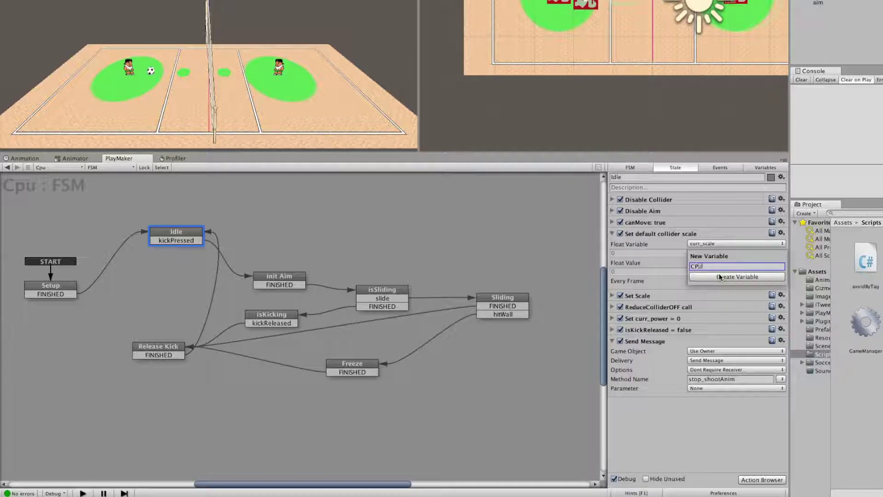
{"action": "type", "text": "curr_scale"}
{"action": "left_click", "coordinate": [718, 275]}
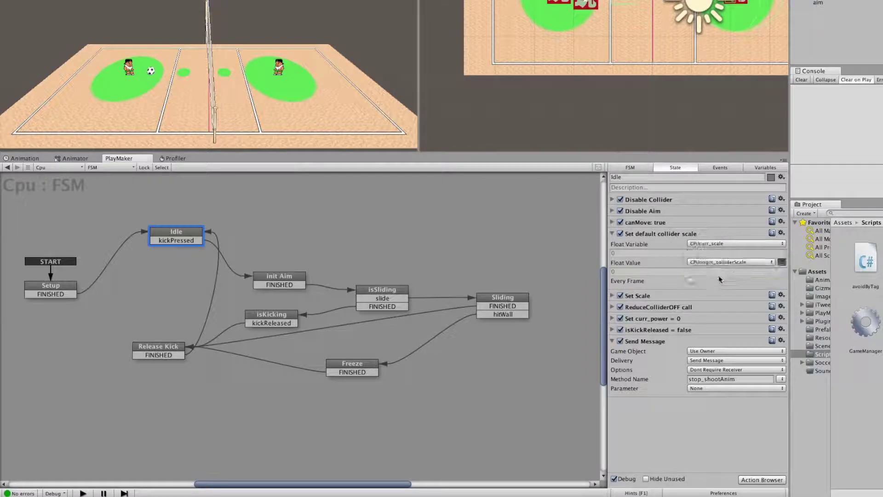
{"action": "left_click", "coordinate": [612, 233]}
Set the Idle Set Scale action's X and Y scales to CPUcurr_scale.
{"action": "left_click", "coordinate": [612, 244]}
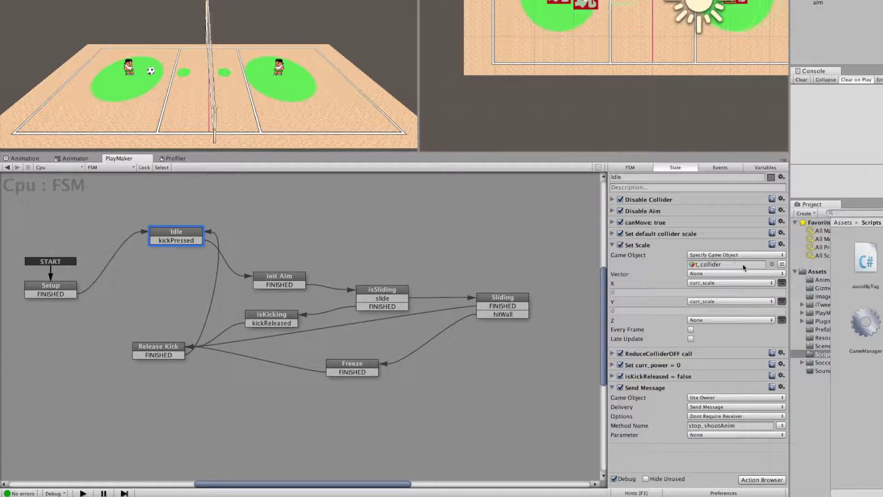
{"action": "left_click", "coordinate": [740, 282]}
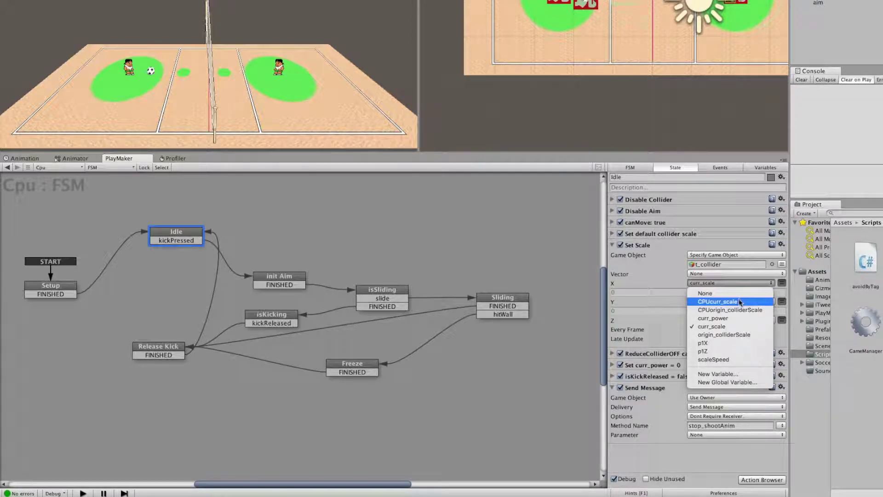
{"action": "left_click", "coordinate": [745, 301]}
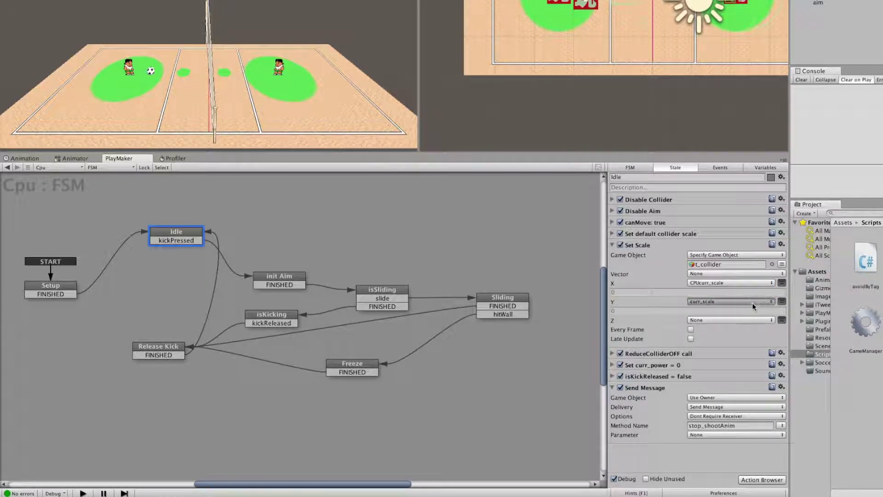
{"action": "left_click", "coordinate": [753, 302]}
{"action": "left_click", "coordinate": [745, 320]}
{"action": "left_click", "coordinate": [612, 245]}
Point the Set curr_power = 0 action at a new CPUcurr_power float variable.
{"action": "left_click", "coordinate": [613, 256]}
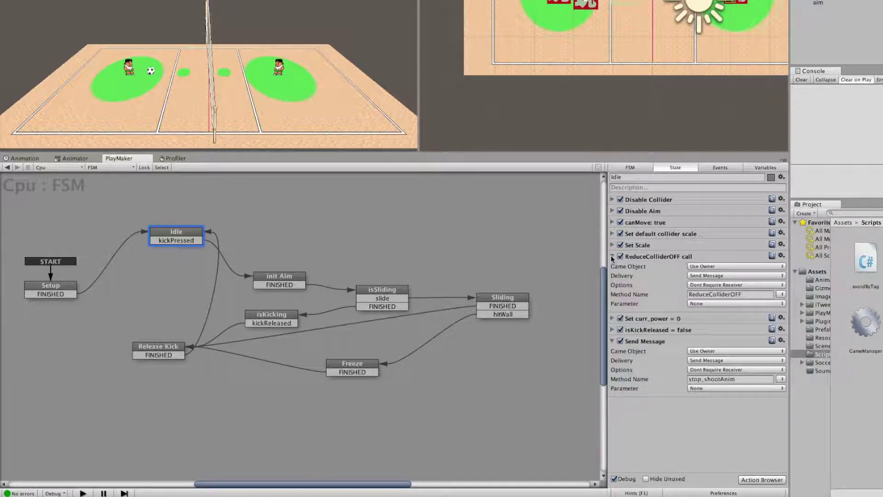
{"action": "left_click", "coordinate": [612, 256]}
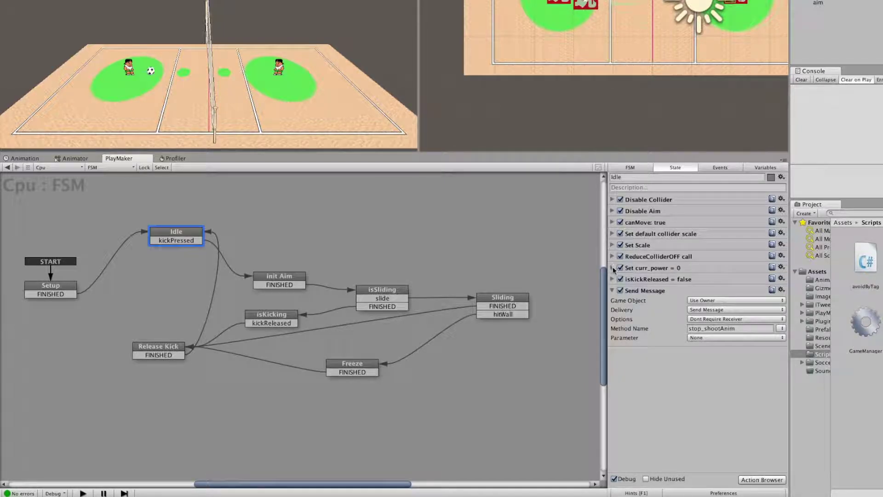
{"action": "left_click", "coordinate": [613, 267]}
{"action": "left_click", "coordinate": [711, 277]}
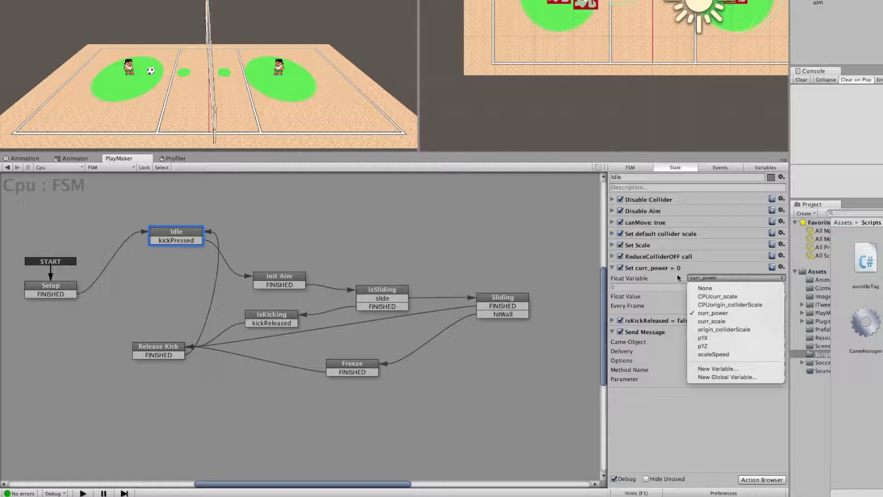
{"action": "left_click", "coordinate": [724, 369]}
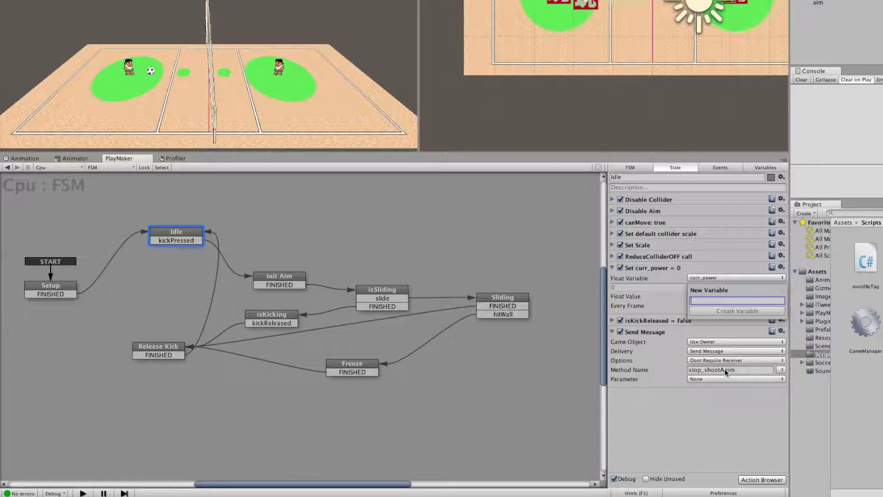
{"action": "type", "text": "CPUcurr_power"}
{"action": "key", "text": "Return"}
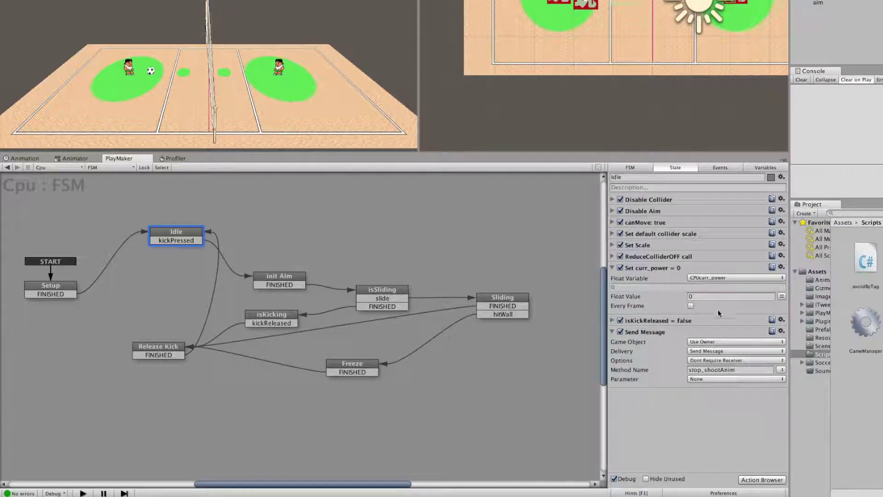
{"action": "left_click", "coordinate": [612, 269]}
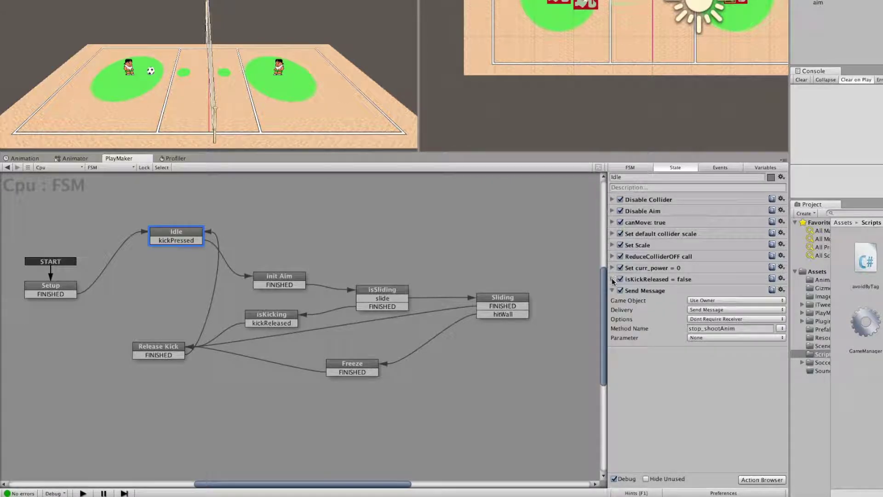
Delete the isKickReleased = false action from the Idle state.
{"action": "left_click", "coordinate": [612, 279]}
{"action": "left_click", "coordinate": [781, 278]}
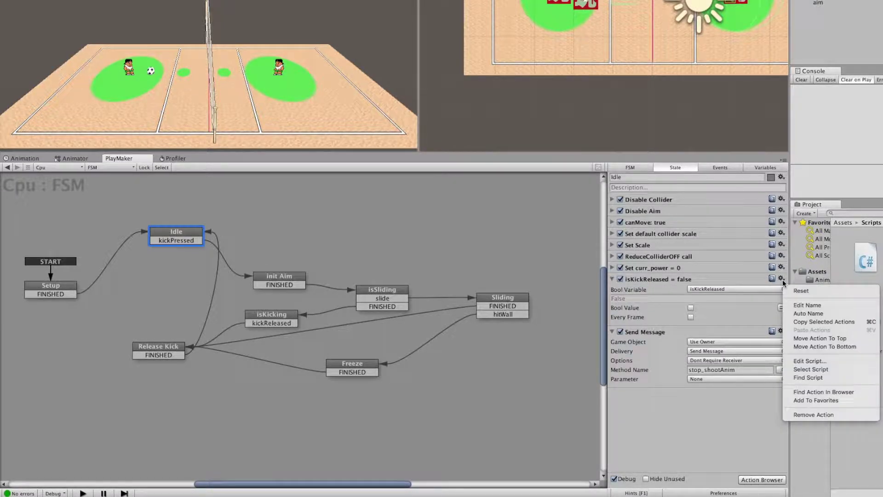
{"action": "left_click", "coordinate": [813, 415]}
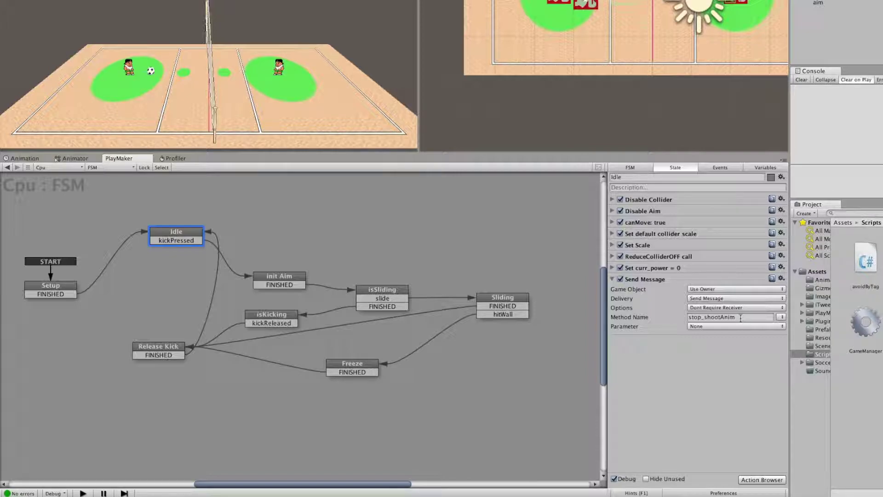
{"action": "left_click", "coordinate": [613, 280]}
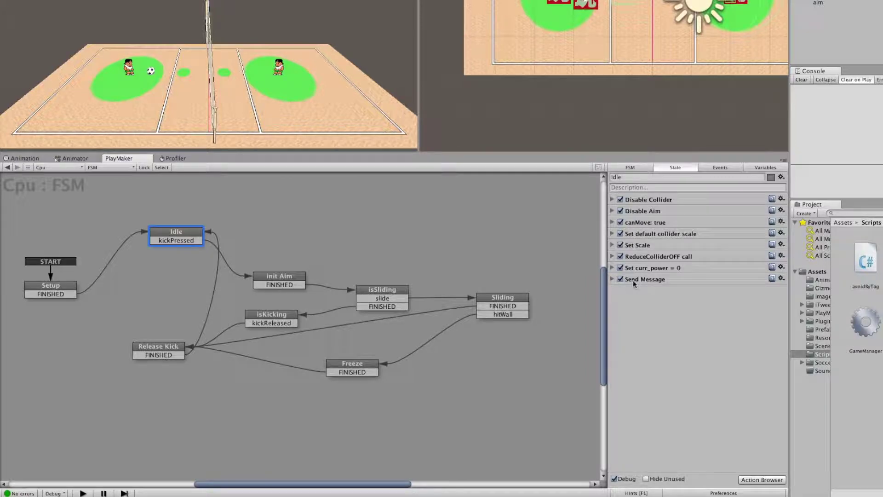
{"action": "left_click", "coordinate": [613, 271]}
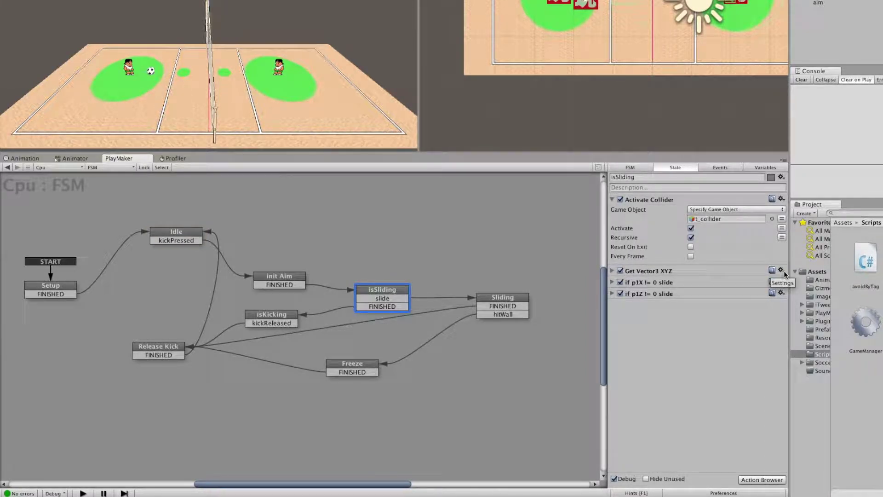
Delete Get Vector3 XYZ, if p1X != 0 slide and if p1Z != 0 slide from isSliding.
{"action": "left_click", "coordinate": [784, 272]}
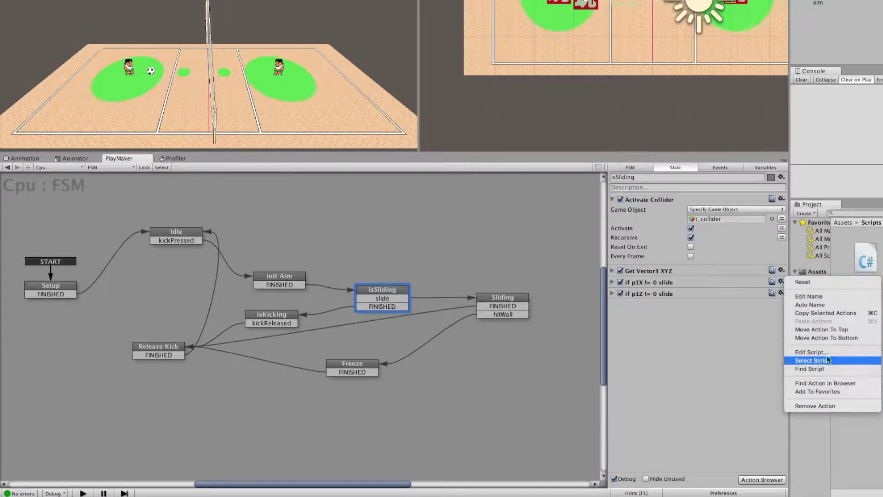
{"action": "left_click", "coordinate": [824, 404]}
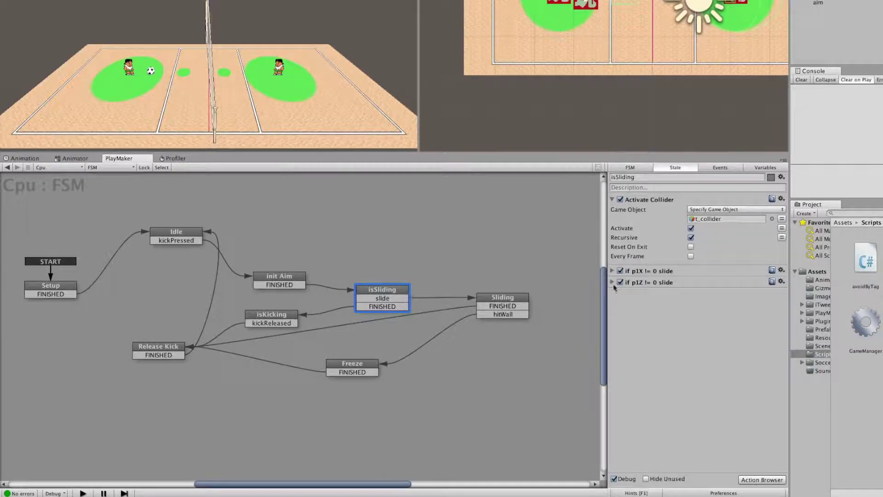
{"action": "left_click", "coordinate": [613, 271]}
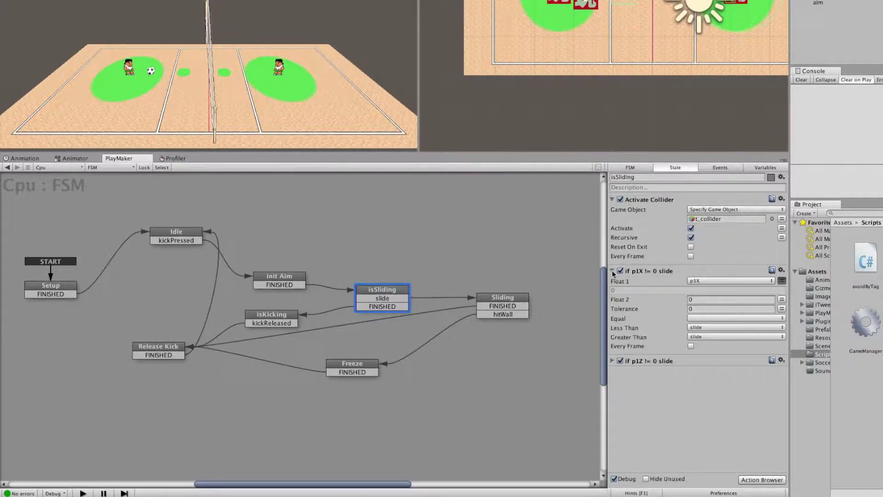
{"action": "left_click", "coordinate": [612, 271]}
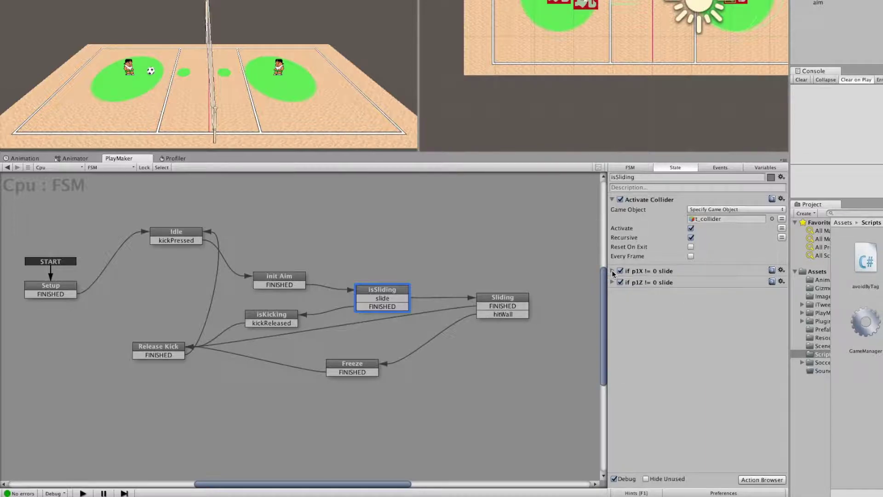
{"action": "left_click", "coordinate": [780, 281]}
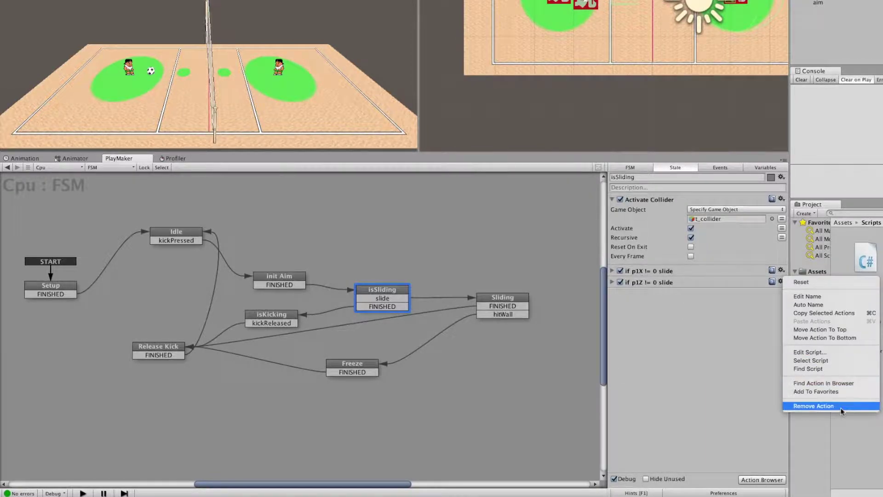
{"action": "left_click", "coordinate": [833, 406]}
{"action": "left_click", "coordinate": [613, 271]}
{"action": "left_click", "coordinate": [613, 270]}
{"action": "left_click", "coordinate": [780, 270]}
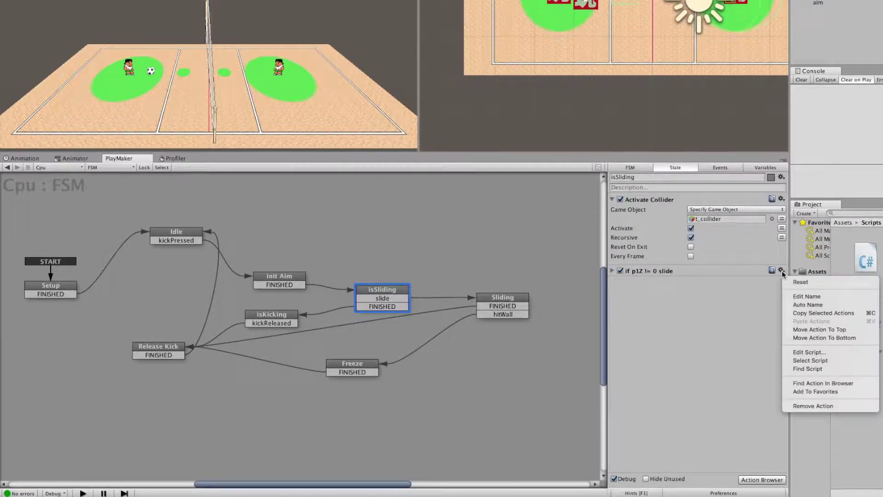
{"action": "left_click", "coordinate": [819, 405]}
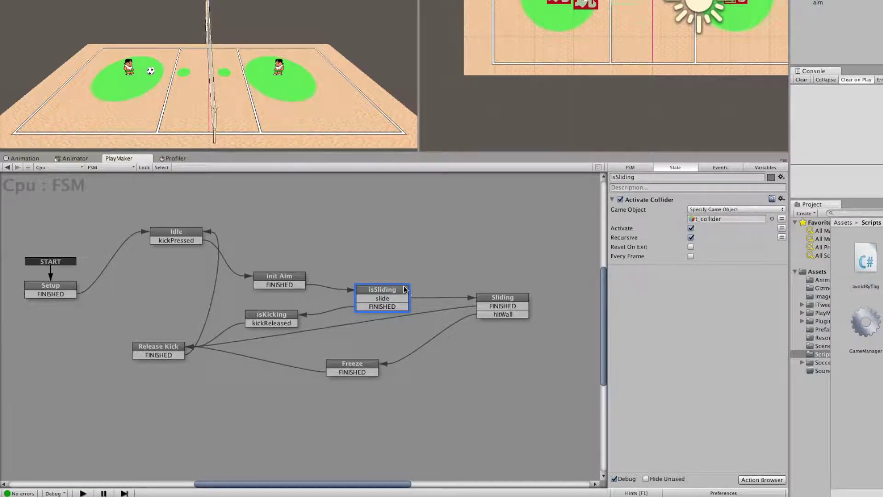
{"action": "left_click", "coordinate": [396, 298]}
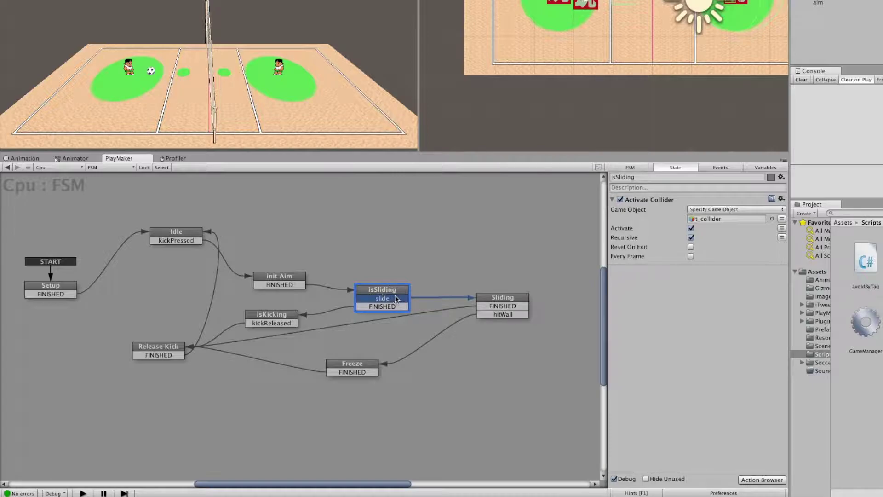
Delete the canMove Set Bool Value action from the Sliding state.
{"action": "left_click", "coordinate": [518, 300]}
{"action": "left_click", "coordinate": [613, 200]}
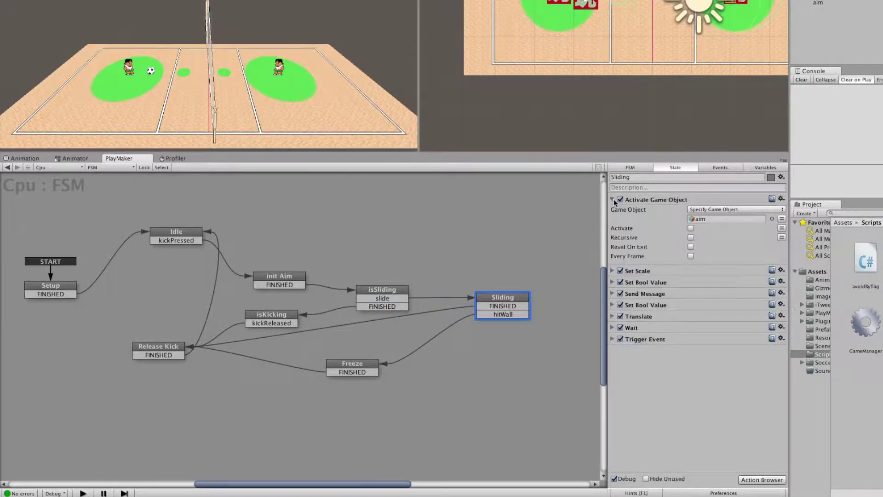
{"action": "left_click", "coordinate": [612, 200]}
{"action": "left_click", "coordinate": [612, 210]}
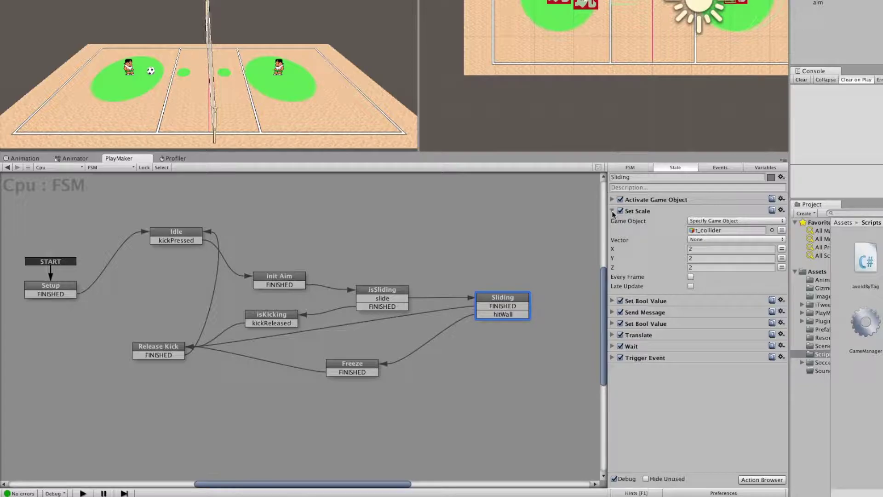
{"action": "left_click", "coordinate": [612, 211]}
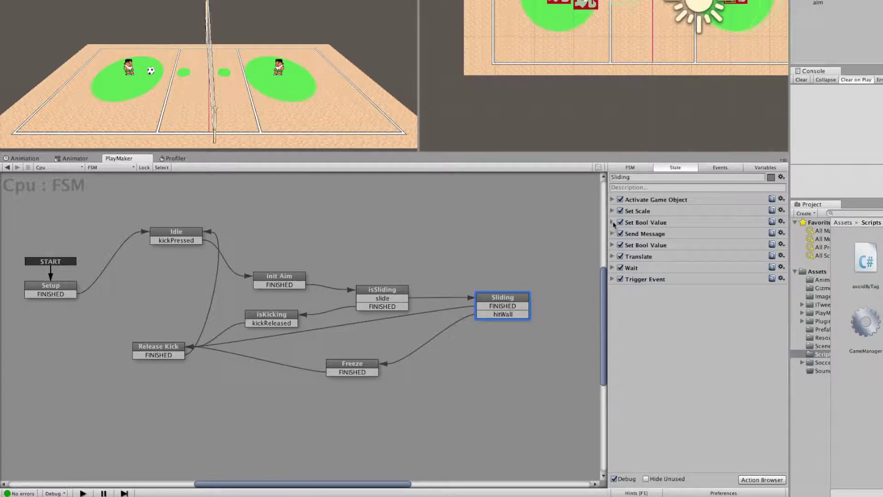
{"action": "left_click", "coordinate": [613, 222]}
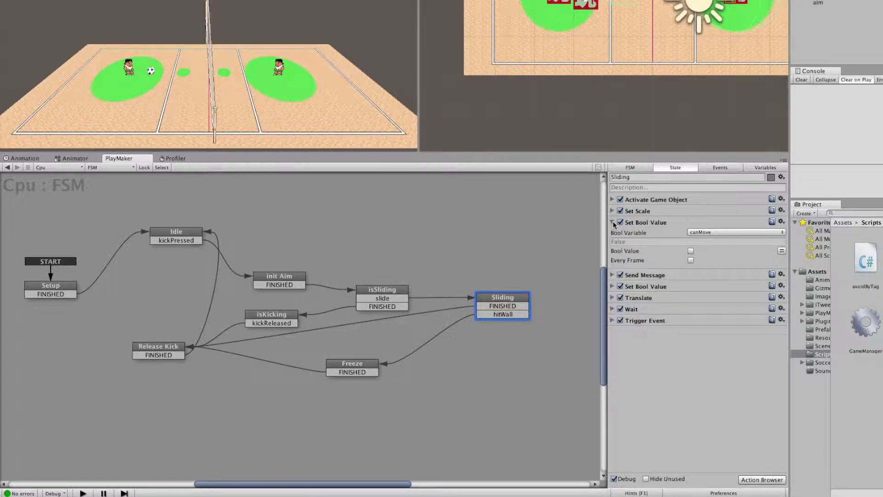
{"action": "left_click", "coordinate": [613, 222]}
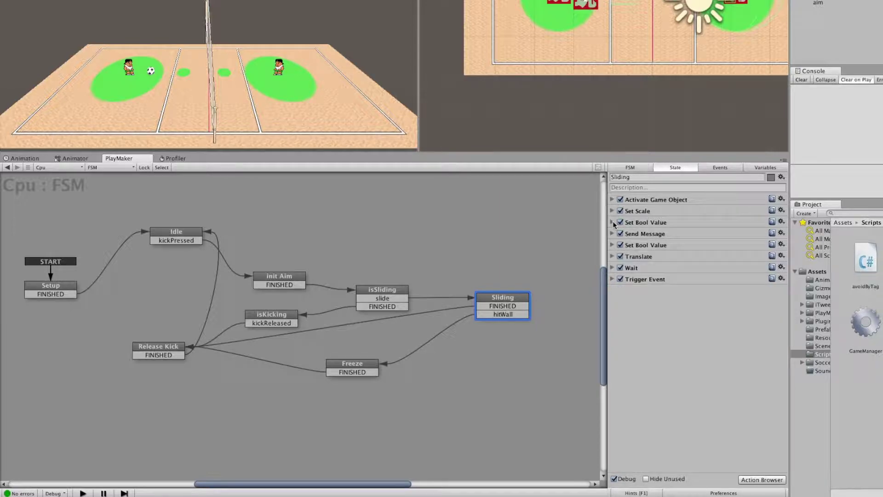
{"action": "left_click", "coordinate": [781, 222]}
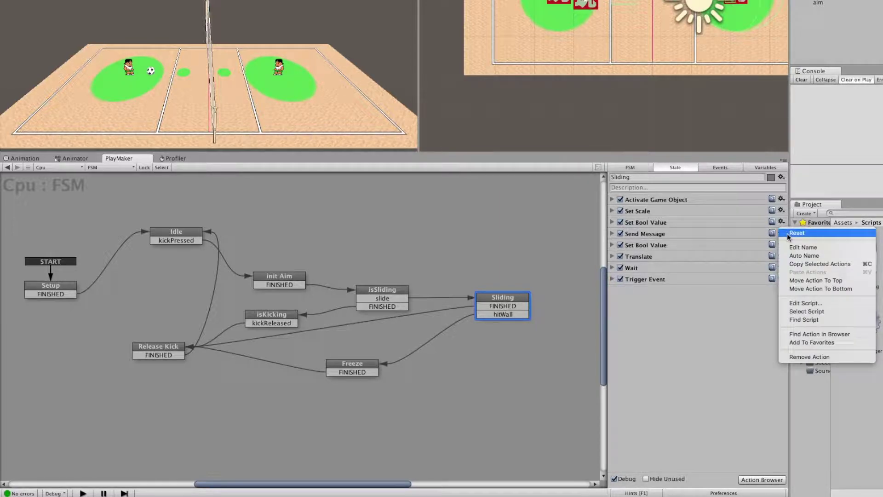
{"action": "left_click", "coordinate": [810, 357]}
Delete the remaining Set Bool Value action, then review Translate's X variable choices.
{"action": "left_click", "coordinate": [612, 222]}
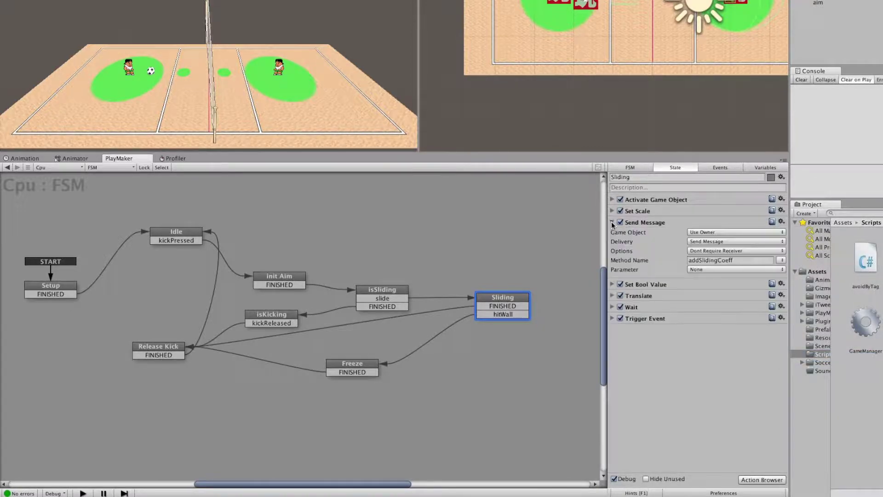
{"action": "left_click", "coordinate": [612, 223]}
{"action": "left_click", "coordinate": [612, 233]}
{"action": "left_click", "coordinate": [612, 233]}
{"action": "left_click", "coordinate": [781, 233]}
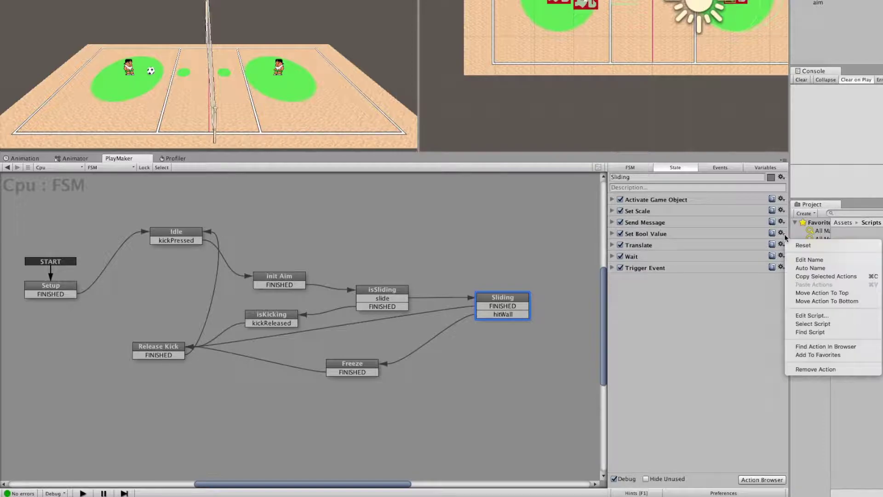
{"action": "left_click", "coordinate": [815, 368]}
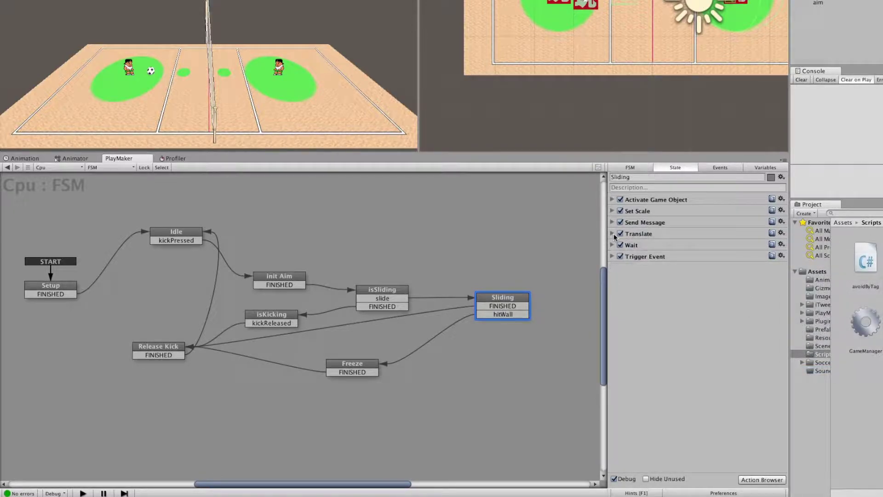
{"action": "left_click", "coordinate": [612, 234]}
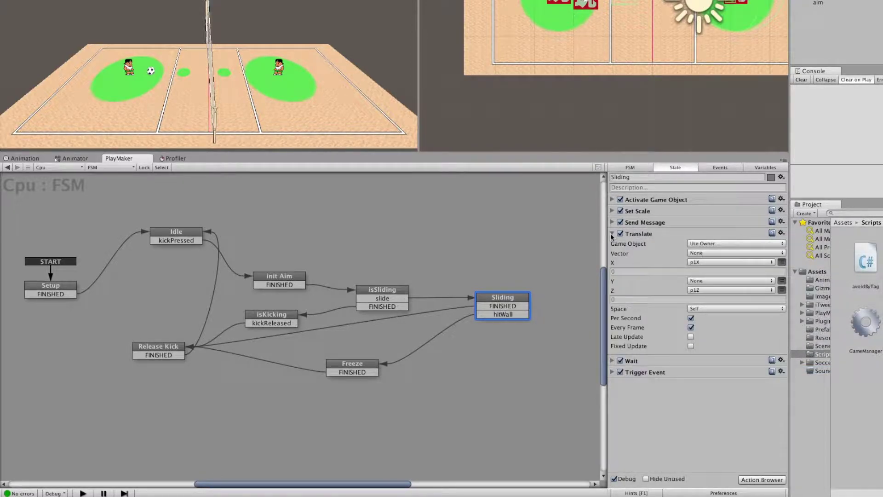
{"action": "left_click", "coordinate": [612, 234]}
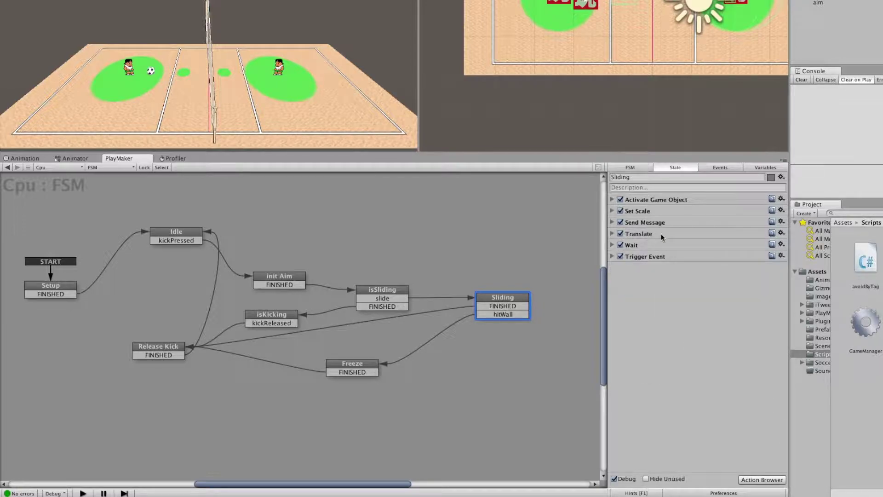
{"action": "left_click", "coordinate": [612, 234]}
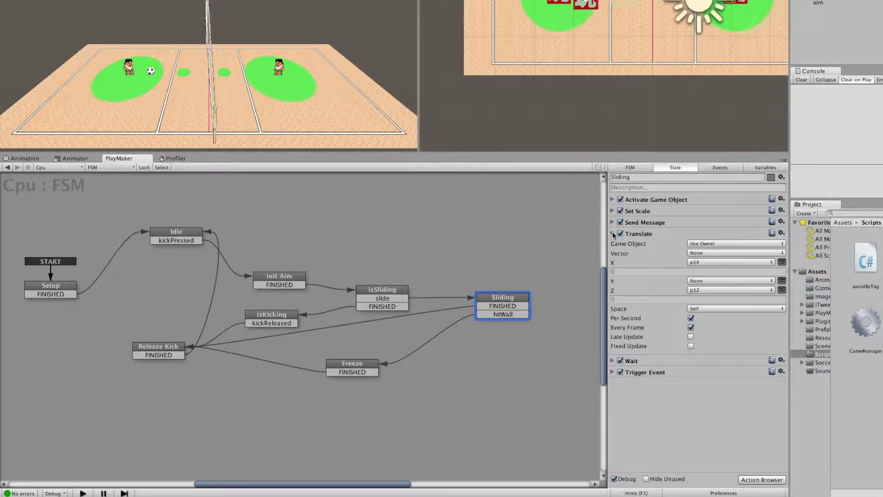
{"action": "left_click", "coordinate": [741, 263]}
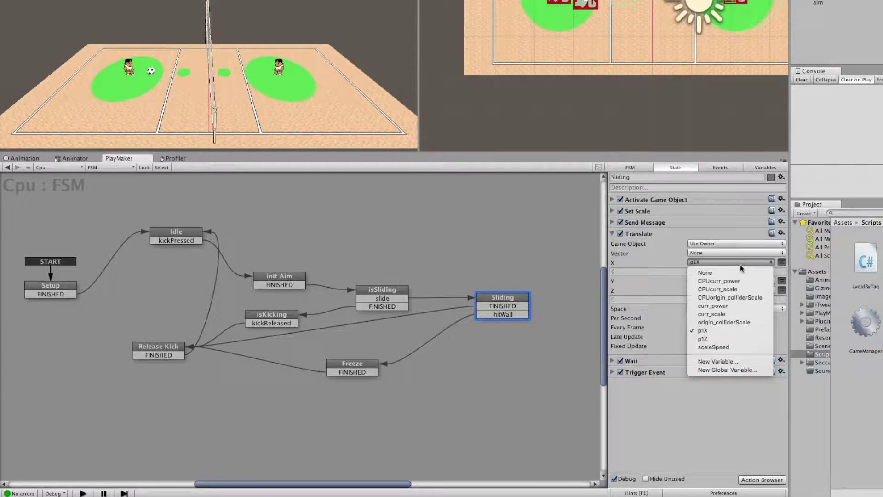
Assign new variables CPUX and CPUZ to Translate's X and Z.
{"action": "left_click", "coordinate": [742, 362]}
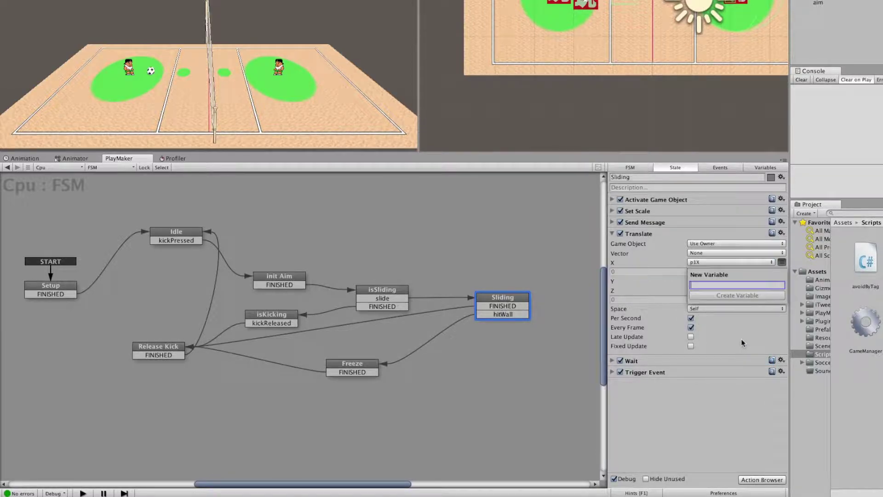
{"action": "type", "text": "CPUX"}
{"action": "key", "text": "Return"}
{"action": "left_click", "coordinate": [737, 295]}
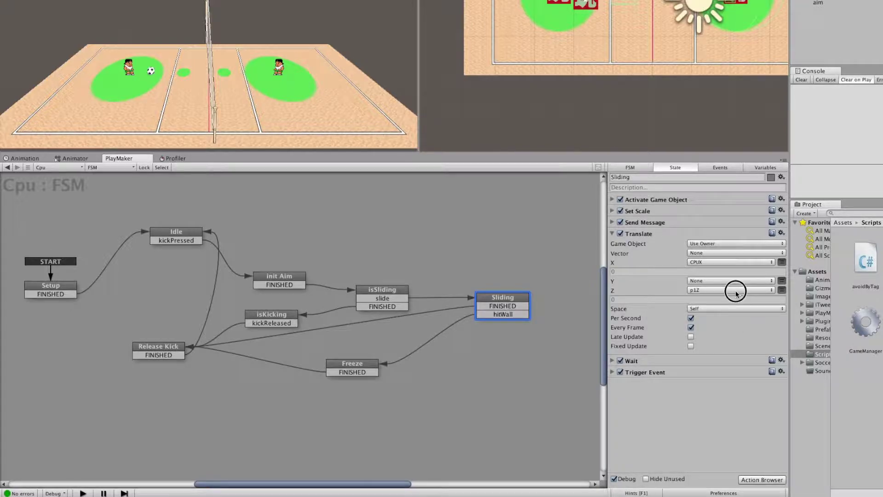
{"action": "left_click", "coordinate": [735, 399]}
{"action": "type", "text": "CPUZ"}
{"action": "key", "text": "Return"}
Review the Sliding state's Wait and Trigger Event actions, then the Freeze state.
{"action": "left_click", "coordinate": [613, 233]}
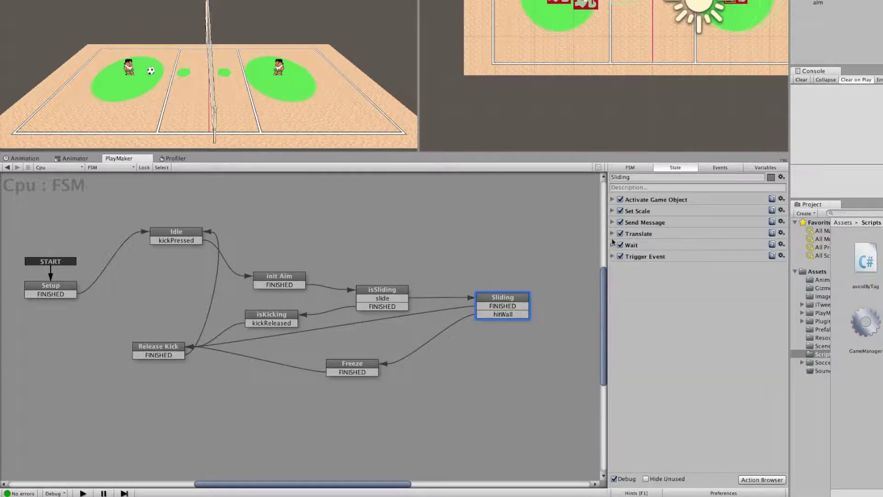
{"action": "left_click", "coordinate": [613, 245]}
{"action": "left_click", "coordinate": [613, 246]}
{"action": "left_click", "coordinate": [613, 257]}
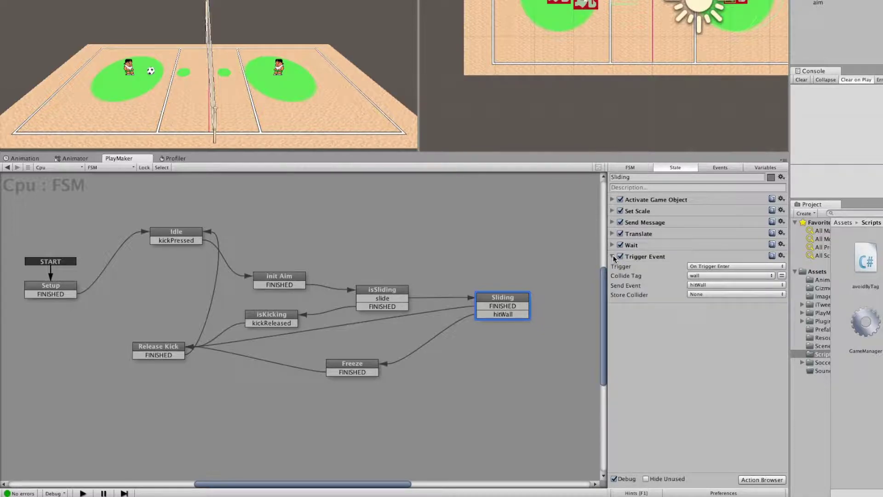
{"action": "left_click", "coordinate": [612, 257]}
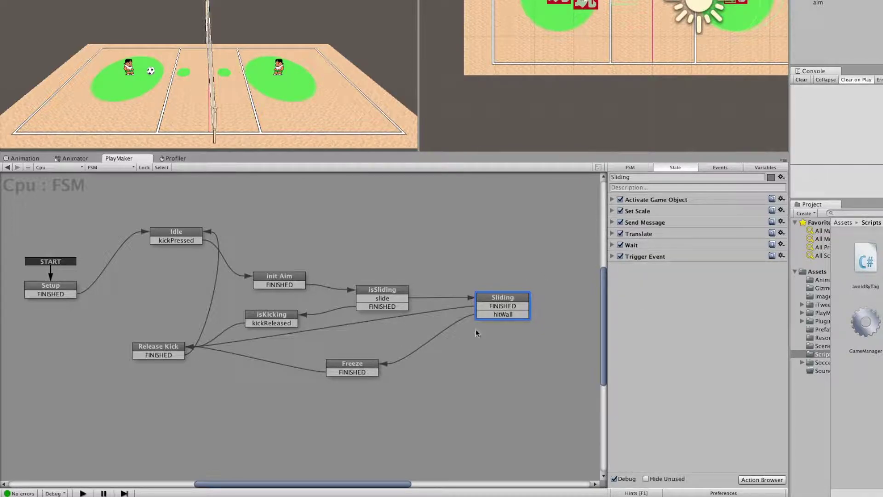
{"action": "left_click", "coordinate": [369, 364]}
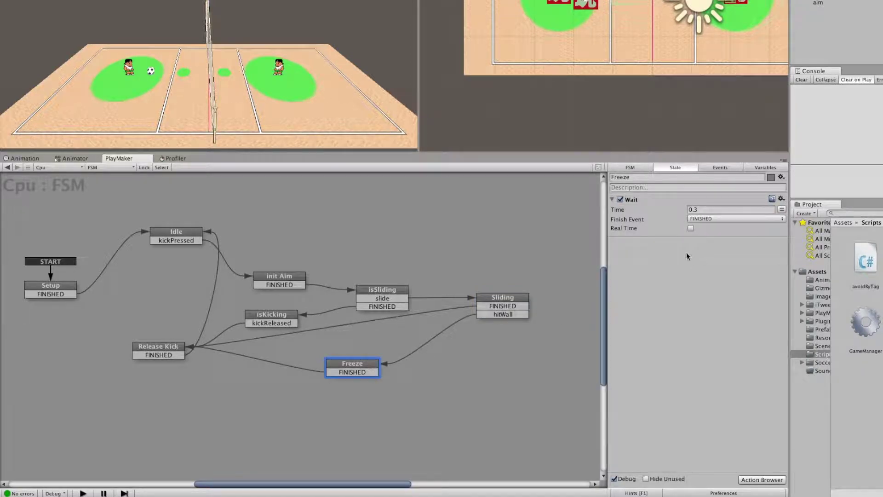
Remove the isKickReleased action from the Release Kick state.
{"action": "left_click", "coordinate": [168, 351]}
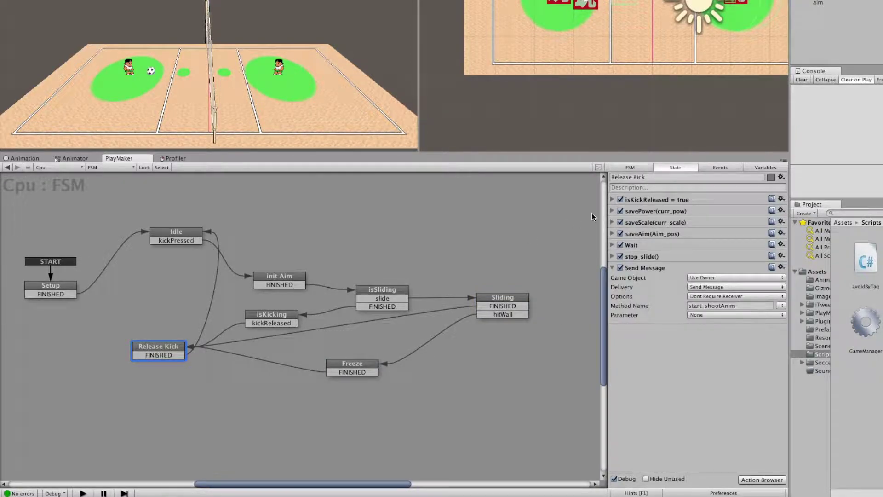
{"action": "left_click", "coordinate": [613, 199]}
{"action": "left_click", "coordinate": [613, 199]}
{"action": "left_click", "coordinate": [781, 199]}
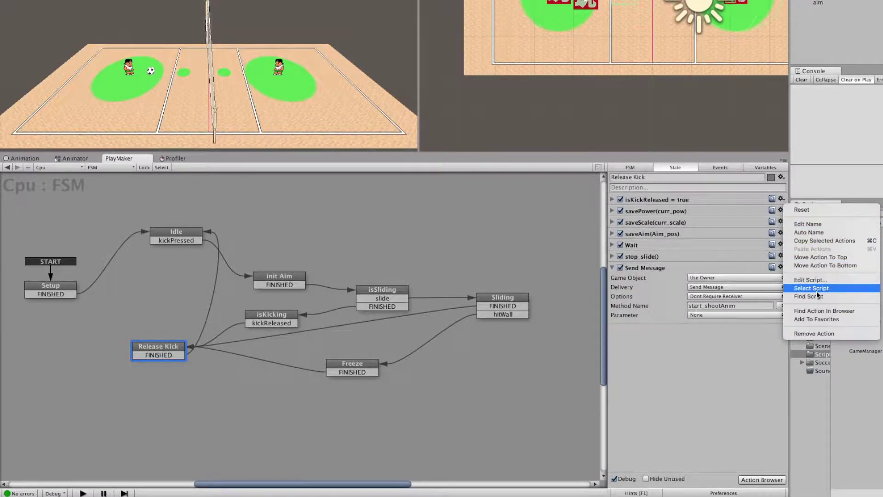
{"action": "left_click", "coordinate": [813, 333]}
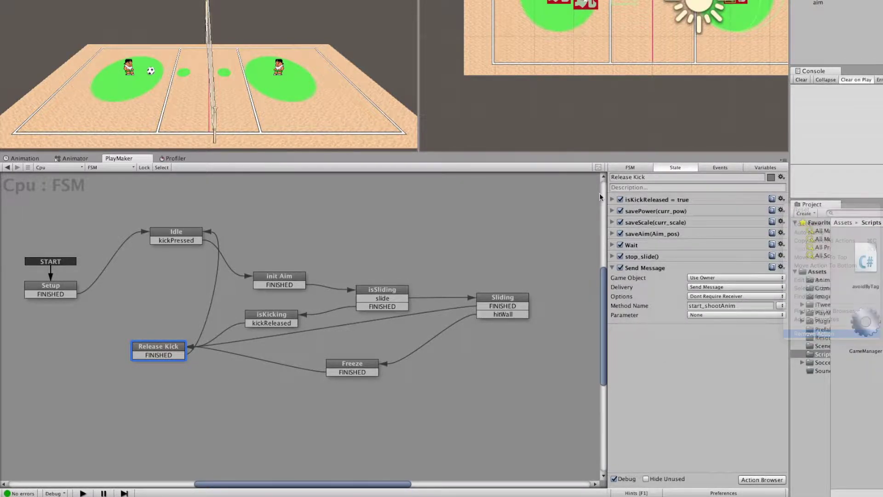
Set savePower to CPUcurr_power and saveScale to CPUcurr_scale.
{"action": "left_click", "coordinate": [612, 200]}
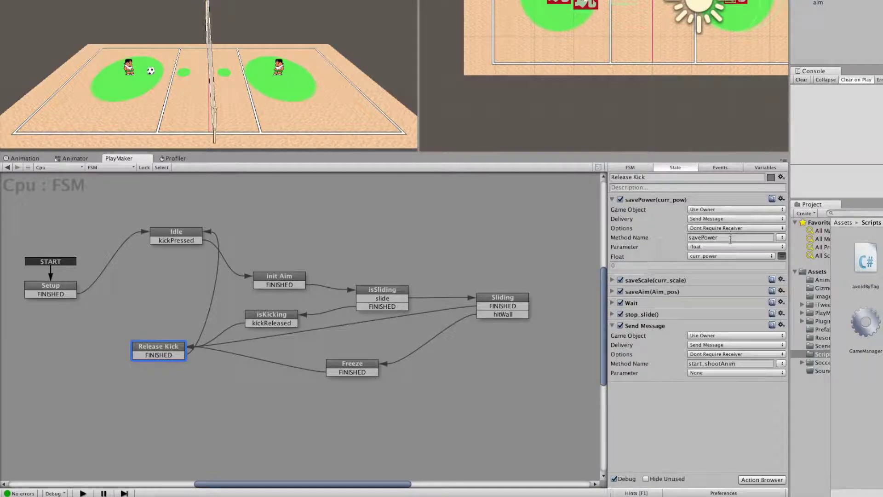
{"action": "left_click", "coordinate": [731, 256]}
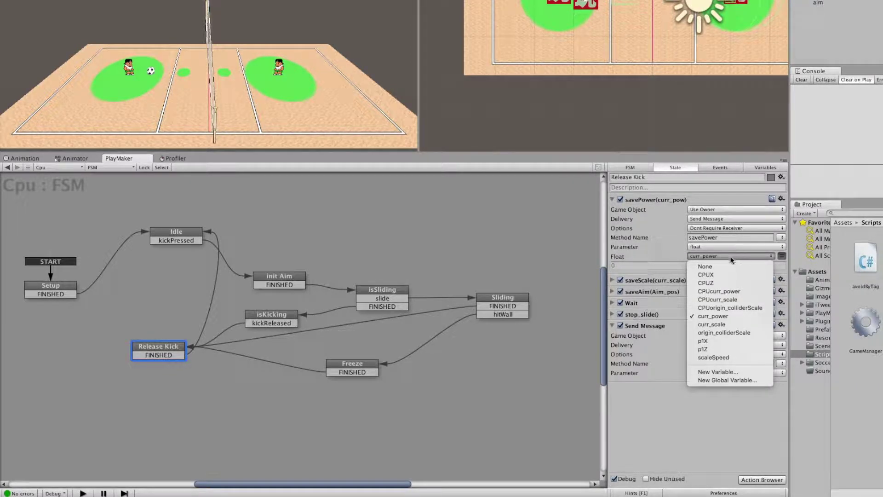
{"action": "left_click", "coordinate": [741, 291]}
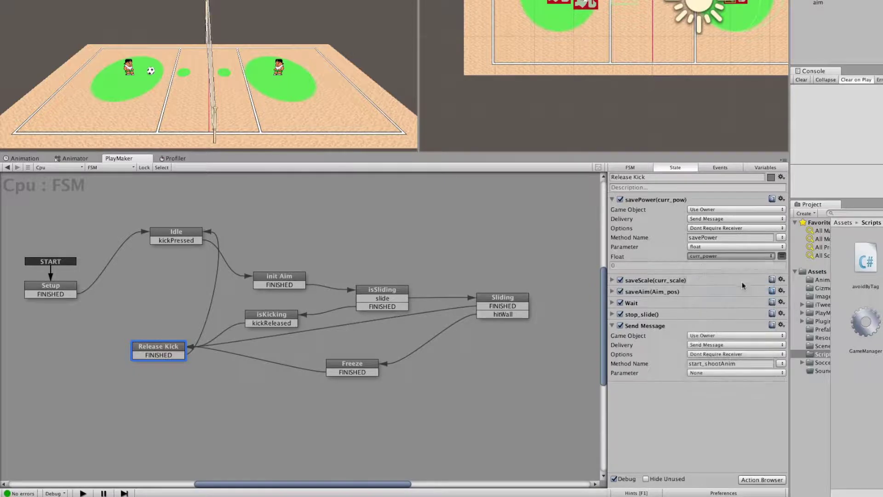
{"action": "left_click", "coordinate": [612, 280]}
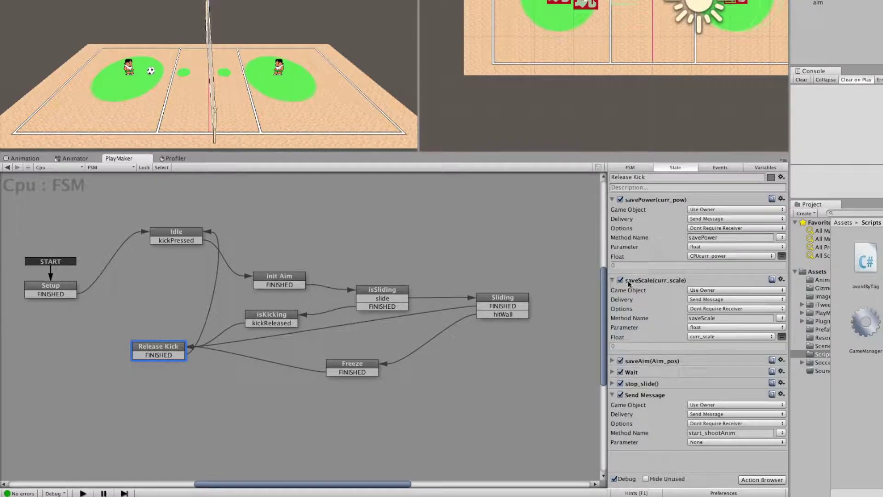
{"action": "left_click", "coordinate": [743, 337]}
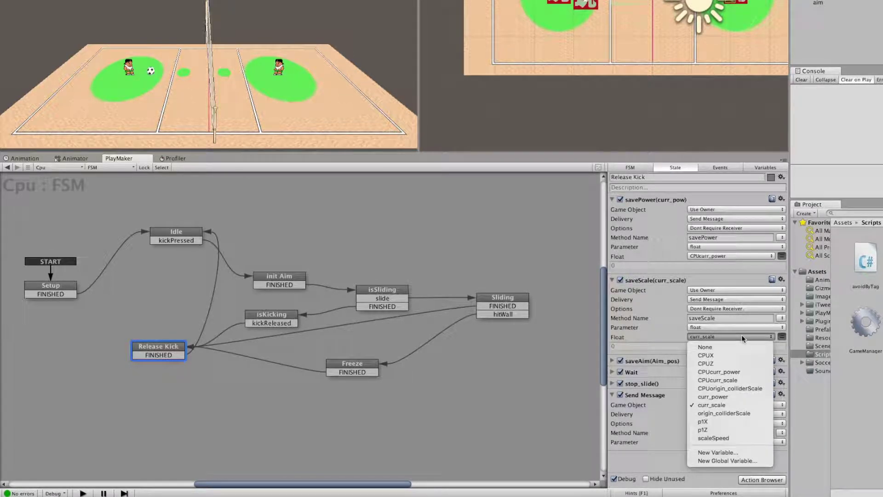
{"action": "left_click", "coordinate": [727, 380]}
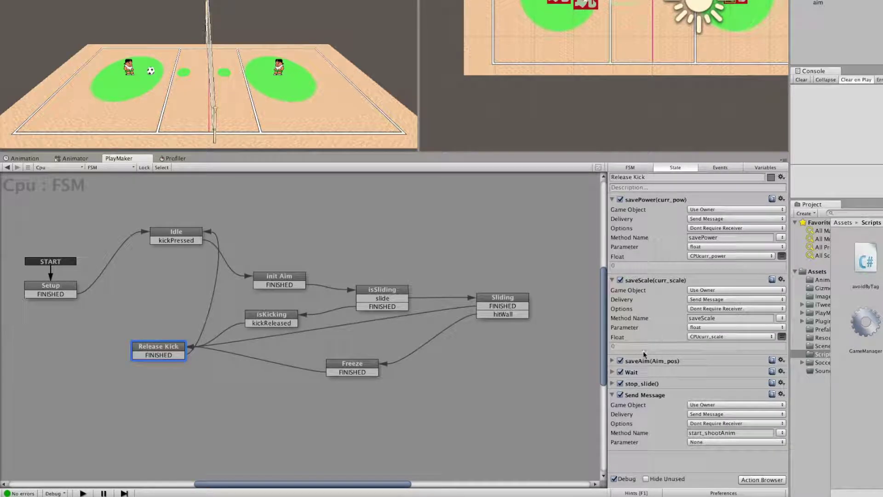
{"action": "left_click", "coordinate": [613, 199]}
{"action": "left_click", "coordinate": [612, 210]}
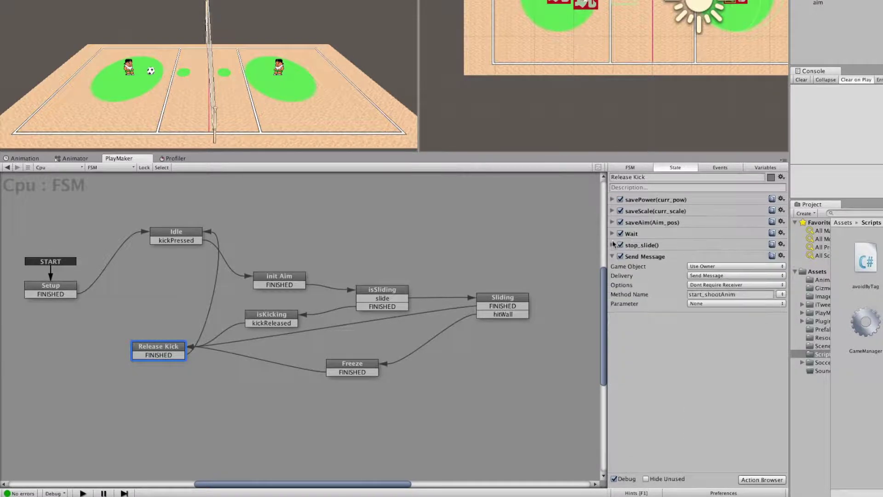
Give saveAim a new Vector3 variable CPUAim_pos and review the remaining actions.
{"action": "left_click", "coordinate": [612, 222]}
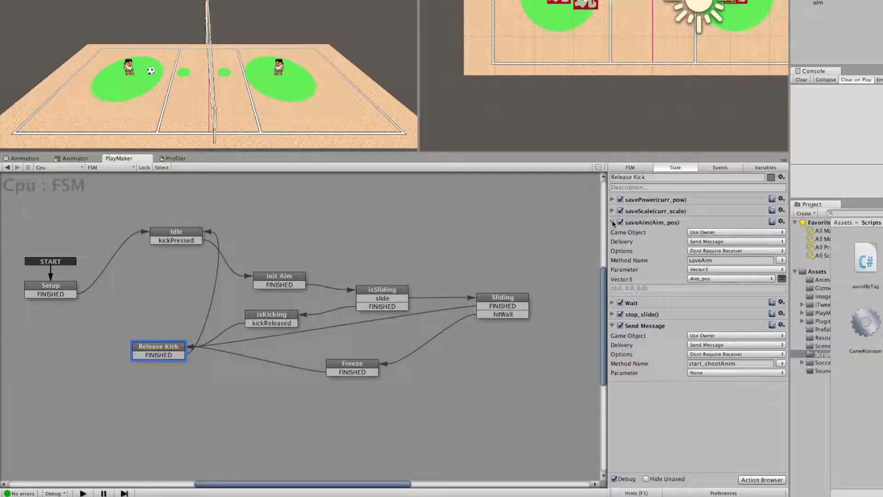
{"action": "left_click", "coordinate": [717, 277]}
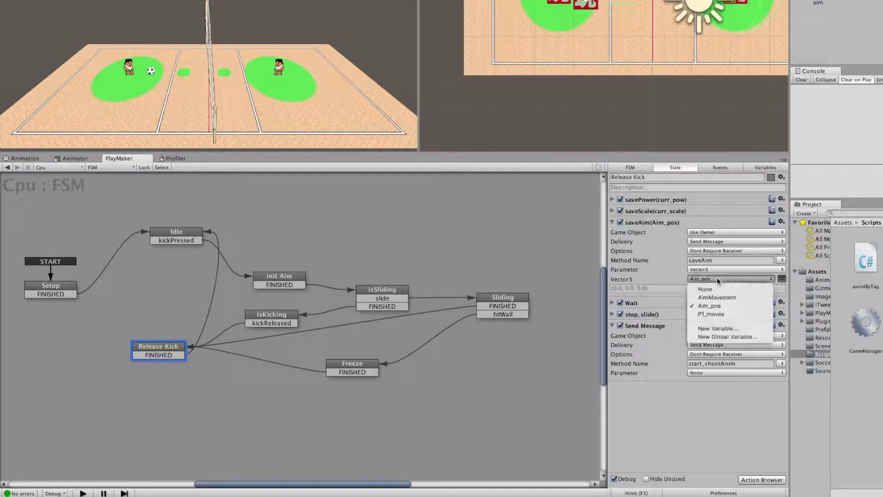
{"action": "left_click", "coordinate": [728, 332]}
{"action": "type", "text": "CPUAim_pos"}
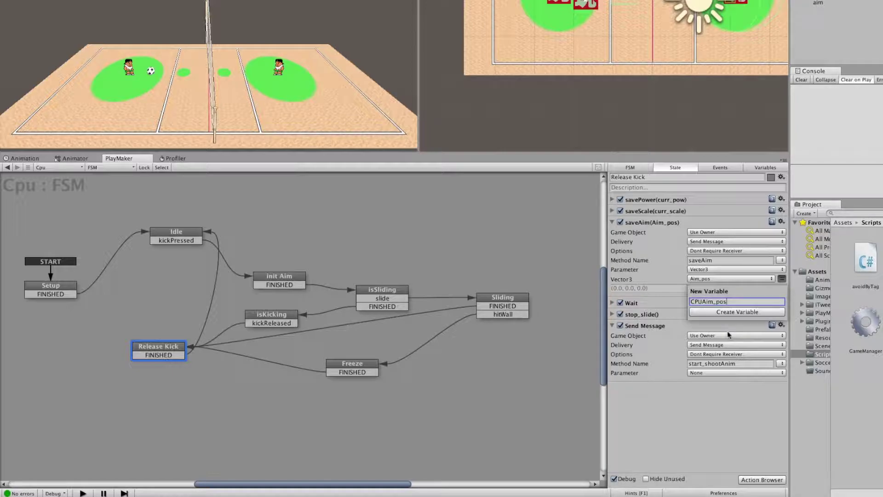
{"action": "left_click", "coordinate": [731, 311]}
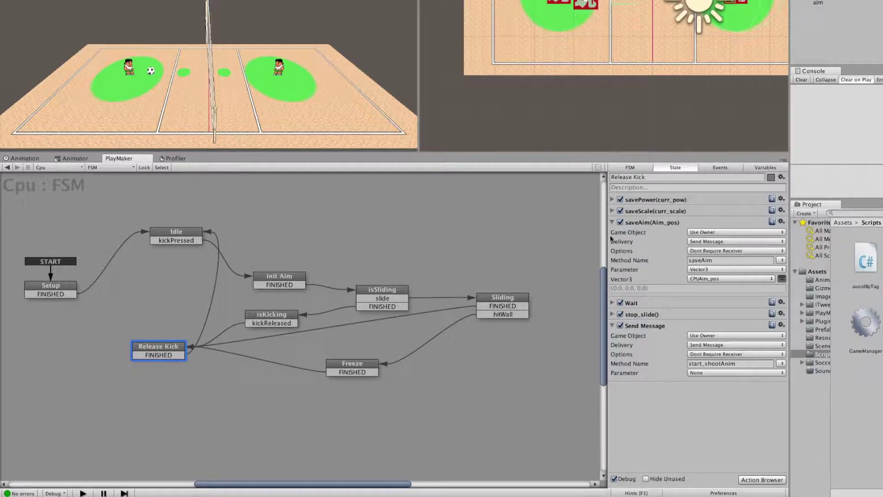
{"action": "left_click", "coordinate": [612, 222]}
{"action": "left_click", "coordinate": [612, 234]}
{"action": "left_click", "coordinate": [612, 233]}
{"action": "left_click", "coordinate": [611, 245]}
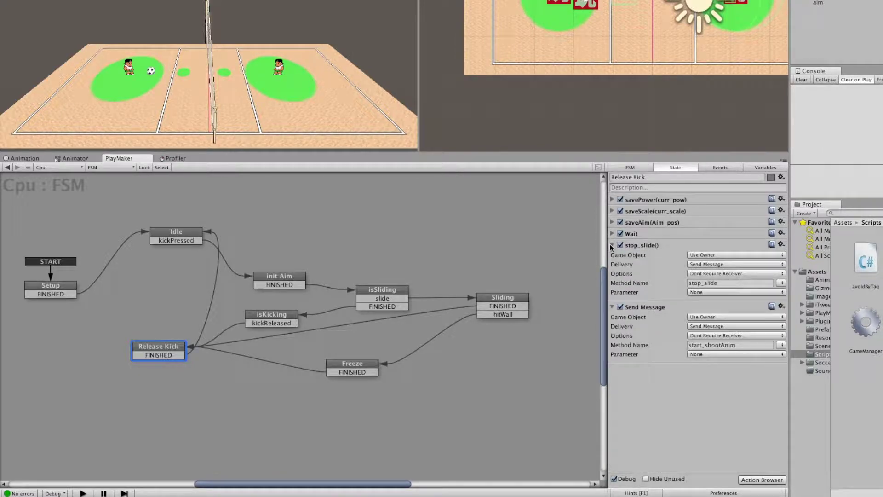
{"action": "left_click", "coordinate": [612, 245]}
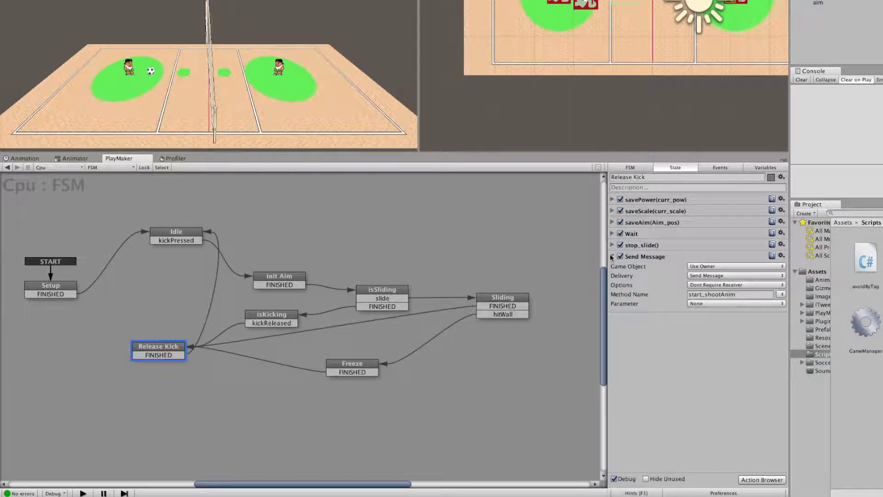
{"action": "left_click", "coordinate": [612, 256]}
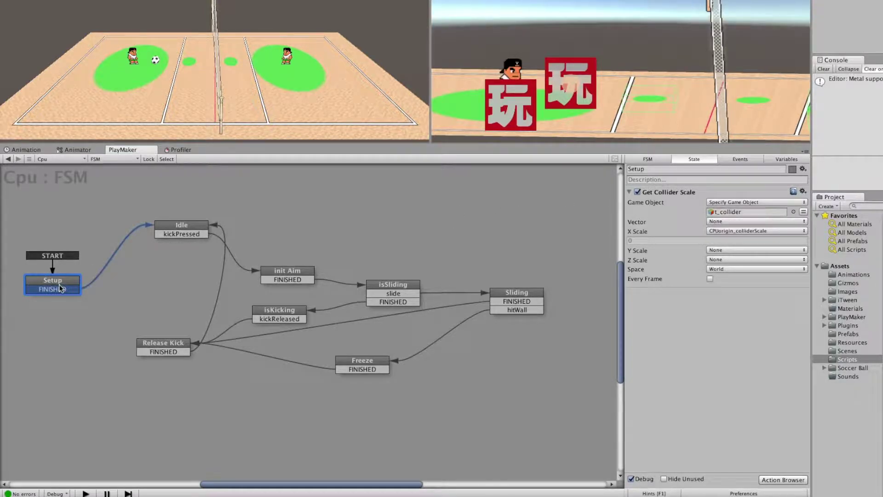
Review Idle's Disable Collider, Disable Aim and canMove: true actions.
{"action": "left_click", "coordinate": [168, 225]}
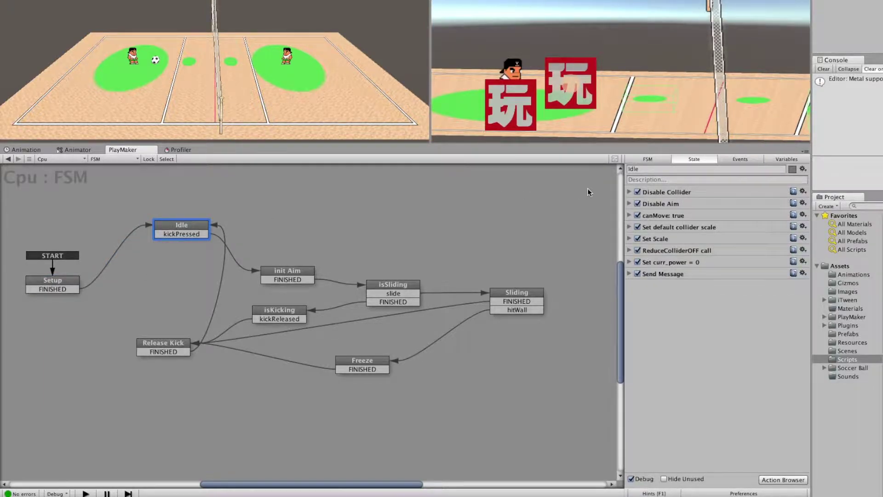
{"action": "left_click", "coordinate": [629, 192]}
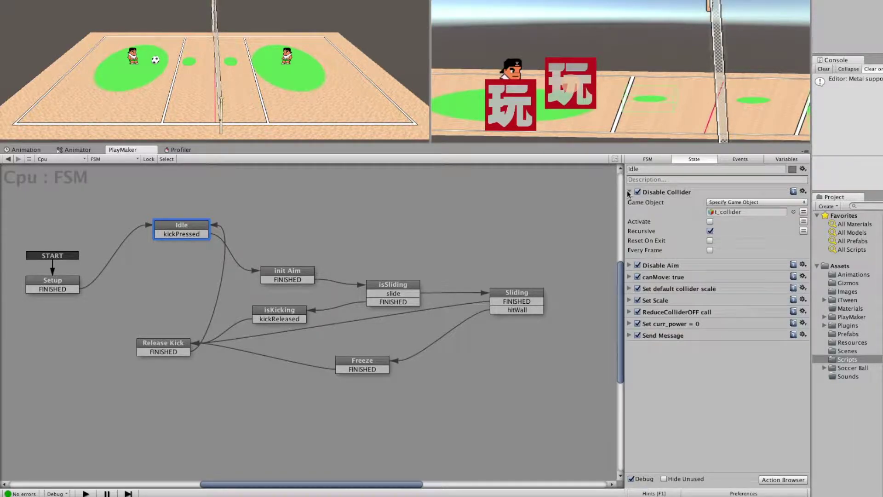
{"action": "left_click", "coordinate": [628, 193]}
{"action": "left_click", "coordinate": [629, 204]}
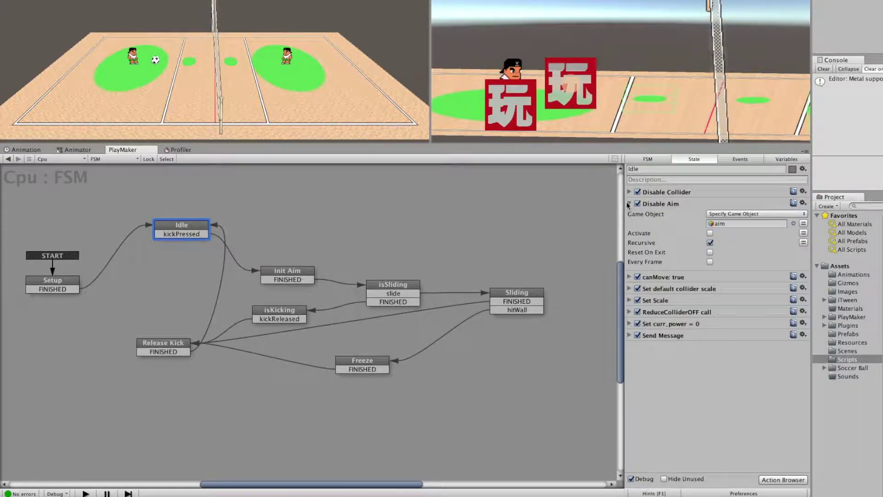
{"action": "left_click", "coordinate": [629, 203]}
{"action": "left_click", "coordinate": [629, 215]}
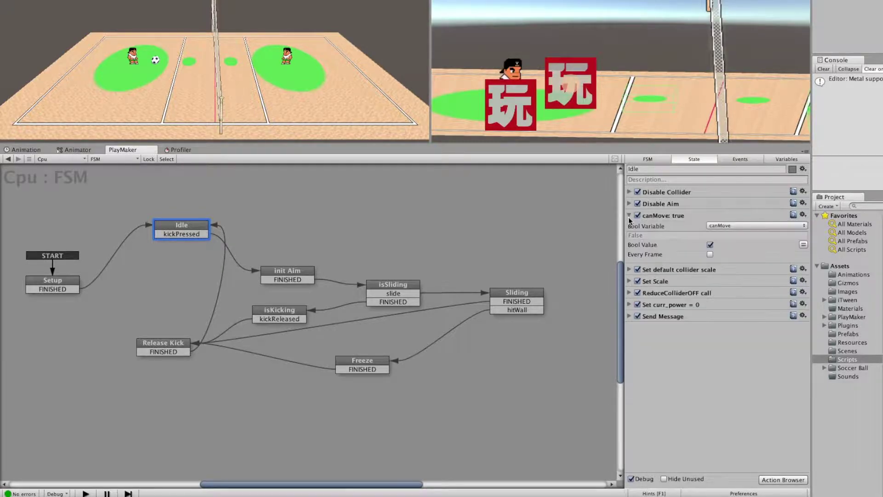
{"action": "left_click", "coordinate": [629, 215]}
{"action": "left_click", "coordinate": [629, 204]}
{"action": "left_click", "coordinate": [629, 204]}
{"action": "left_click", "coordinate": [629, 203]}
{"action": "left_click", "coordinate": [629, 204]}
{"action": "left_click", "coordinate": [629, 215]}
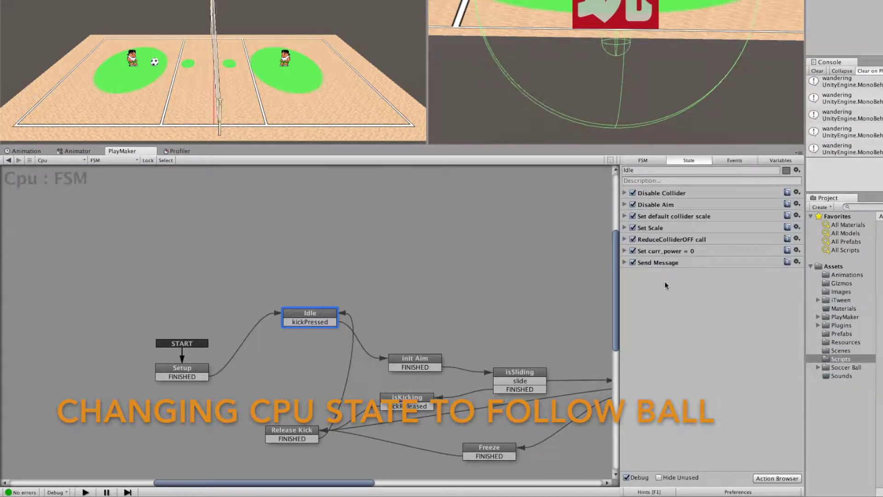
Search the Action Browser for 'str' and add a Set Fsm String action to the Idle state.
{"action": "left_click", "coordinate": [624, 263]}
{"action": "left_click", "coordinate": [624, 262]}
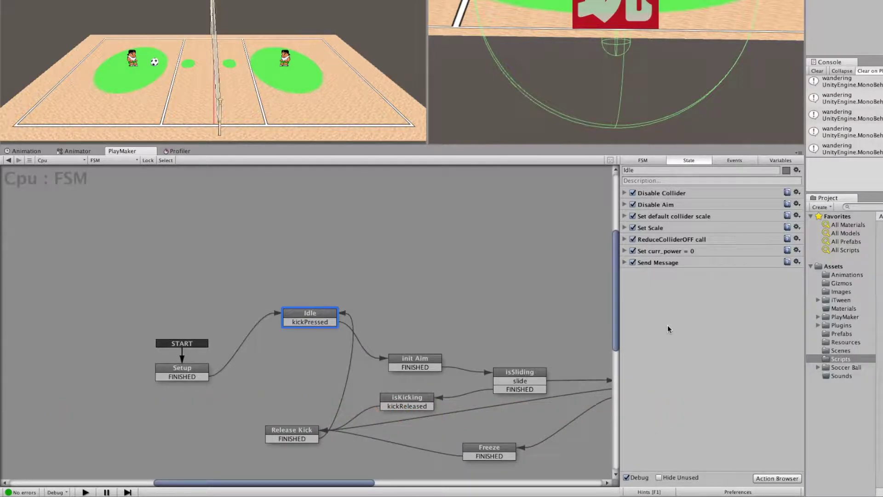
{"action": "left_click", "coordinate": [777, 478]}
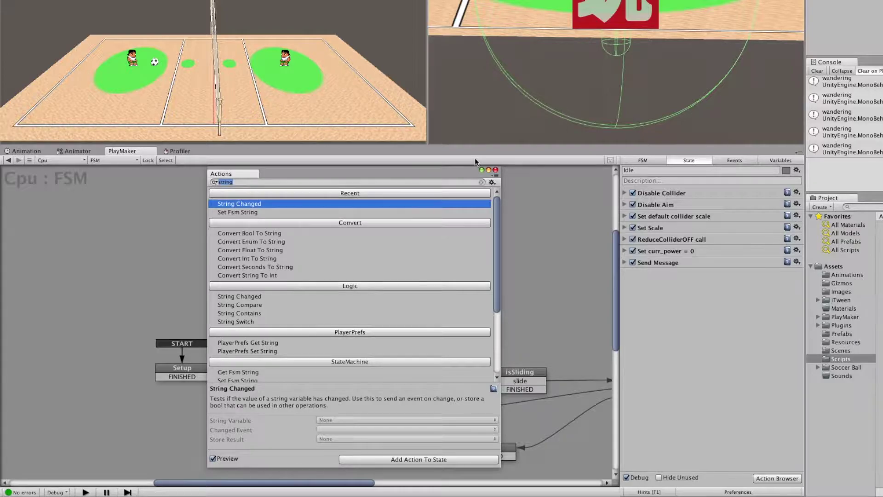
{"action": "type", "text": "str"}
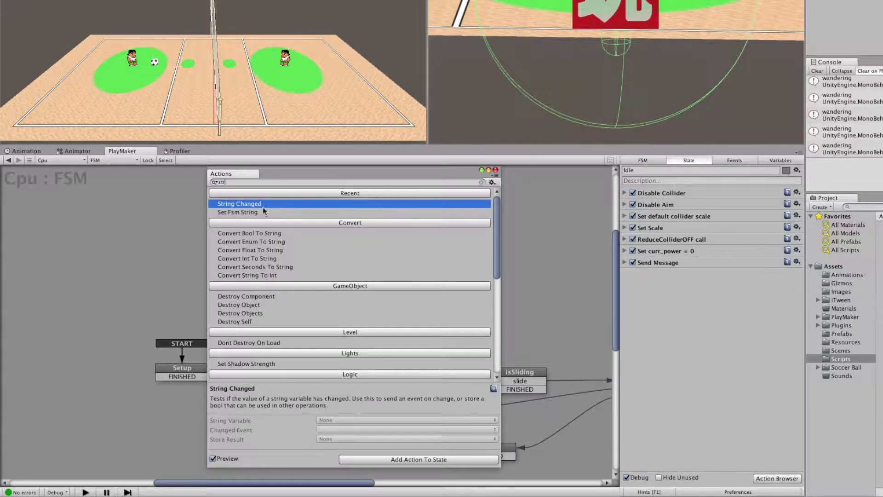
{"action": "left_click", "coordinate": [258, 214]}
{"action": "double_click", "coordinate": [258, 214]}
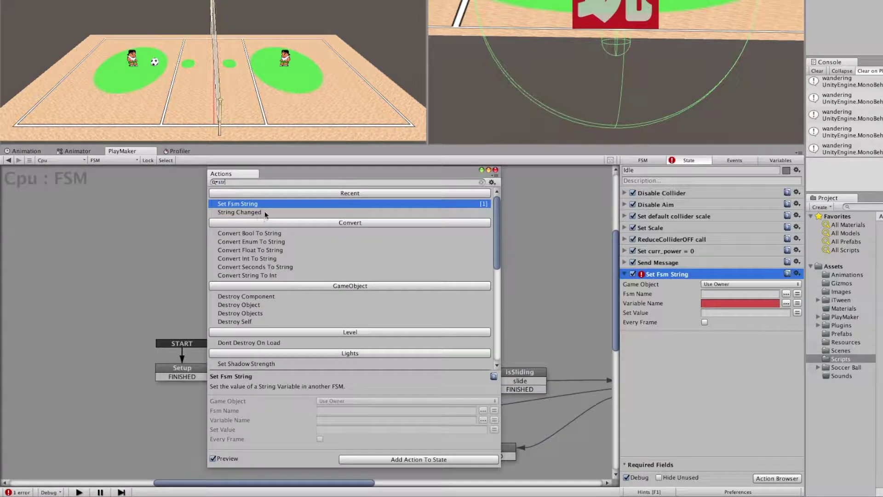
{"action": "left_click", "coordinate": [495, 171]}
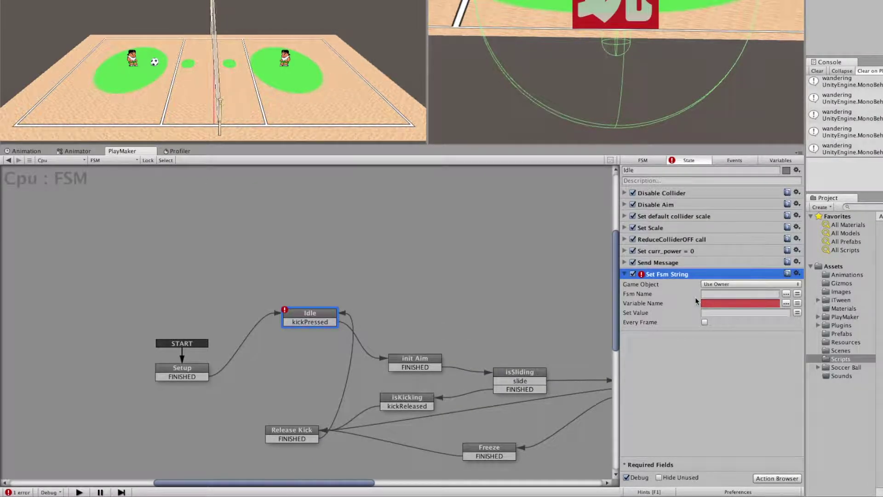
{"action": "left_click", "coordinate": [709, 303]}
Add a String variable named CPUstate in the Cpu FSM's Variables tab, then return to Idle.
{"action": "left_click", "coordinate": [780, 161]}
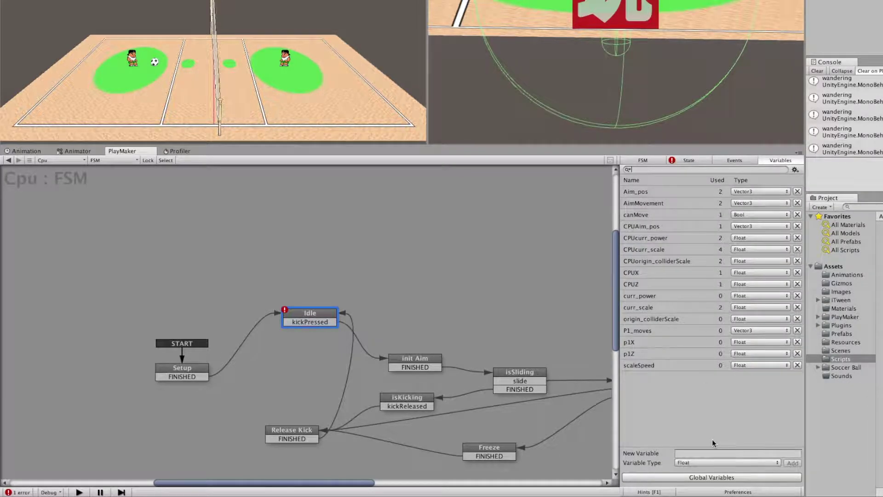
{"action": "left_click", "coordinate": [702, 464]}
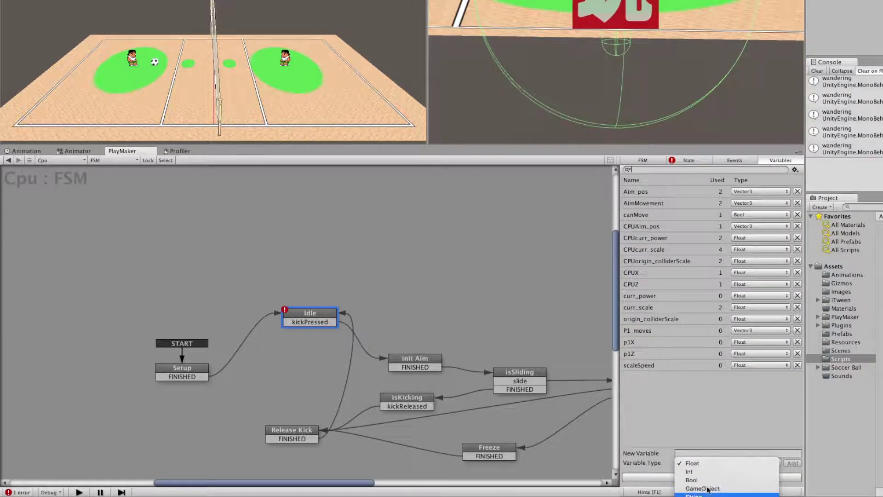
{"action": "left_click", "coordinate": [710, 494]}
{"action": "left_click", "coordinate": [697, 454]}
{"action": "type", "text": "C"}
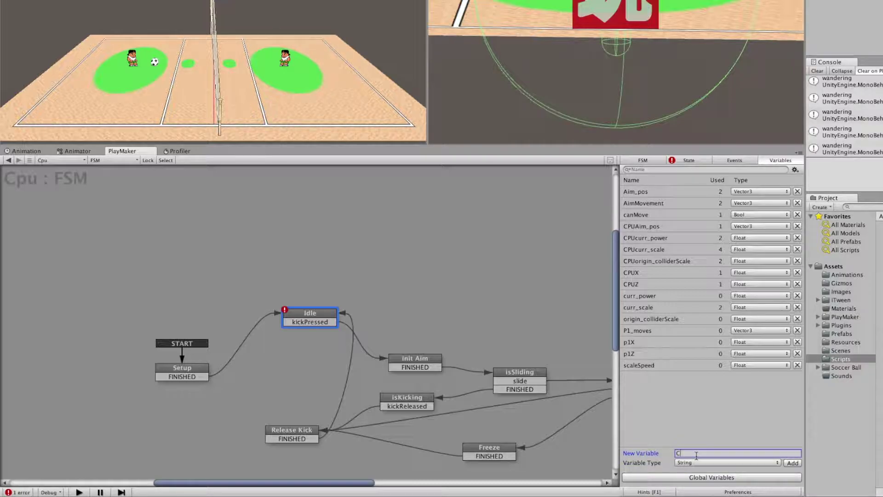
{"action": "type", "text": "PUstate"}
{"action": "left_click", "coordinate": [792, 462]}
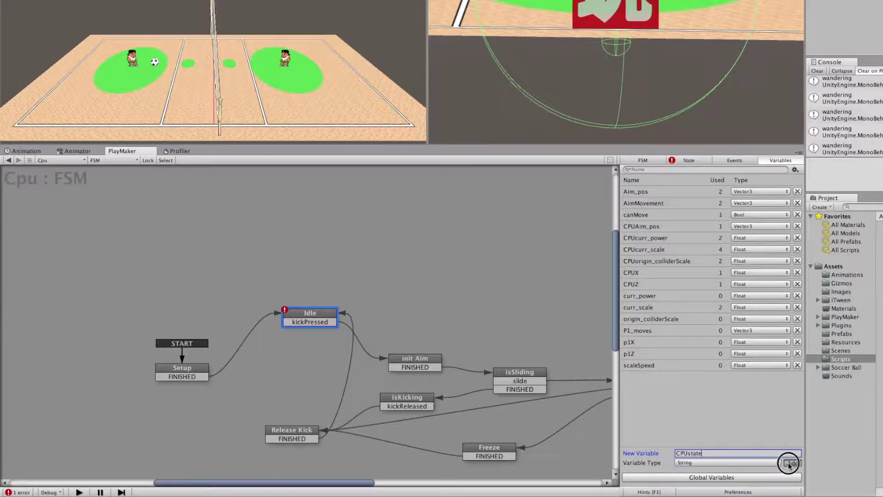
{"action": "left_click", "coordinate": [325, 320]}
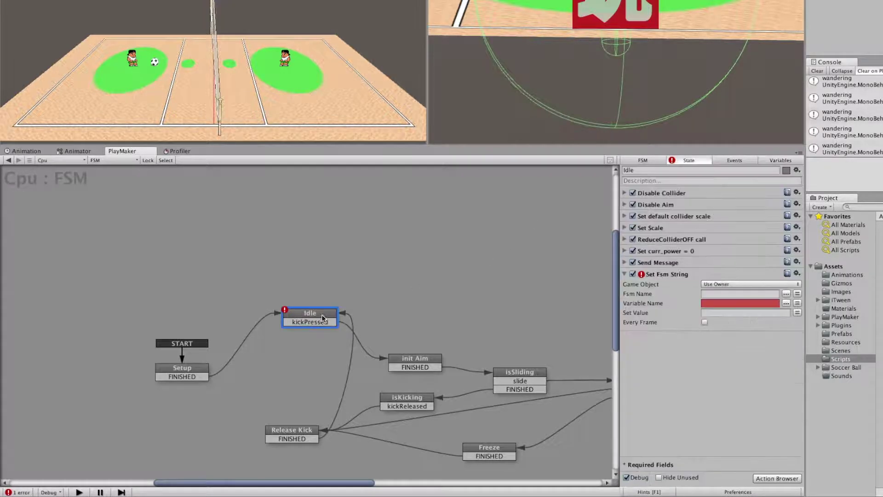
Set Set Fsm String's Variable Name to CPUstate and value to 'wandering', then show Player1's FSM.
{"action": "left_click", "coordinate": [716, 303]}
{"action": "type", "text": "CPUstate"}
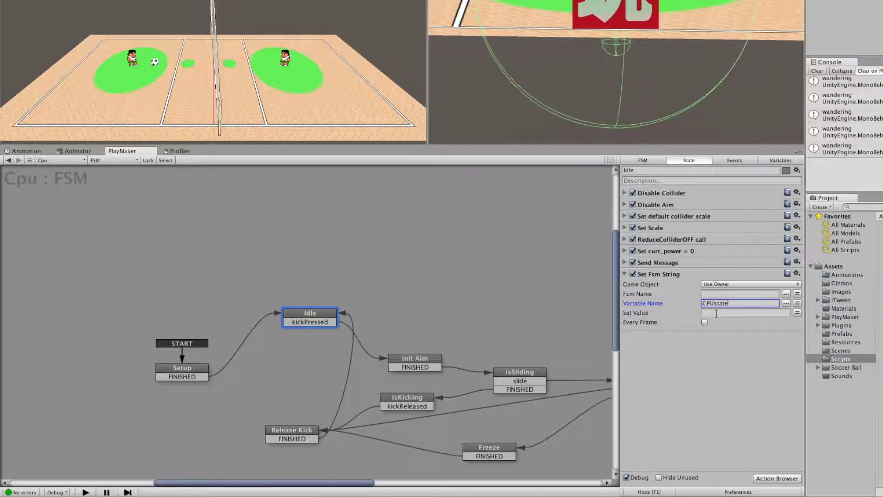
{"action": "left_click", "coordinate": [716, 314]}
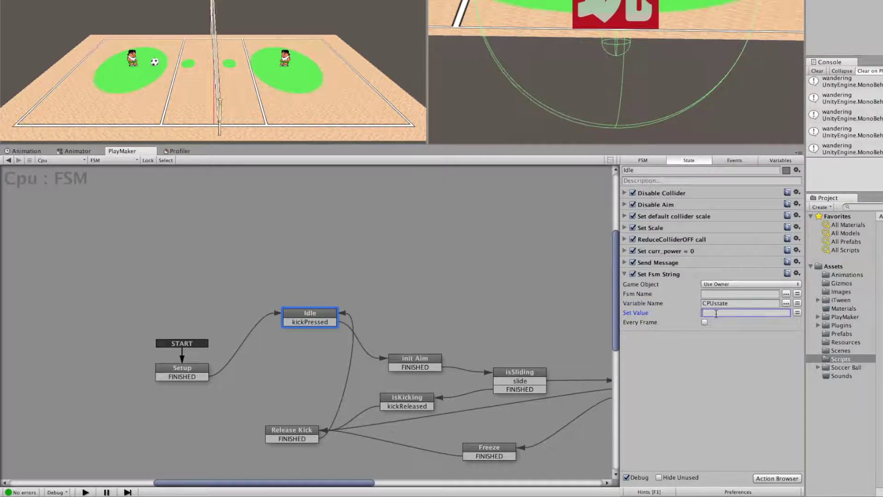
{"action": "type", "text": "wandering"}
{"action": "key", "text": "Return"}
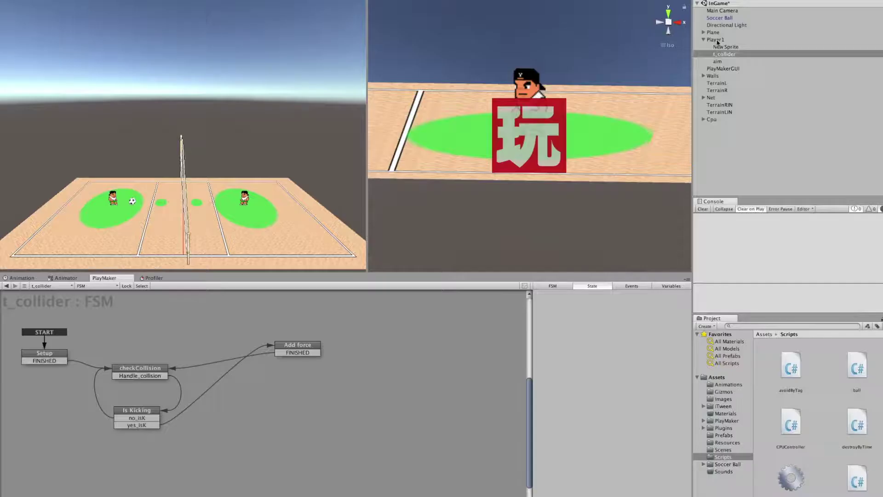
{"action": "left_click", "coordinate": [721, 40]}
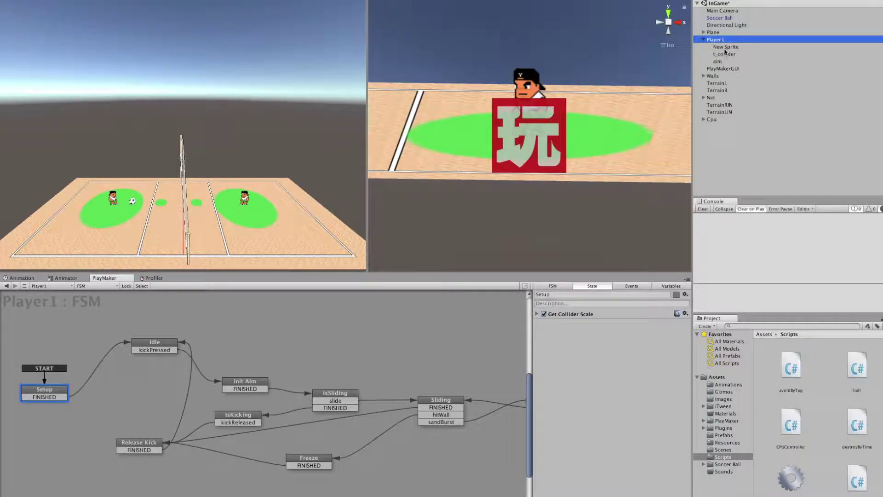
Look over t_collider's Add force state, then return to the Cpu FSM graph.
{"action": "left_click", "coordinate": [726, 54]}
{"action": "left_click", "coordinate": [300, 352]}
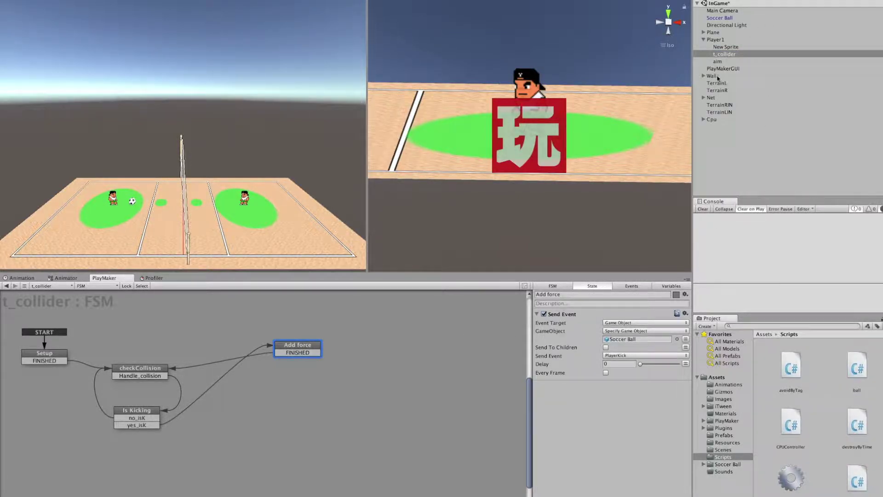
{"action": "left_click", "coordinate": [714, 119]}
{"action": "left_click", "coordinate": [227, 339]}
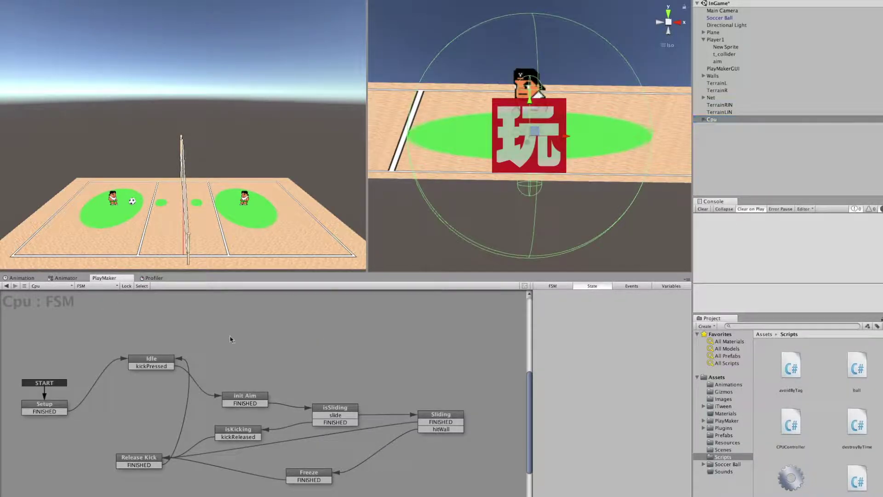
Add a new state to the Cpu FSM and name it Follow ball.
{"action": "right_click", "coordinate": [256, 322]}
{"action": "left_click", "coordinate": [271, 327]}
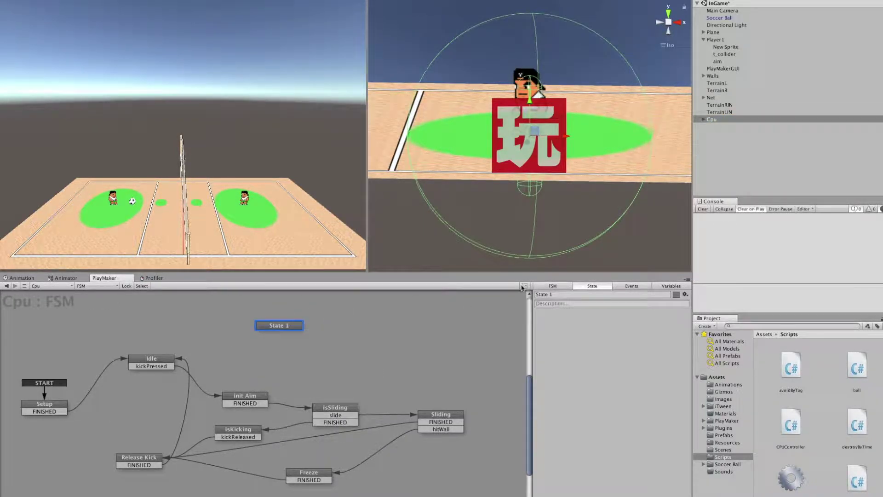
{"action": "left_click", "coordinate": [550, 294]}
{"action": "key", "text": "BackSpace"}
{"action": "key", "text": "BackSpace"}
{"action": "key", "text": "BackSpace"}
{"action": "key", "text": "BackSpace"}
{"action": "key", "text": "BackSpace"}
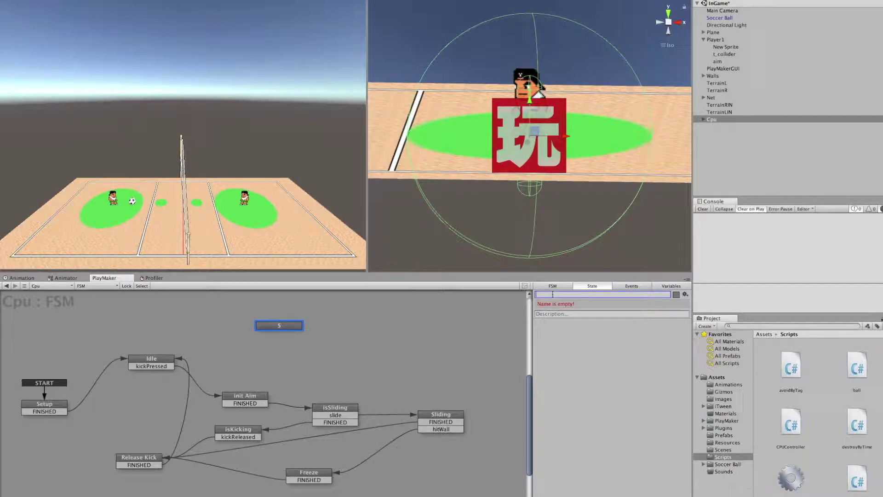
{"action": "type", "text": "Follow ball"}
{"action": "key", "text": "Return"}
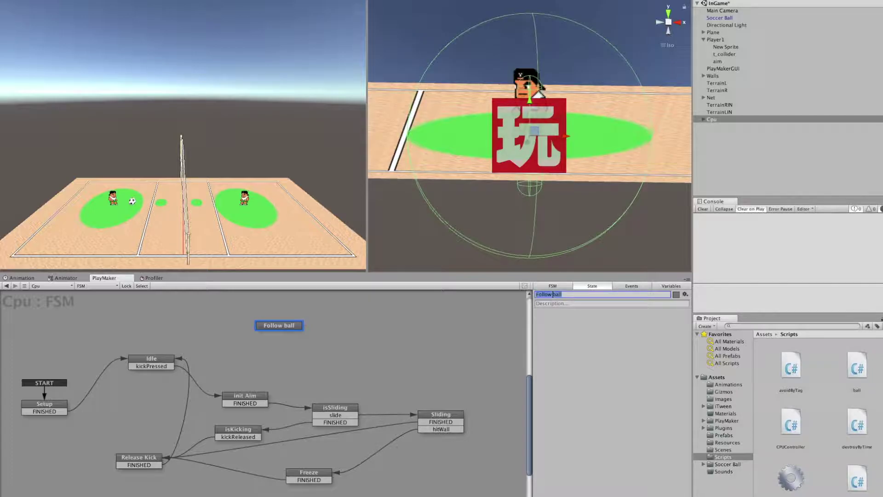
{"action": "left_click", "coordinate": [153, 359]}
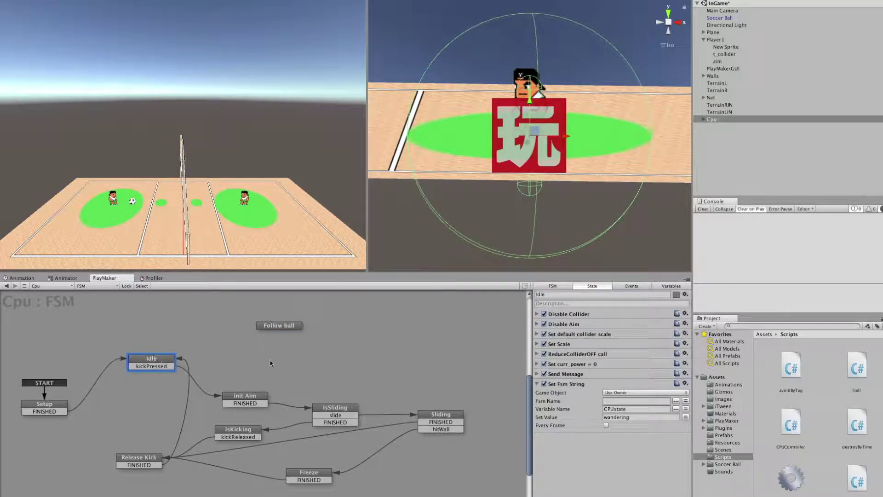
Copy Idle's Set Fsm String into Follow ball and change its value to 'following'.
{"action": "left_click", "coordinate": [686, 383]}
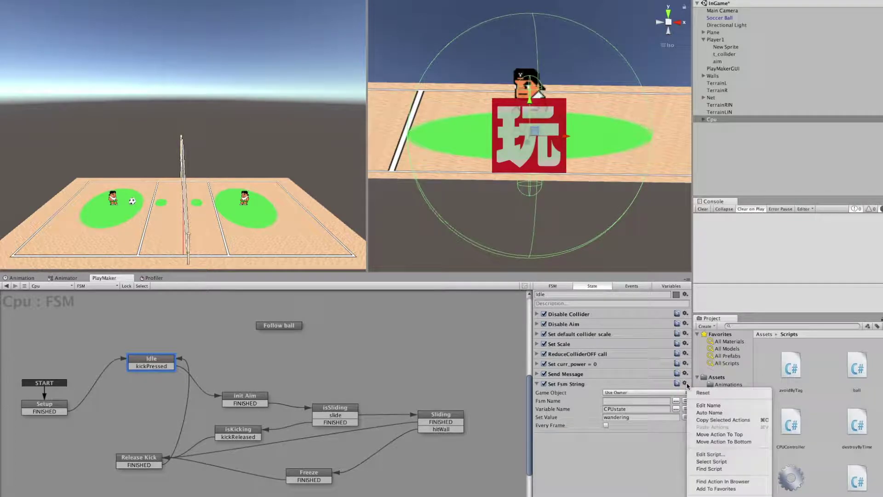
{"action": "left_click", "coordinate": [735, 420]}
{"action": "left_click", "coordinate": [279, 325]}
{"action": "right_click", "coordinate": [619, 330]}
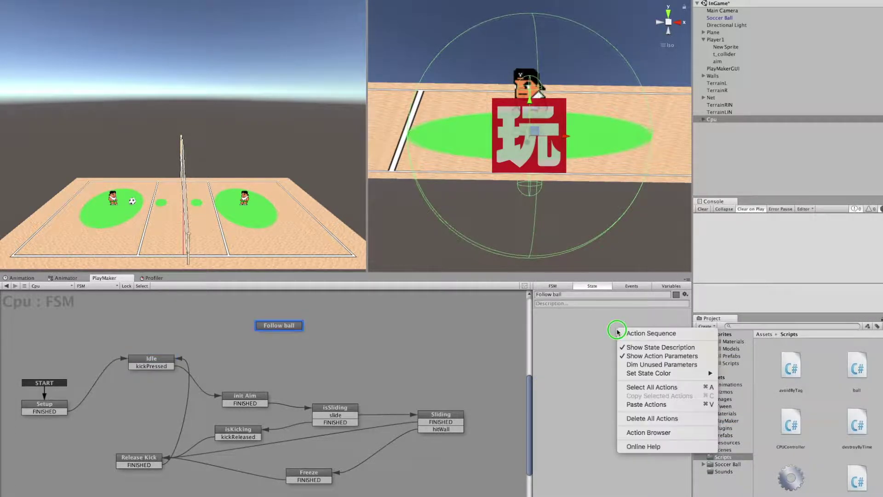
{"action": "left_click", "coordinate": [653, 405]}
{"action": "left_click", "coordinate": [629, 348]}
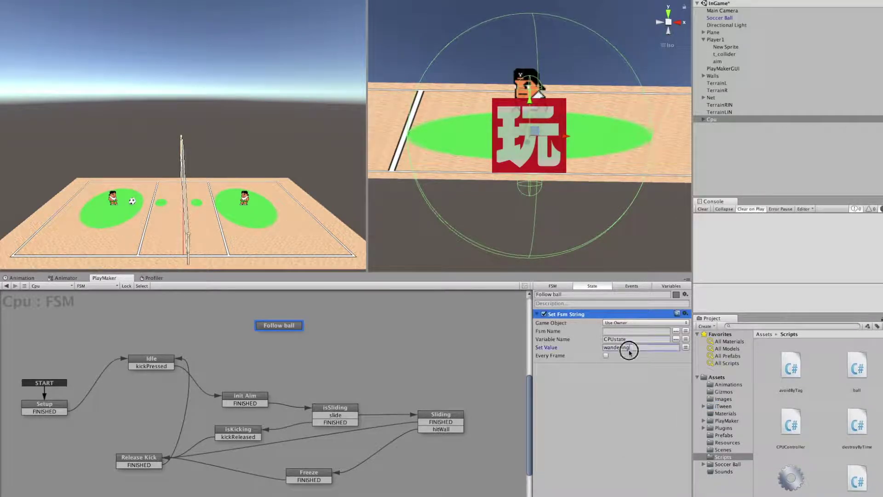
{"action": "type", "text": "following"}
{"action": "key", "text": "Return"}
{"action": "left_click", "coordinate": [284, 326]}
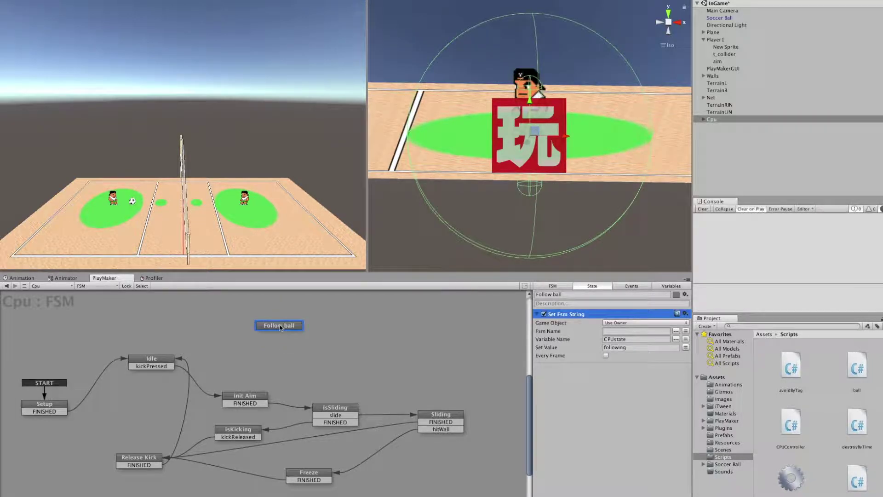
Nudge the Follow ball state, briefly check the Soccer Ball FSM, then return to the Cpu FSM.
{"action": "left_click_drag", "start_coordinate": [280, 327], "coordinate": [284, 331]}
{"action": "right_click", "coordinate": [284, 330]}
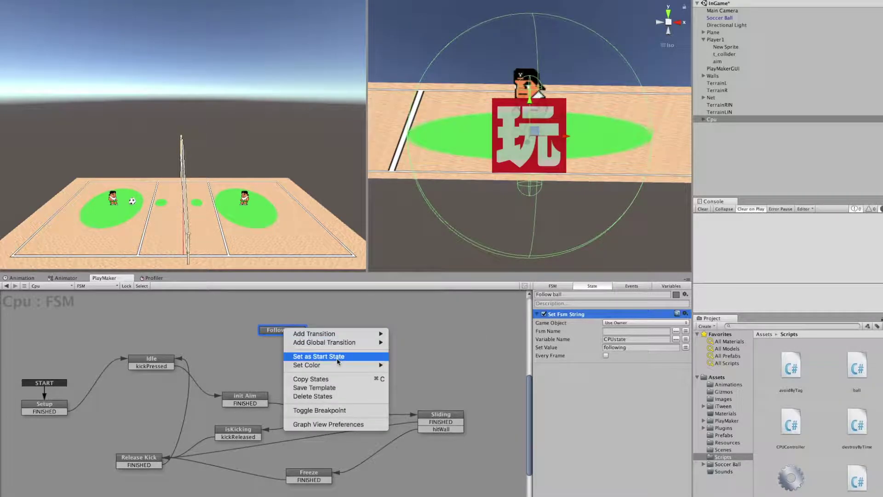
{"action": "mouse_move", "coordinate": [338, 342]}
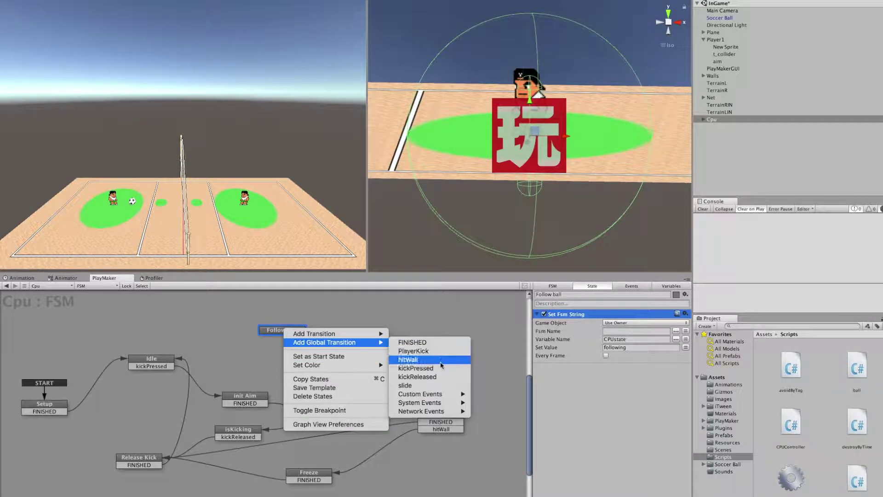
{"action": "left_click", "coordinate": [220, 343]}
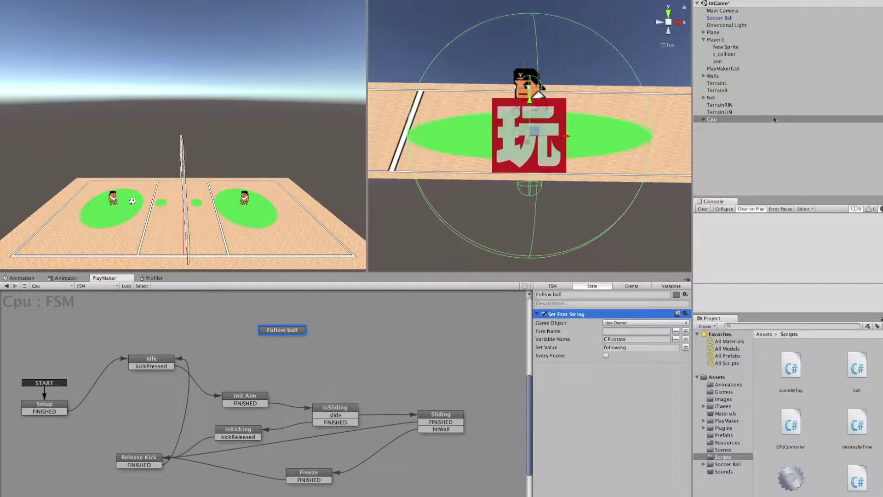
{"action": "left_click", "coordinate": [711, 19]}
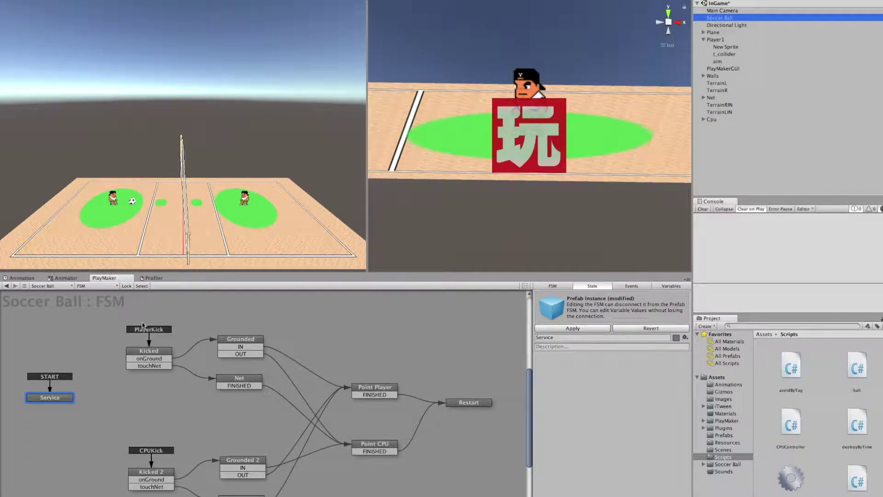
{"action": "left_click", "coordinate": [712, 120]}
Give Follow ball a PlayerKick global transition, then open Player1's t_collider FSM.
{"action": "left_click", "coordinate": [294, 330]}
{"action": "right_click", "coordinate": [295, 330]}
{"action": "mouse_move", "coordinate": [333, 341]}
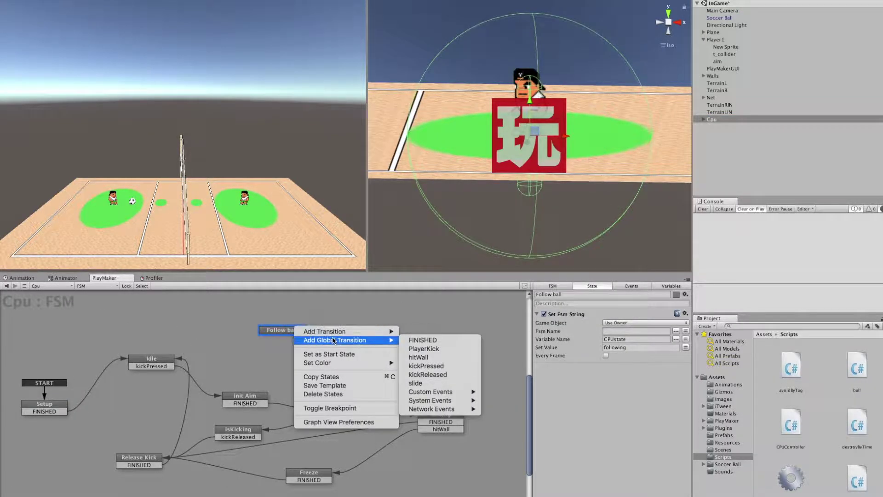
{"action": "mouse_move", "coordinate": [464, 392]}
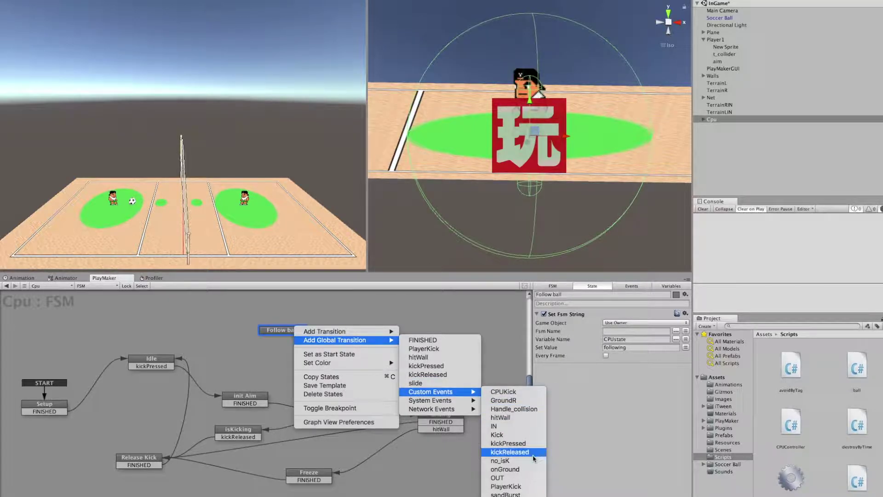
{"action": "left_click", "coordinate": [529, 486]}
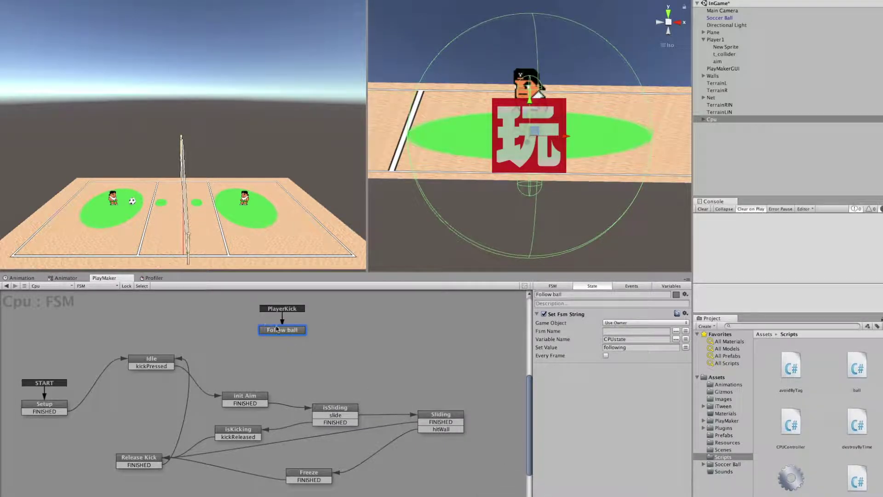
{"action": "left_click_drag", "start_coordinate": [274, 327], "coordinate": [263, 331]}
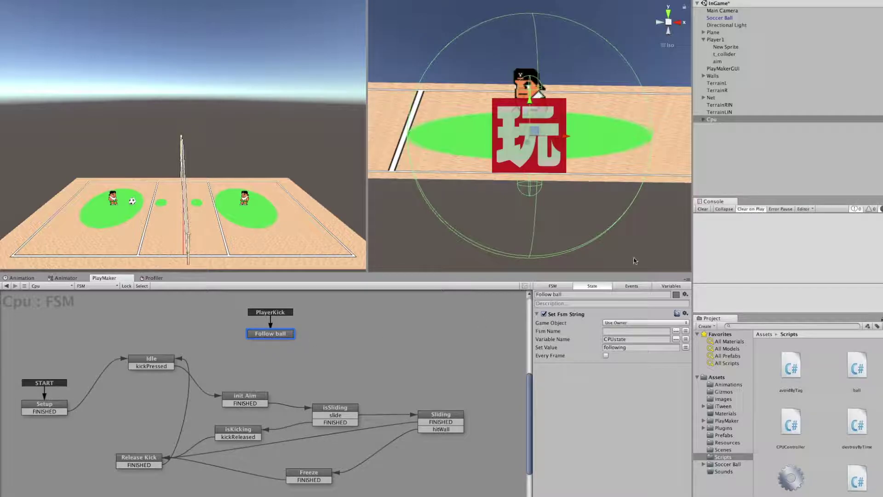
{"action": "left_click", "coordinate": [721, 40]}
{"action": "left_click", "coordinate": [727, 54]}
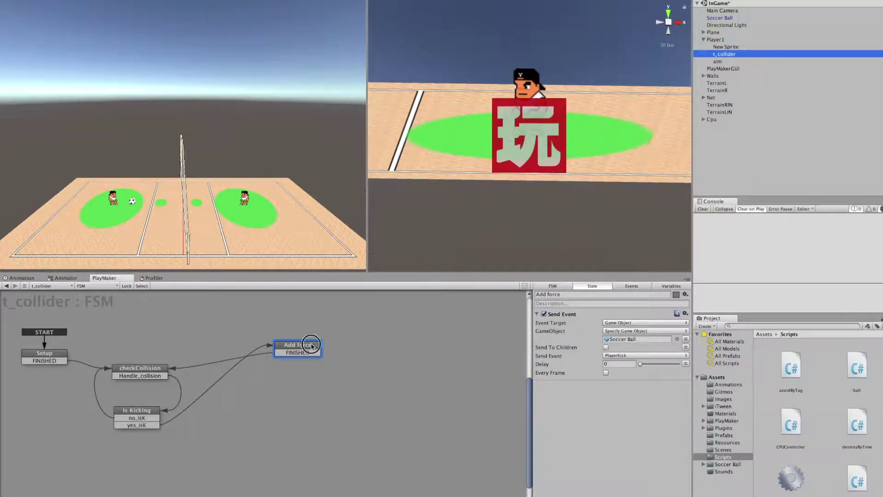
Set the Add force Send Event target to Broadcast All, then play-test with the Cpu FSM shown.
{"action": "left_click", "coordinate": [313, 346]}
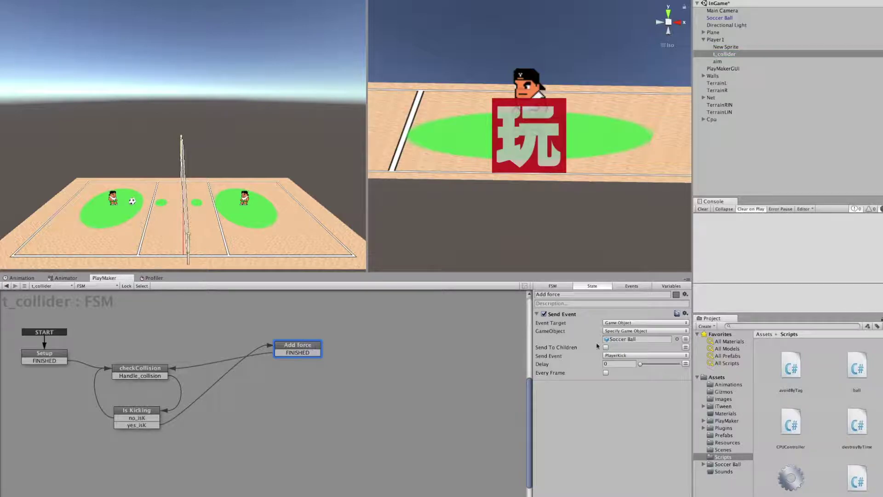
{"action": "left_click", "coordinate": [669, 324]}
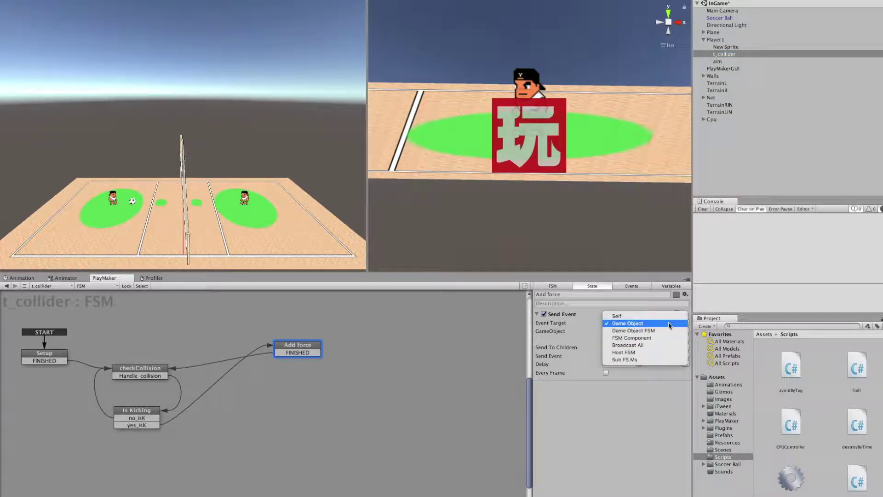
{"action": "left_click", "coordinate": [649, 345]}
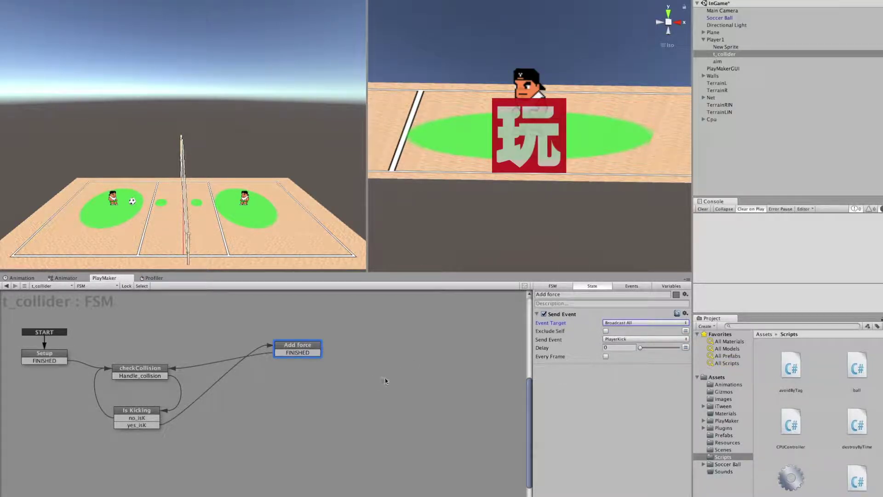
{"action": "left_click", "coordinate": [712, 119]}
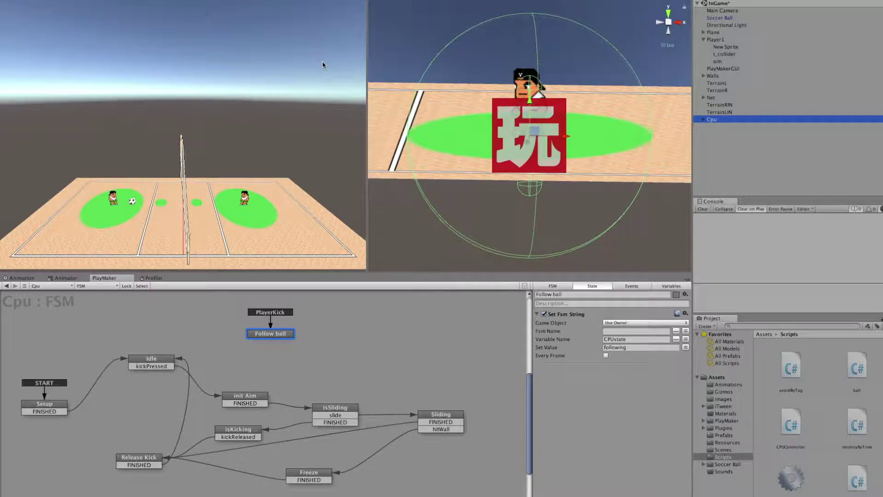
{"action": "key", "text": "ctrl+p"}
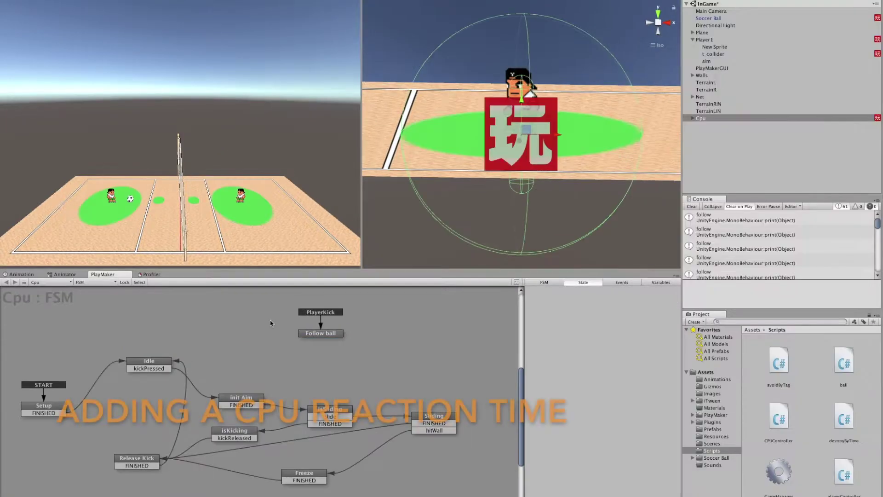
Add a new state to the Cpu FSM named Reaction Time and position it.
{"action": "right_click", "coordinate": [270, 323]}
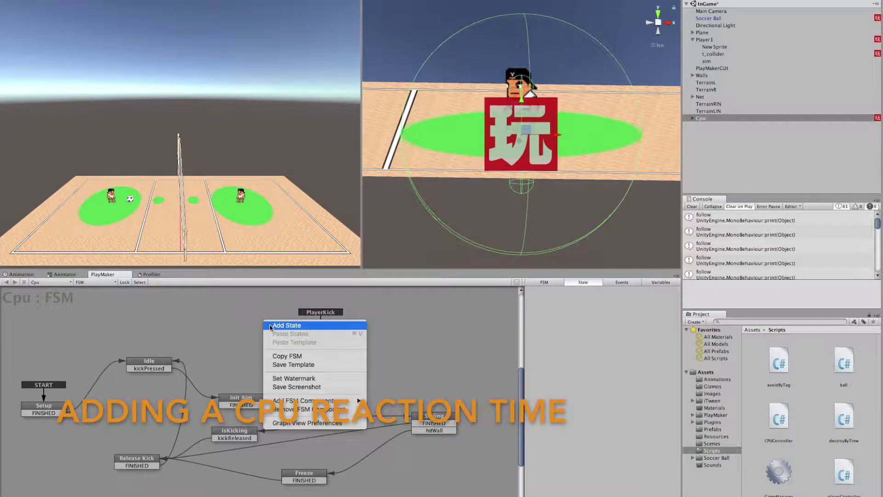
{"action": "left_click", "coordinate": [282, 321]}
{"action": "double_click", "coordinate": [584, 291]}
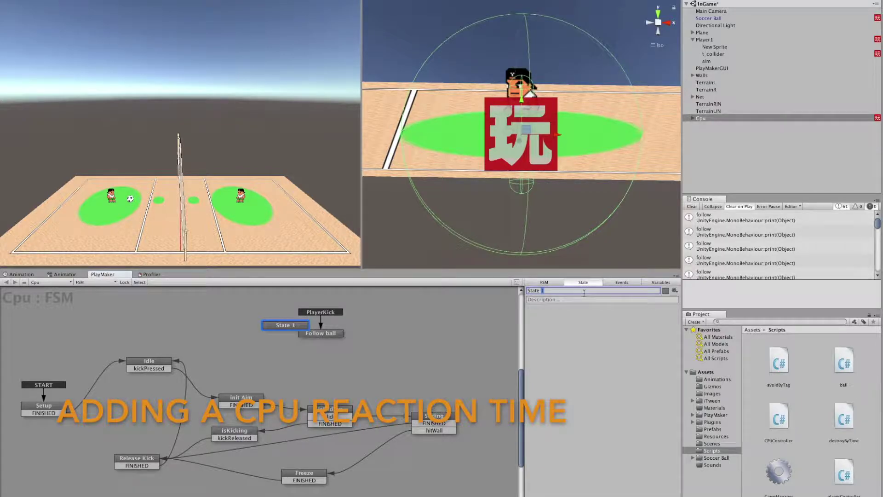
{"action": "key", "text": "BackSpace"}
{"action": "key", "text": "BackSpace"}
{"action": "key", "text": "BackSpace"}
{"action": "type", "text": "Reaction Time"}
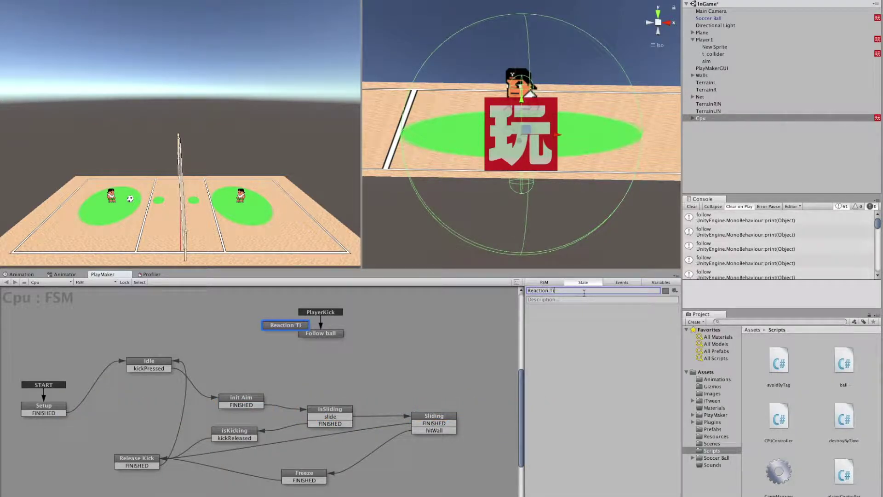
{"action": "key", "text": "Return"}
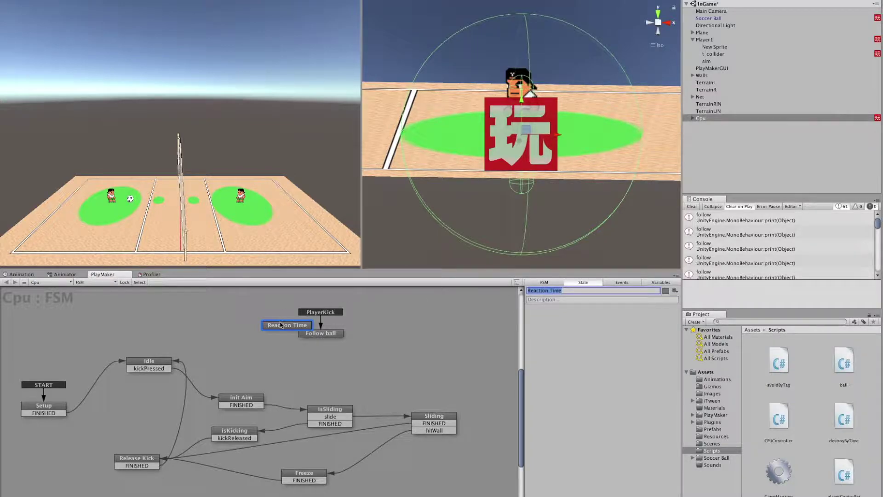
{"action": "left_click_drag", "start_coordinate": [279, 328], "coordinate": [251, 324]}
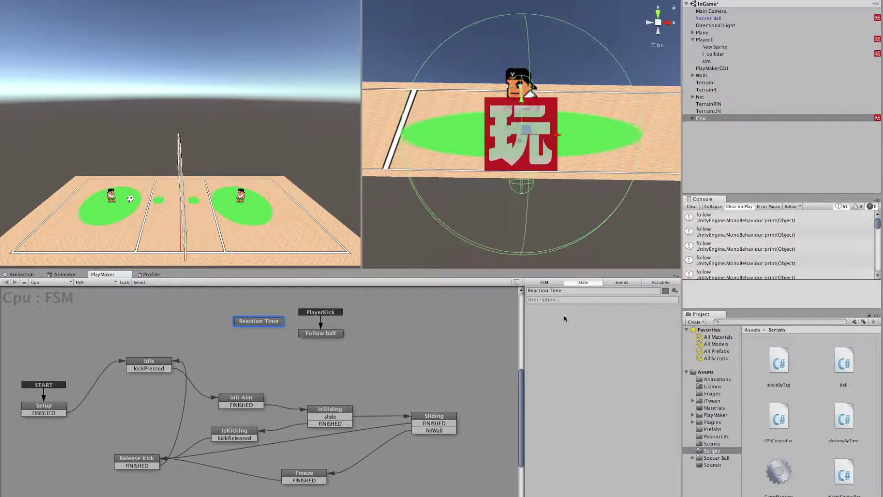
Give Reaction Time a Random Wait finishing with FINISHED, plus a FINISHED transition.
{"action": "left_click", "coordinate": [602, 491]}
{"action": "type", "text": "wait"}
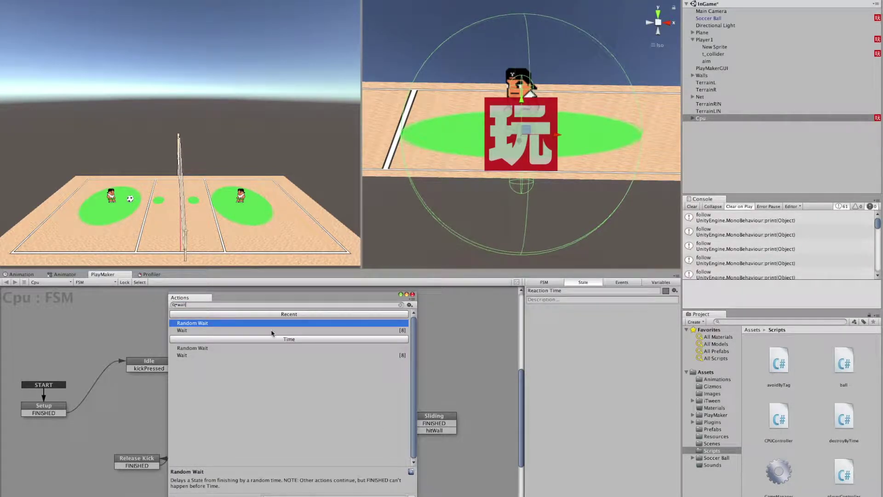
{"action": "left_click_drag", "start_coordinate": [274, 324], "coordinate": [563, 322]}
{"action": "left_click", "coordinate": [604, 319]}
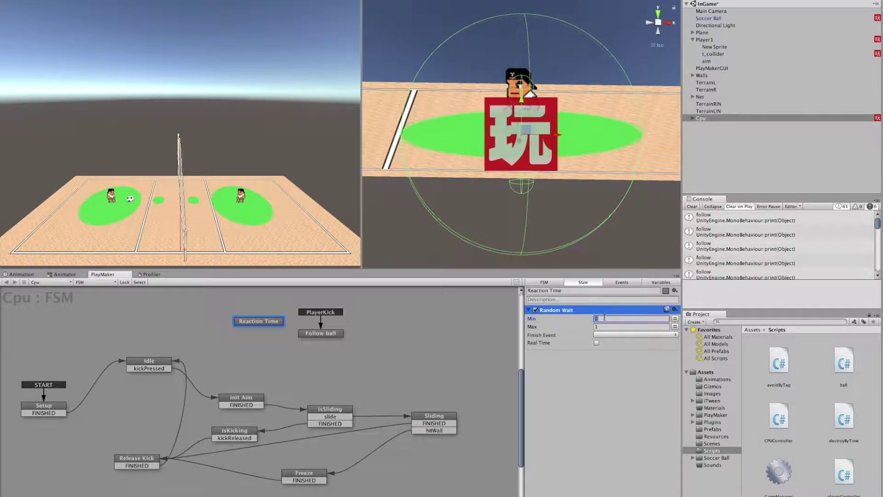
{"action": "left_click", "coordinate": [612, 335]}
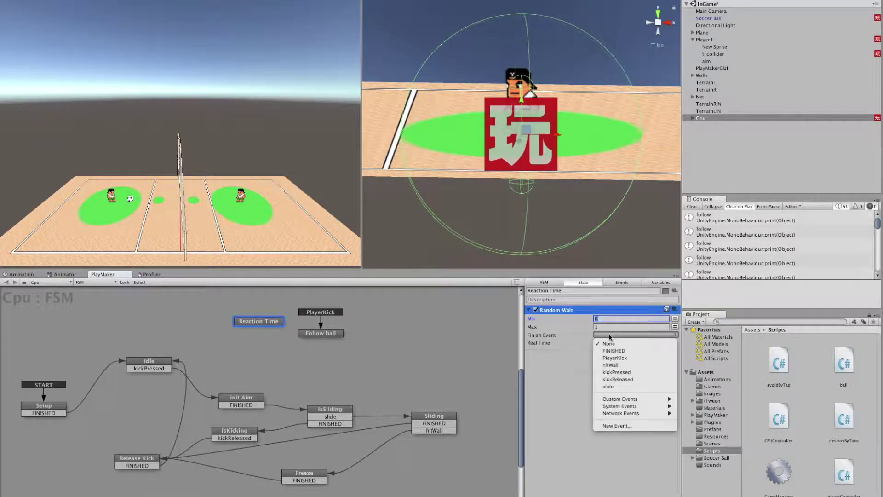
{"action": "left_click", "coordinate": [620, 352]}
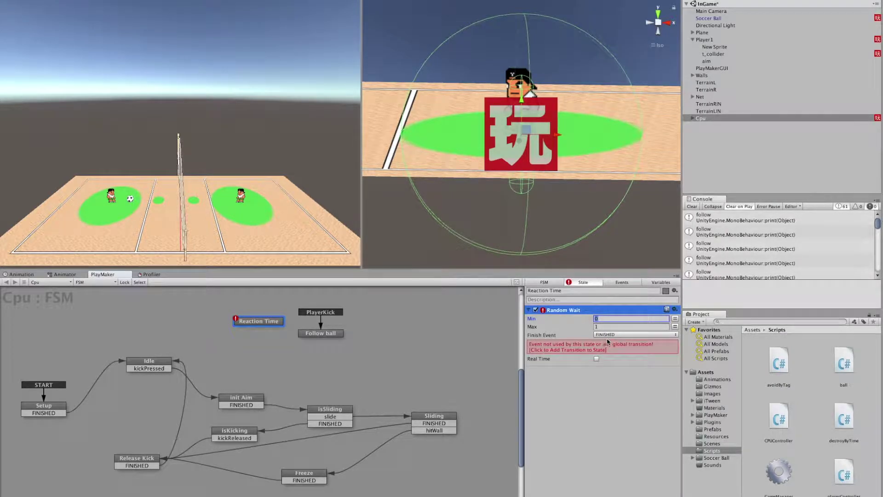
{"action": "right_click", "coordinate": [273, 325]}
{"action": "mouse_move", "coordinate": [289, 327]}
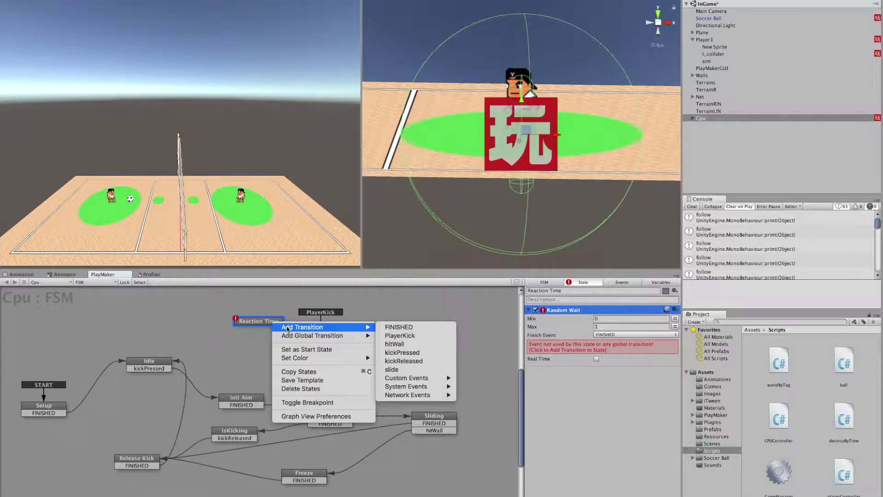
{"action": "left_click", "coordinate": [403, 327]}
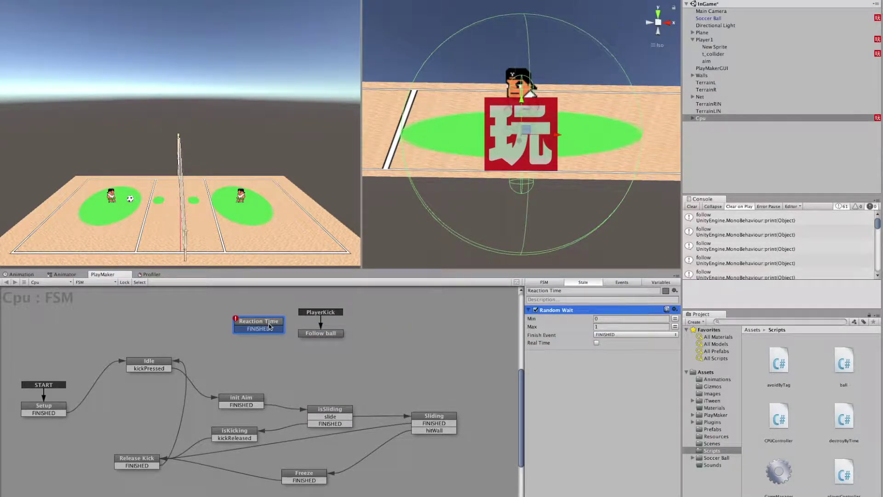
Move the PlayerKick global transition from Follow ball to Reaction Time and link FINISHED to Follow ball.
{"action": "right_click", "coordinate": [323, 311]}
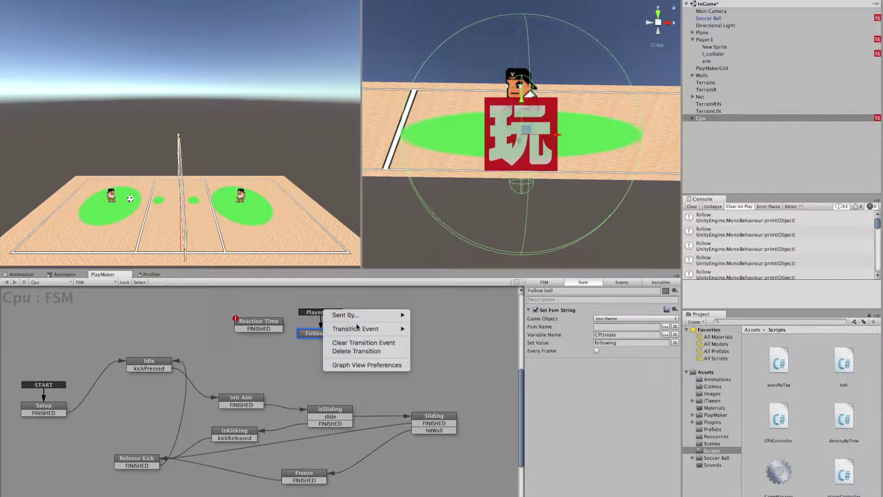
{"action": "left_click", "coordinate": [356, 351]}
{"action": "right_click", "coordinate": [258, 323]}
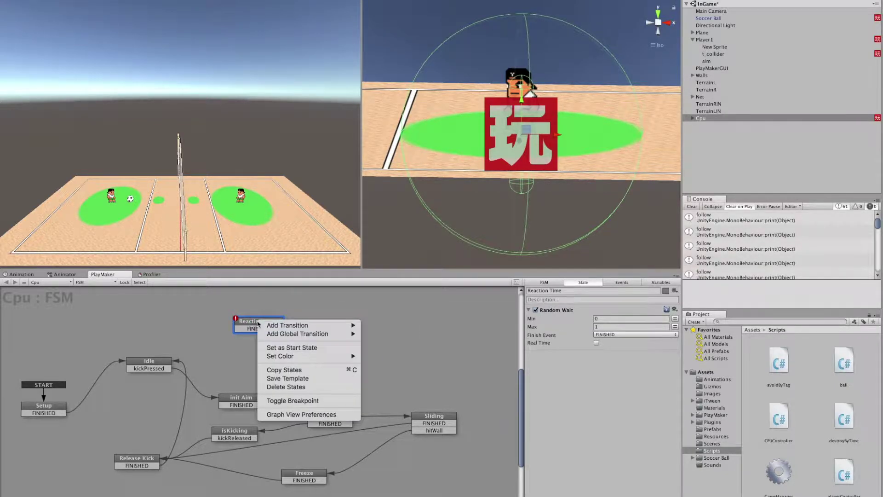
{"action": "mouse_move", "coordinate": [294, 334]}
{"action": "mouse_move", "coordinate": [426, 394]}
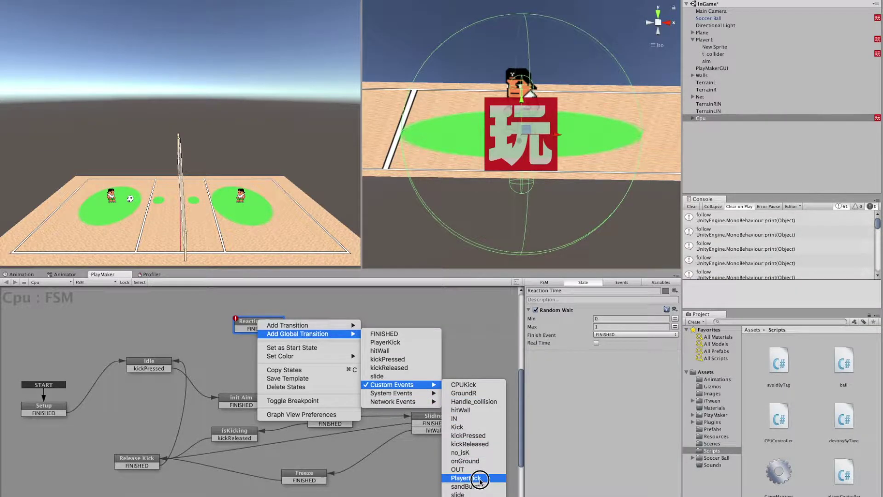
{"action": "left_click", "coordinate": [480, 479]}
{"action": "left_click_drag", "start_coordinate": [282, 329], "coordinate": [361, 338]}
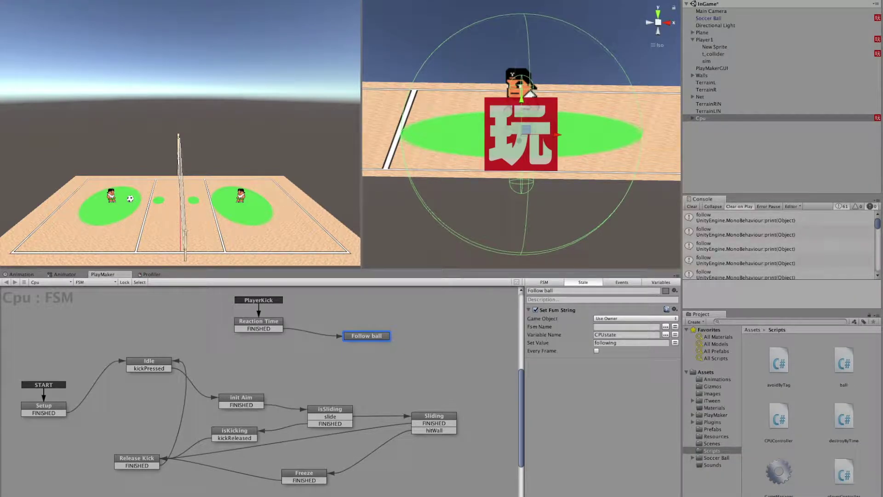
Play-test by moving player 1 right and kicking the ball to trigger PlayerKick.
{"action": "key", "text": "ctrl+p"}
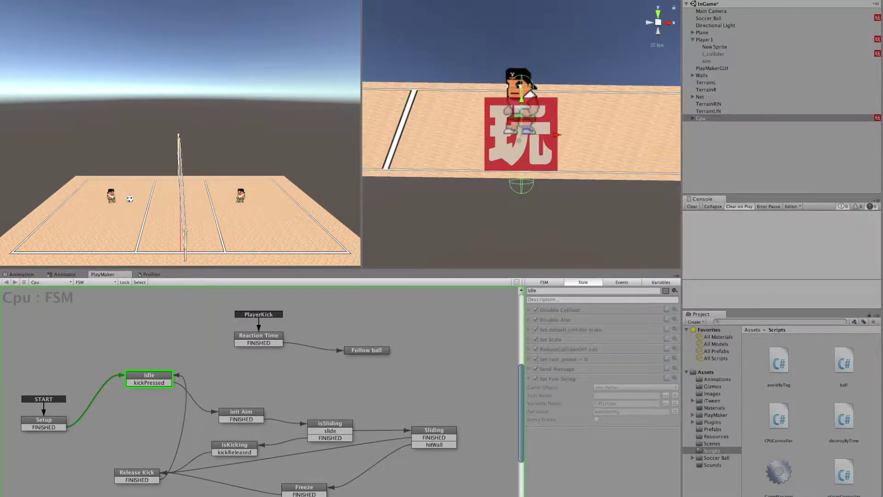
{"action": "key", "text": "Right"}
{"action": "key", "text": "space"}
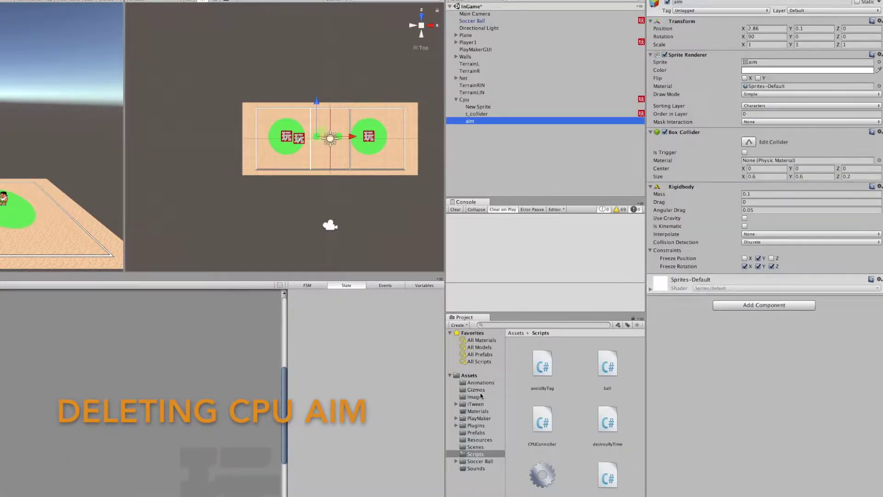
Inspect the Player2Aim prefab in Resources, which has Destroy By Time with Life Time 1.
{"action": "left_click", "coordinate": [480, 441]}
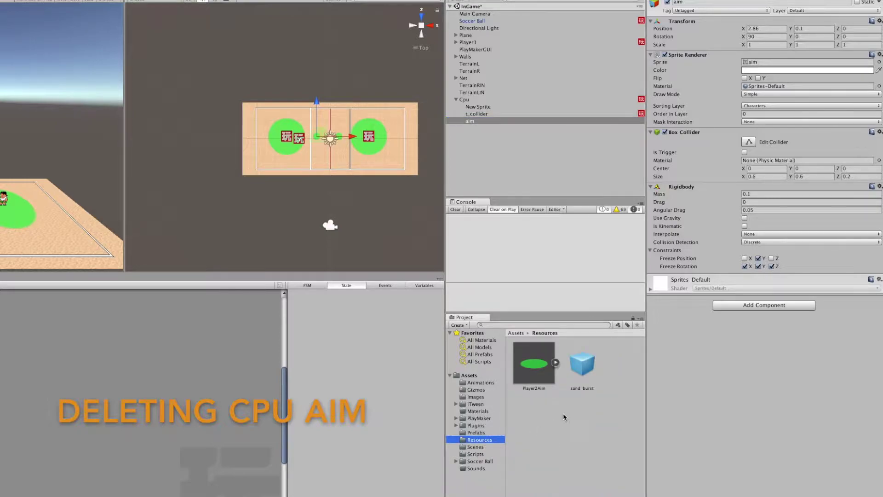
{"action": "left_click", "coordinate": [555, 363]}
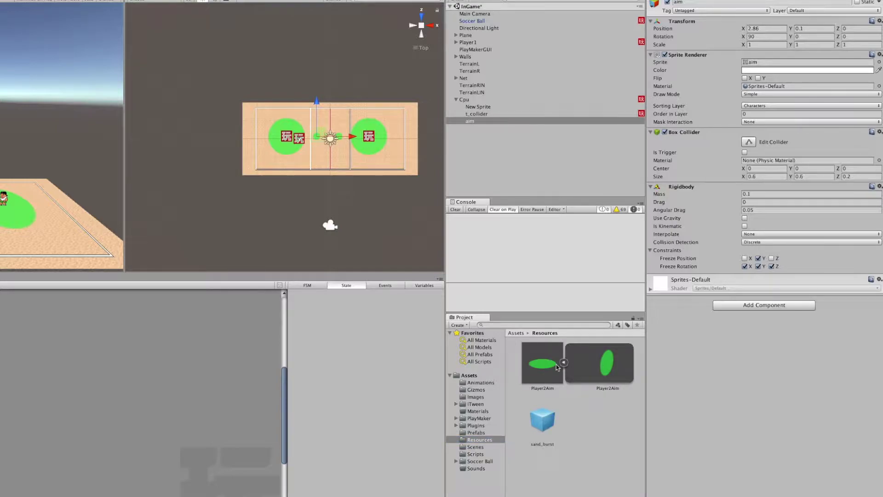
{"action": "left_click", "coordinate": [556, 363]}
{"action": "left_click", "coordinate": [541, 368]}
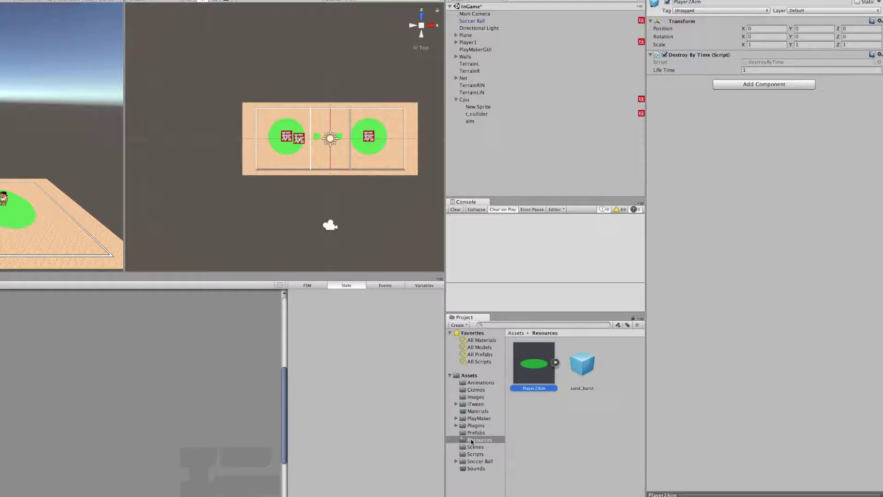
Delete the aim child under Cpu in the Hierarchy and reselect Cpu.
{"action": "left_click", "coordinate": [471, 121]}
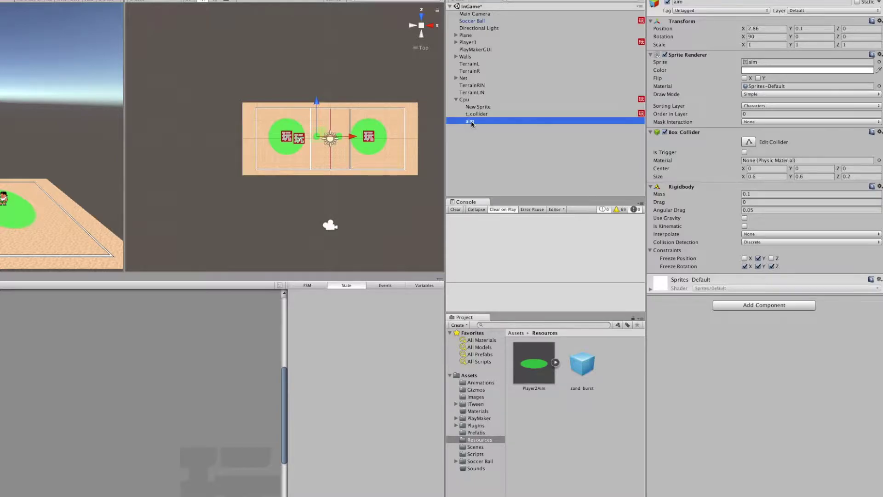
{"action": "right_click", "coordinate": [469, 123]}
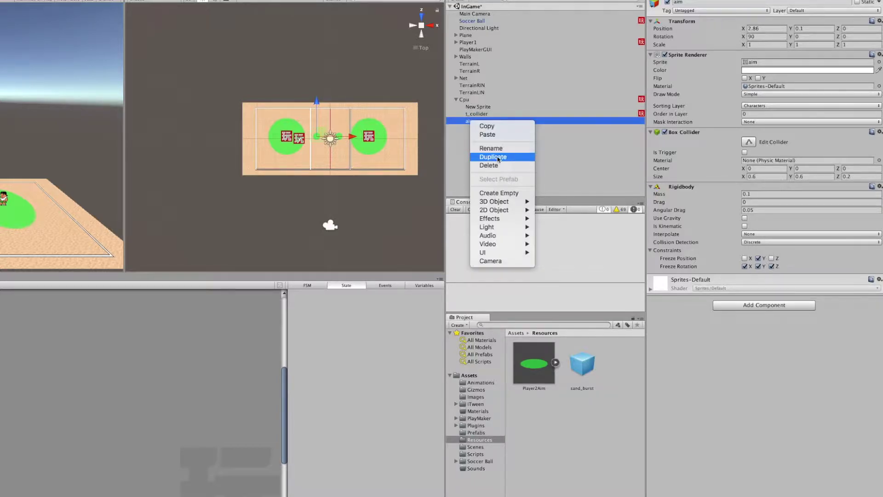
{"action": "left_click", "coordinate": [493, 167]}
{"action": "left_click", "coordinate": [471, 100]}
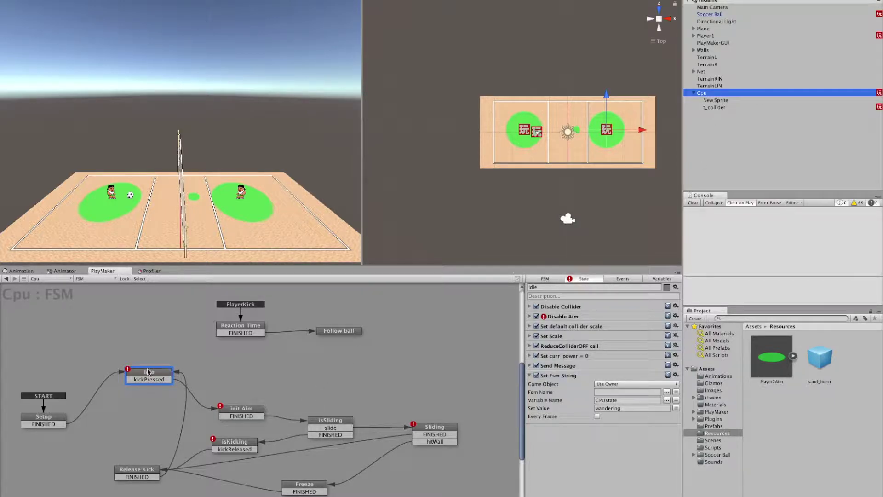
Remove Idle's Disable Aim action and delete the init Aim state.
{"action": "left_click", "coordinate": [574, 321]}
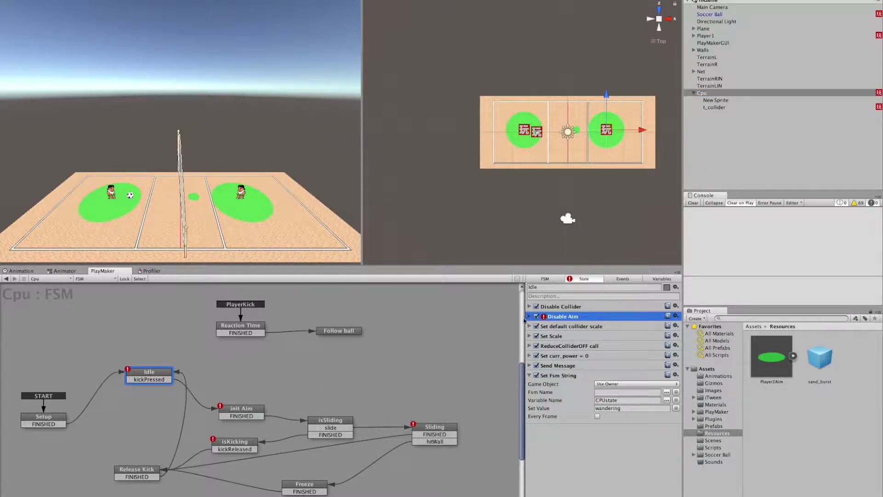
{"action": "left_click", "coordinate": [676, 315]}
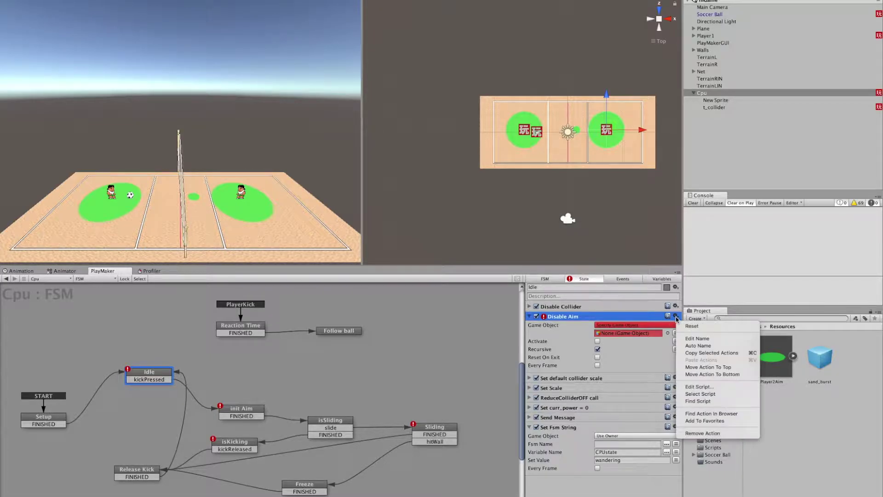
{"action": "left_click", "coordinate": [714, 433]}
{"action": "left_click", "coordinate": [248, 411]}
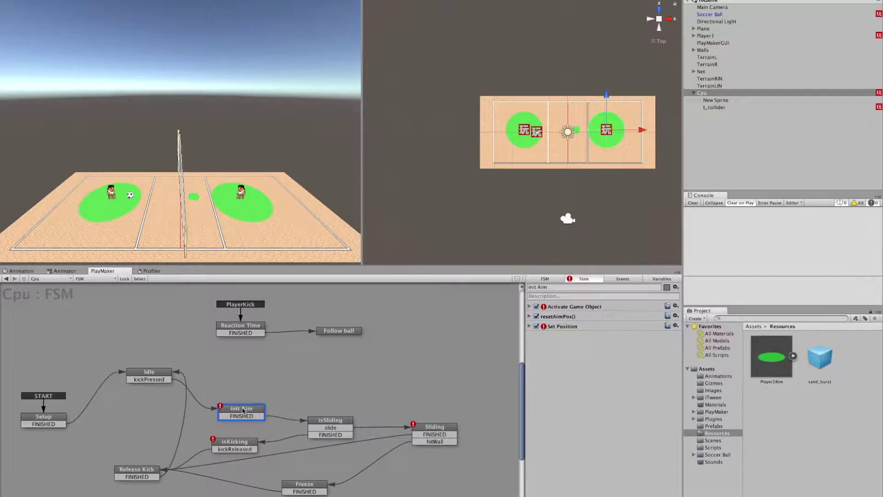
{"action": "right_click", "coordinate": [243, 411]}
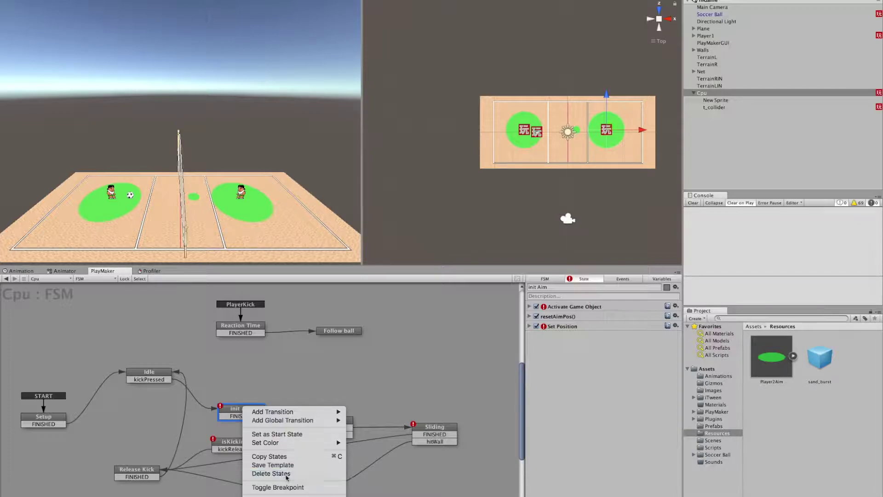
{"action": "left_click", "coordinate": [286, 474]}
Remove the Translate Aim and store Aim position actions from isKicking.
{"action": "left_click", "coordinate": [239, 443]}
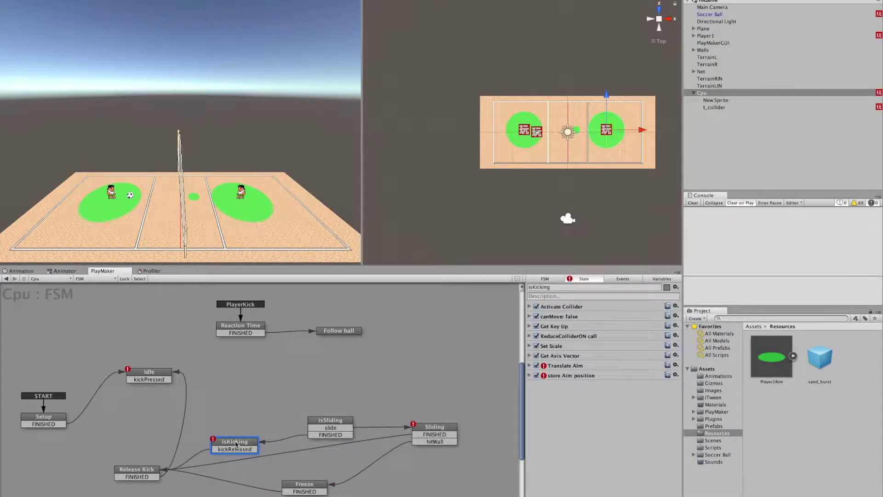
{"action": "left_click", "coordinate": [676, 365]}
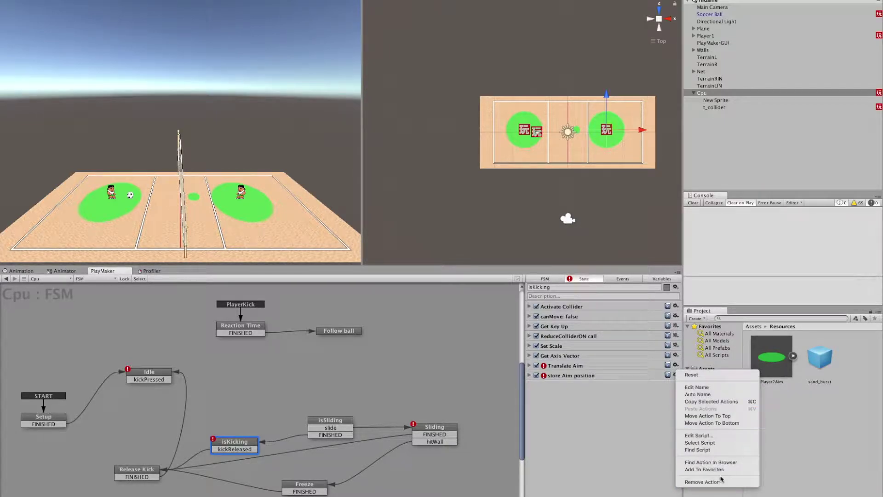
{"action": "left_click", "coordinate": [720, 480]}
{"action": "left_click", "coordinate": [676, 366]}
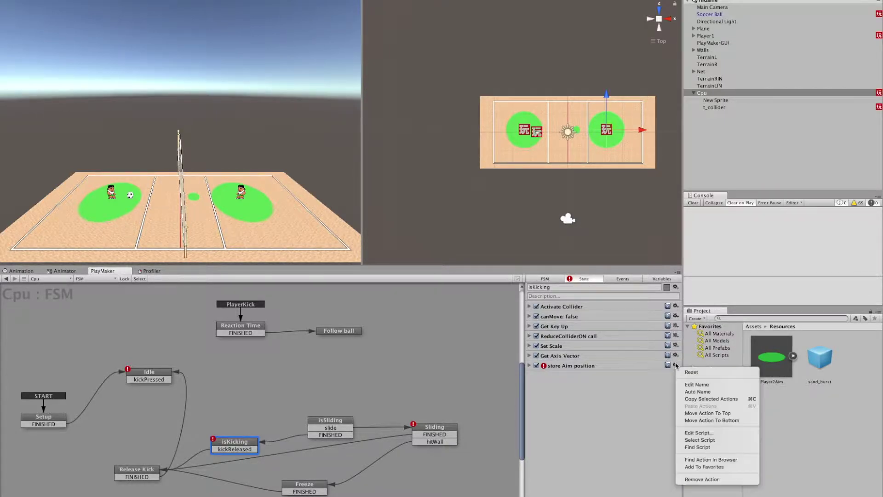
{"action": "left_click", "coordinate": [702, 478]}
Edit an action in the Sliding state and delete Idle's kickPressed transition.
{"action": "left_click", "coordinate": [435, 427]}
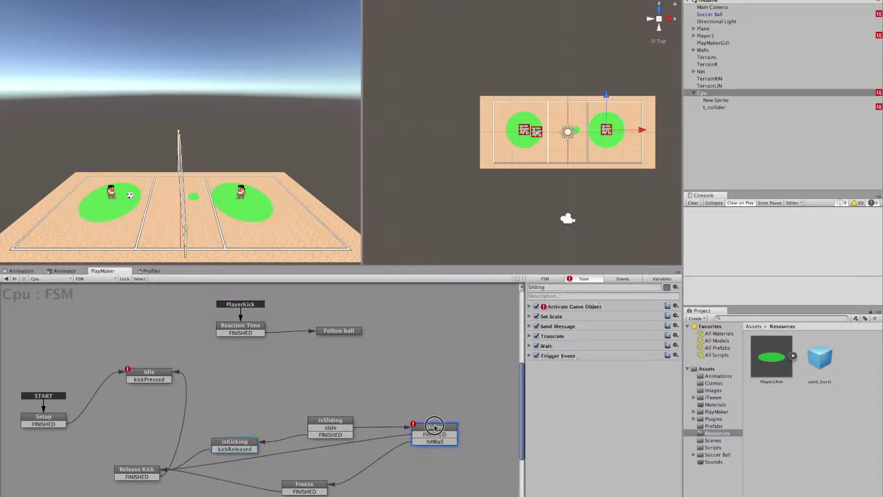
{"action": "left_click", "coordinate": [675, 309]}
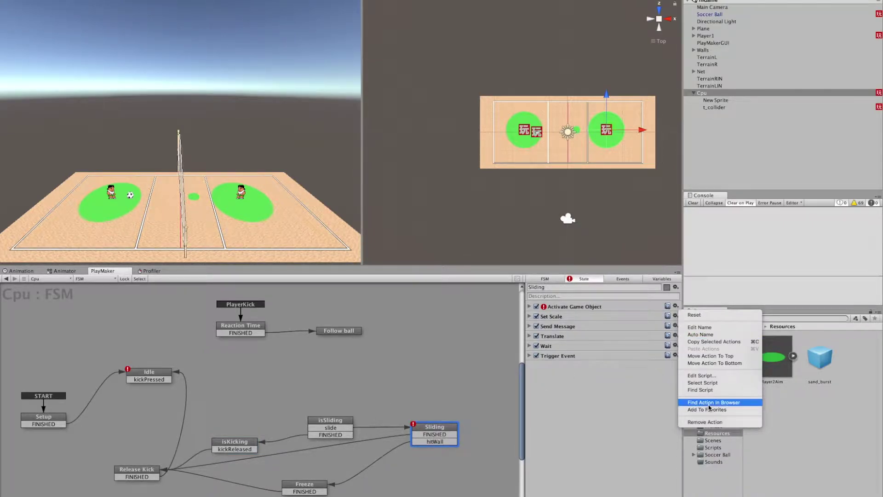
{"action": "left_click", "coordinate": [706, 421]}
{"action": "left_click_drag", "start_coordinate": [154, 384], "coordinate": [157, 379]}
{"action": "right_click", "coordinate": [158, 378]}
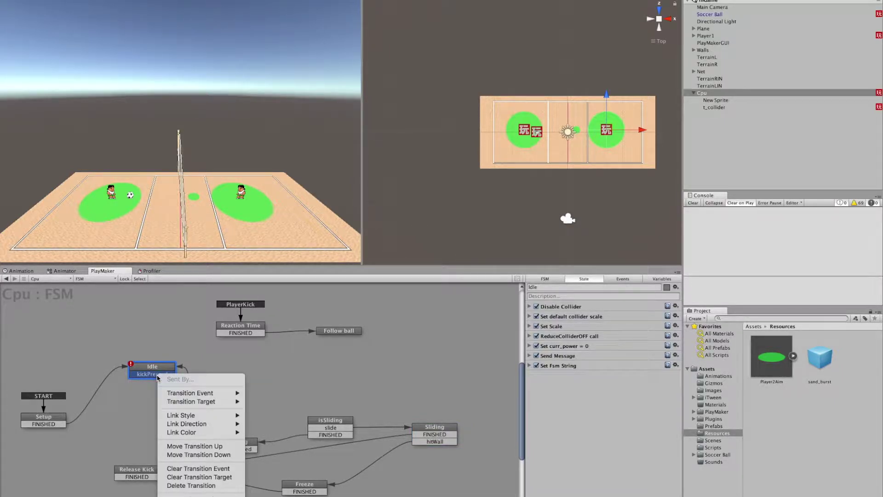
{"action": "left_click", "coordinate": [182, 485]}
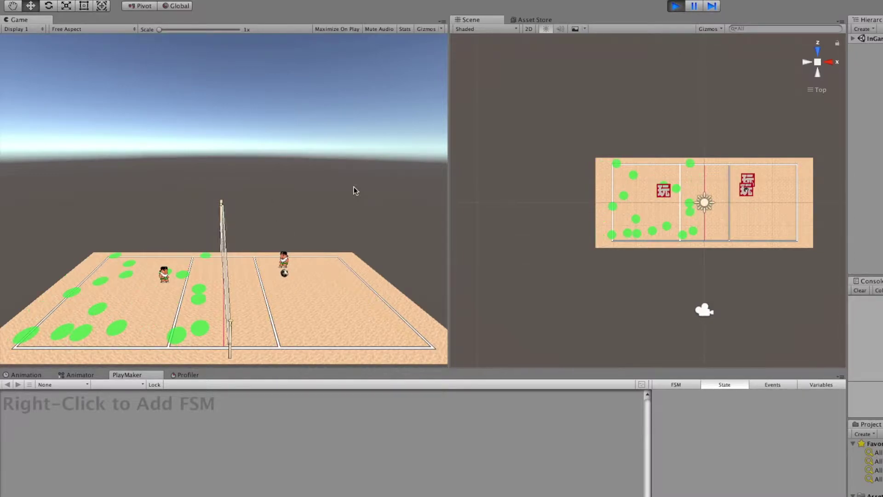
Stop play mode and delete isKicking's canMove: false and Get Key Up actions.
{"action": "left_click", "coordinate": [675, 6]}
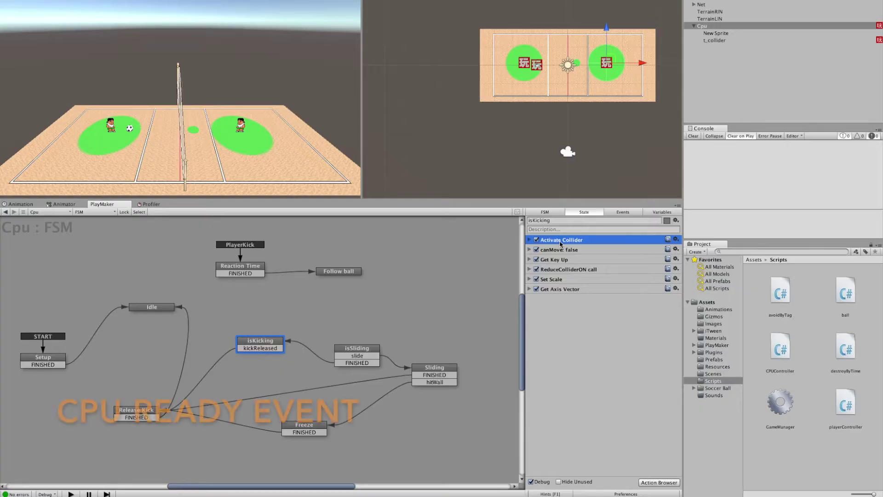
{"action": "left_click", "coordinate": [539, 251]}
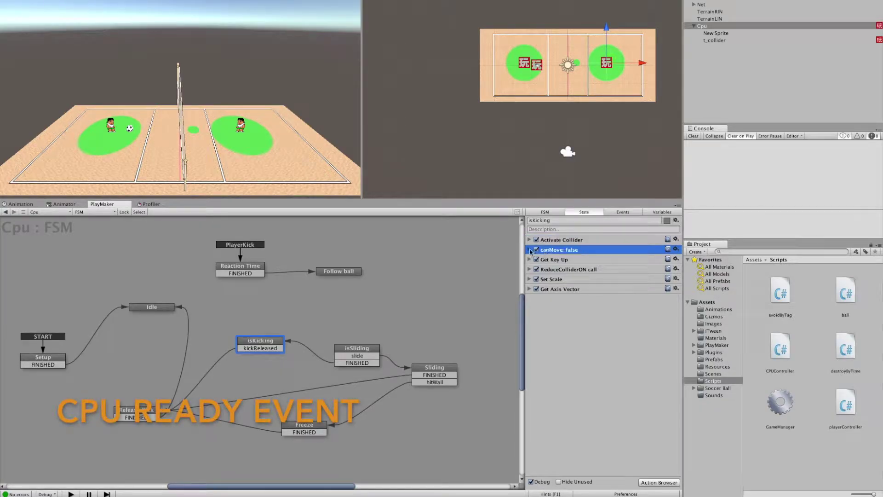
{"action": "left_click", "coordinate": [676, 249]}
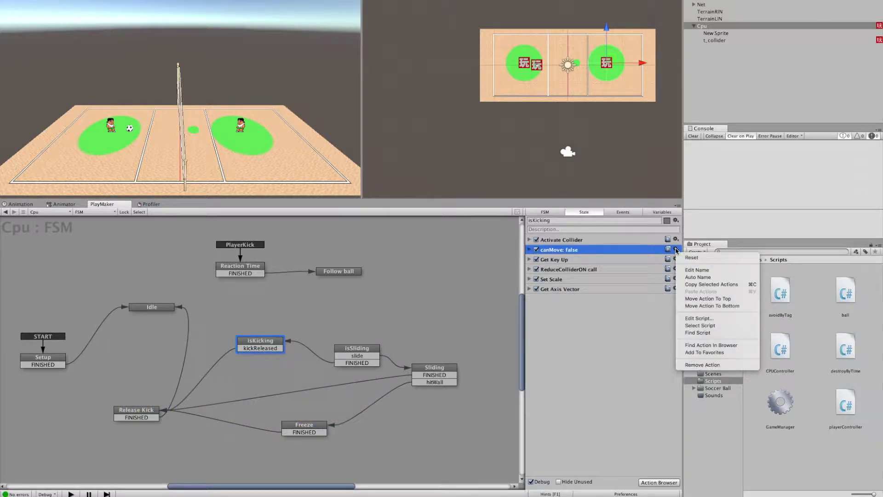
{"action": "left_click", "coordinate": [712, 366]}
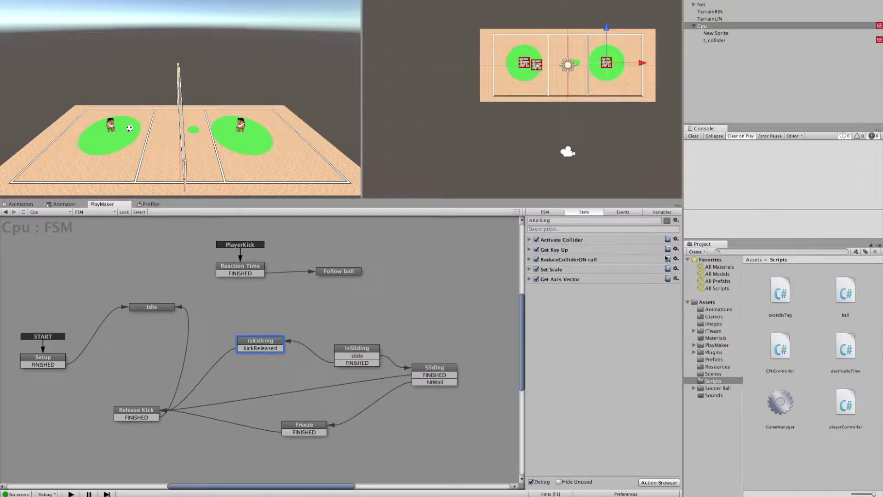
{"action": "left_click", "coordinate": [675, 250]}
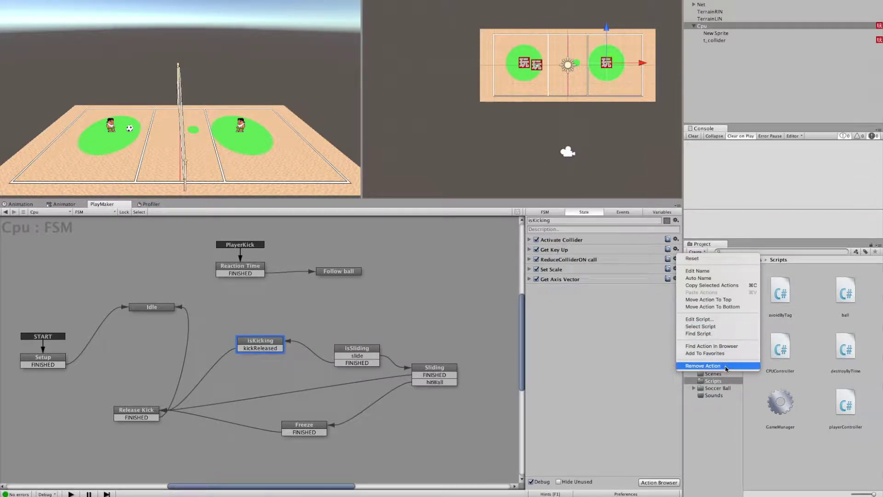
{"action": "left_click", "coordinate": [726, 366]}
Delete the ReduceColliderON call and Get Axis Vector actions, keeping Set Scale at CPUcurr_scale.
{"action": "left_click", "coordinate": [676, 249]}
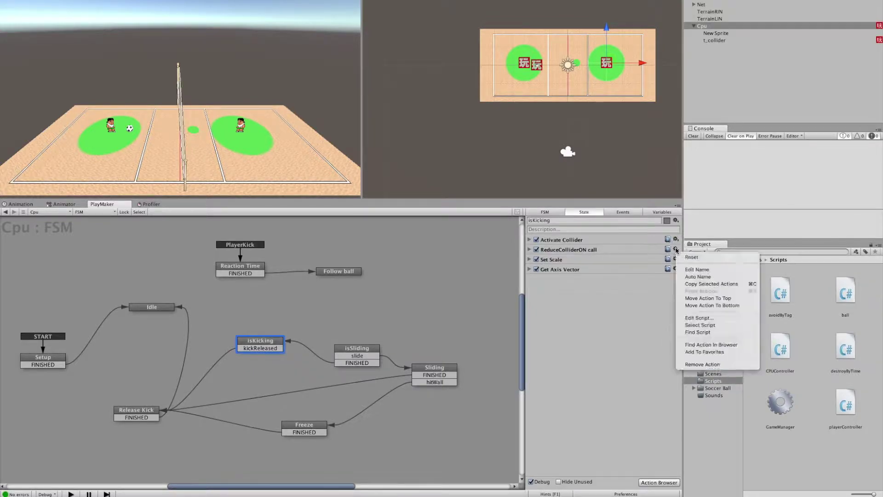
{"action": "left_click", "coordinate": [712, 364]}
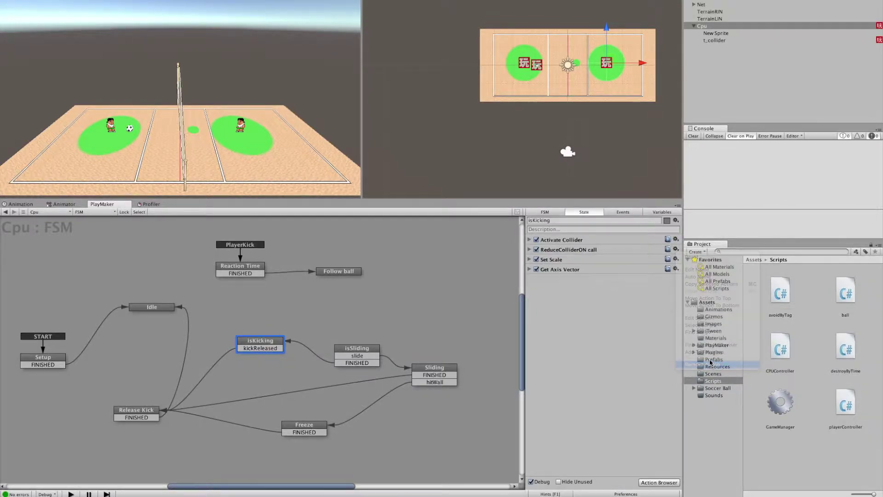
{"action": "left_click", "coordinate": [529, 250]}
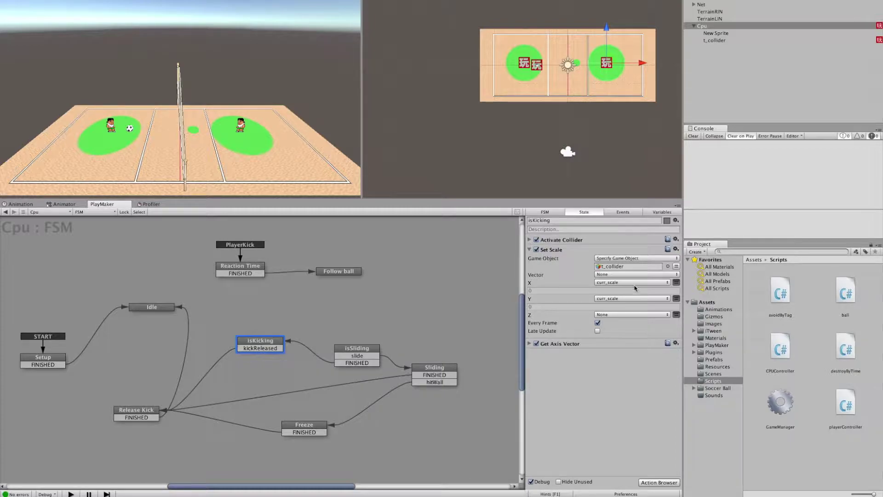
{"action": "left_click", "coordinate": [676, 344]}
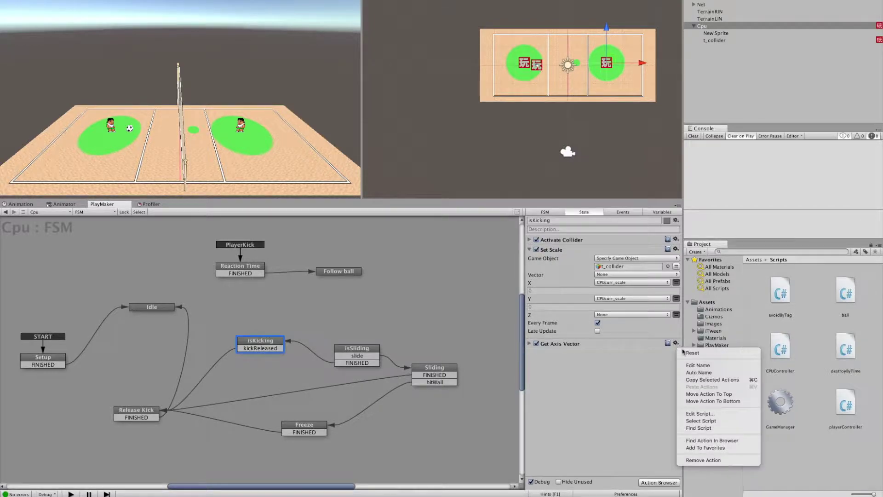
{"action": "left_click", "coordinate": [728, 460]}
{"action": "left_click", "coordinate": [623, 212]}
{"action": "left_click", "coordinate": [603, 470]}
{"action": "type", "text": "ready"}
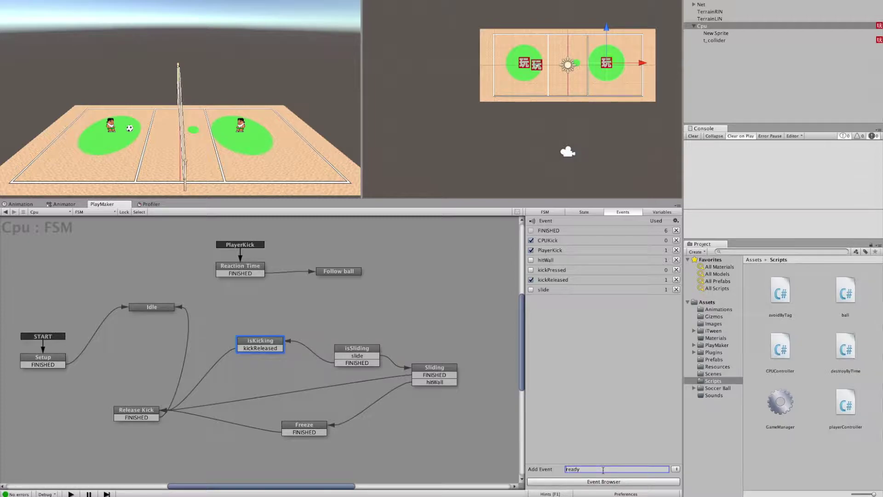
Add a CPUready event and give the isKicking state a CPUready global transition.
{"action": "type", "text": "CPU"}
{"action": "key", "text": "Return"}
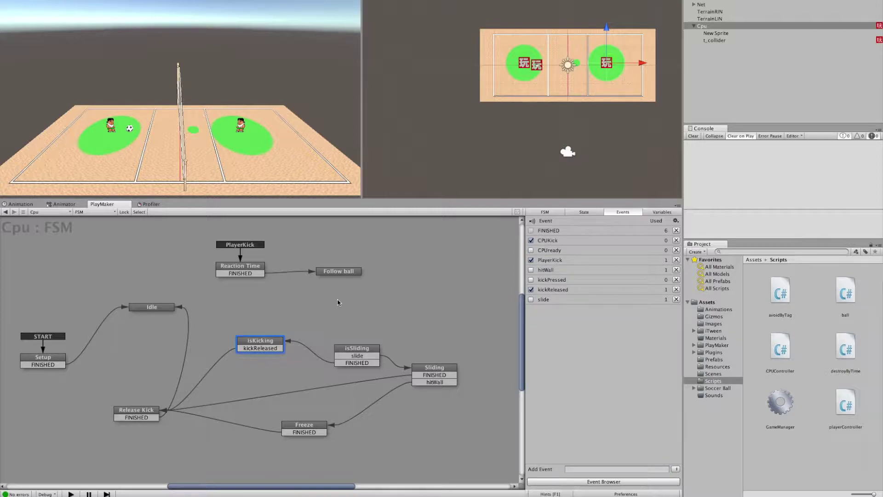
{"action": "left_click", "coordinate": [258, 344]}
{"action": "right_click", "coordinate": [265, 343]}
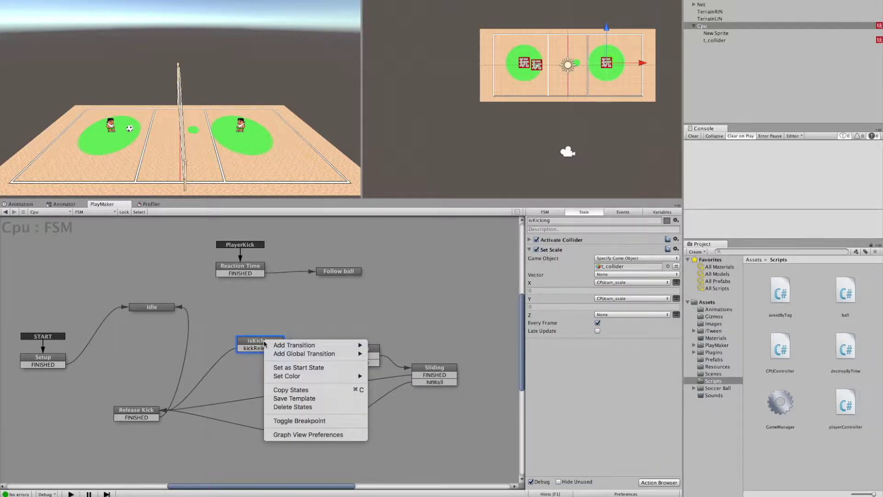
{"action": "mouse_move", "coordinate": [277, 345]}
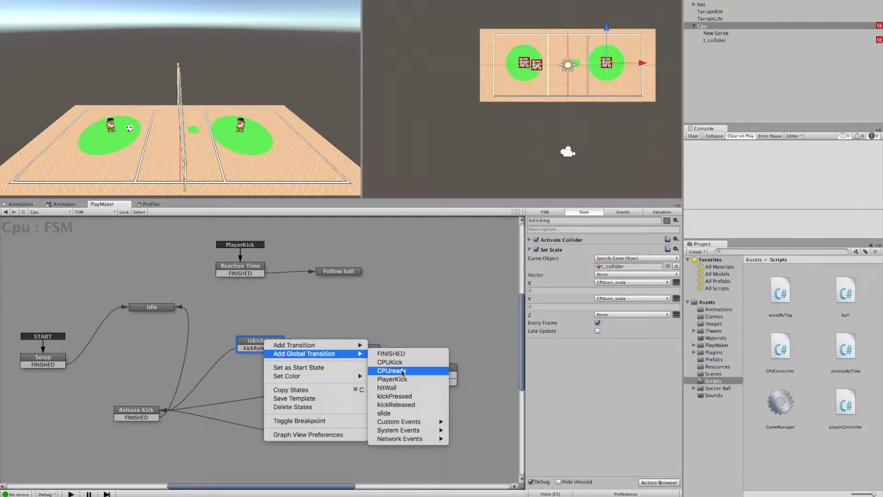
{"action": "left_click", "coordinate": [389, 368]}
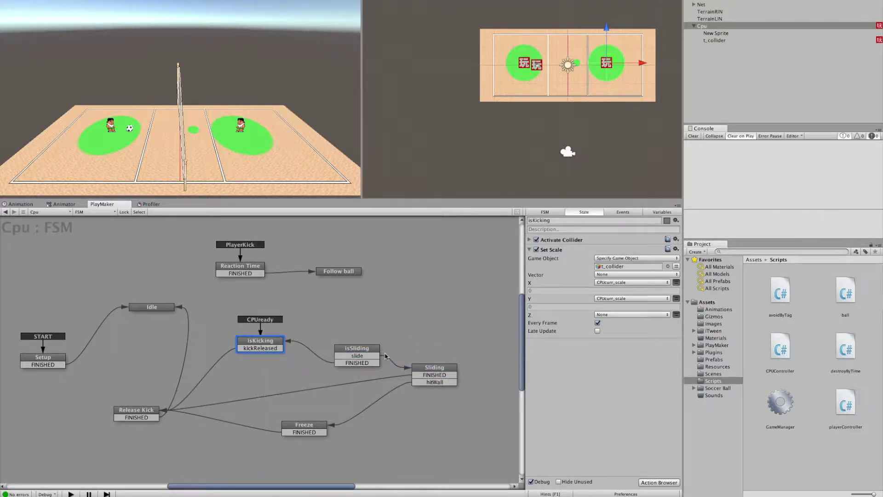
{"action": "left_click", "coordinate": [167, 308]}
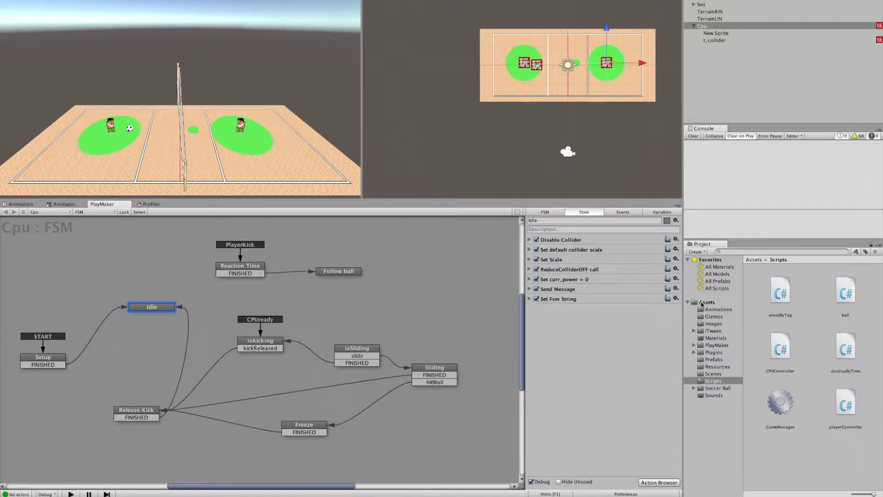
Paste Idle's Set Fsm String at the top of isKicking and set its value to CPUready.
{"action": "left_click", "coordinate": [677, 299]}
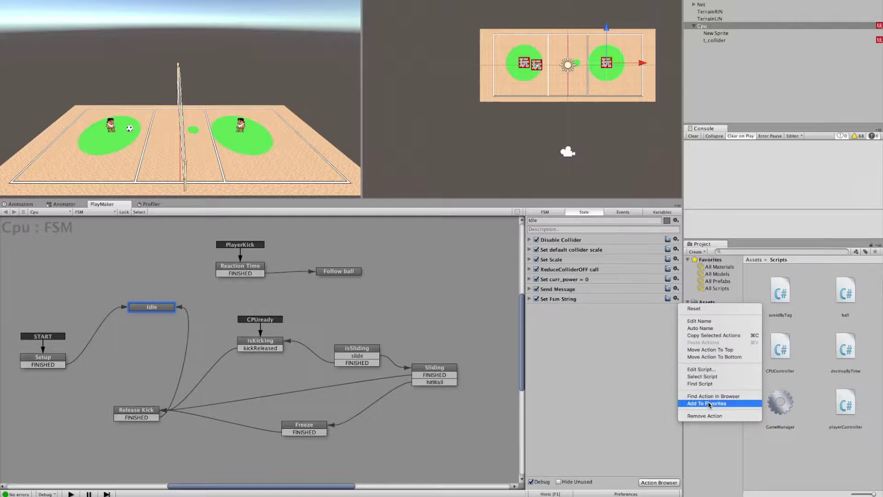
{"action": "left_click", "coordinate": [706, 336]}
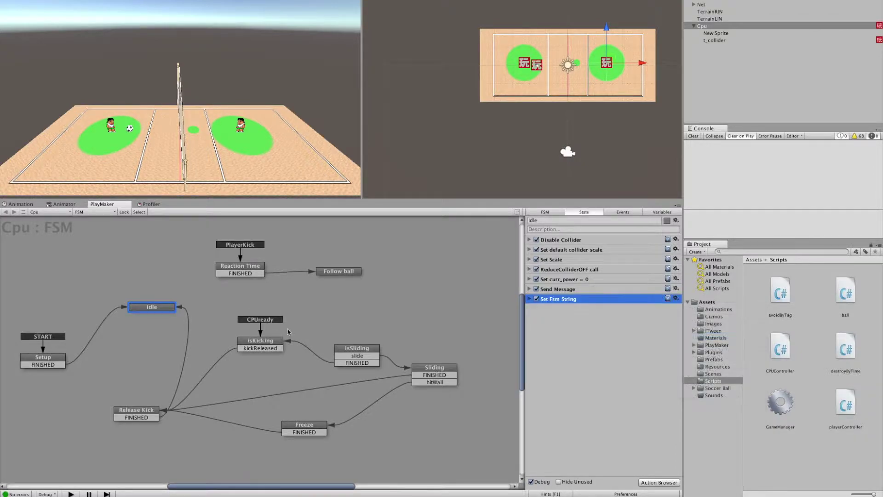
{"action": "left_click", "coordinate": [270, 341]}
{"action": "left_click", "coordinate": [530, 249]}
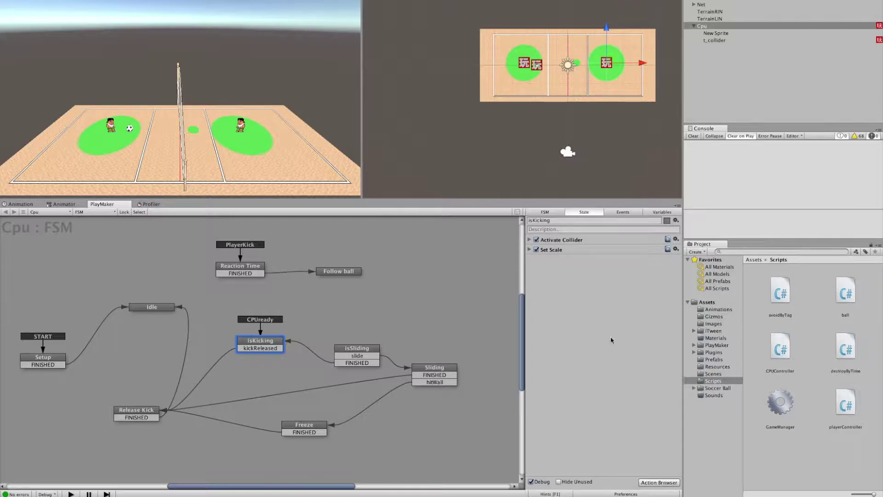
{"action": "right_click", "coordinate": [590, 301]}
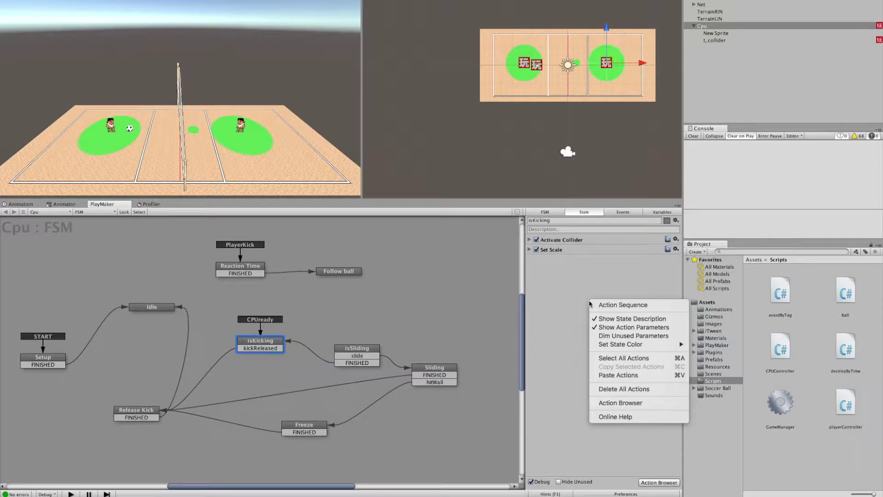
{"action": "left_click", "coordinate": [617, 375]}
{"action": "left_click_drag", "start_coordinate": [567, 262], "coordinate": [559, 239]}
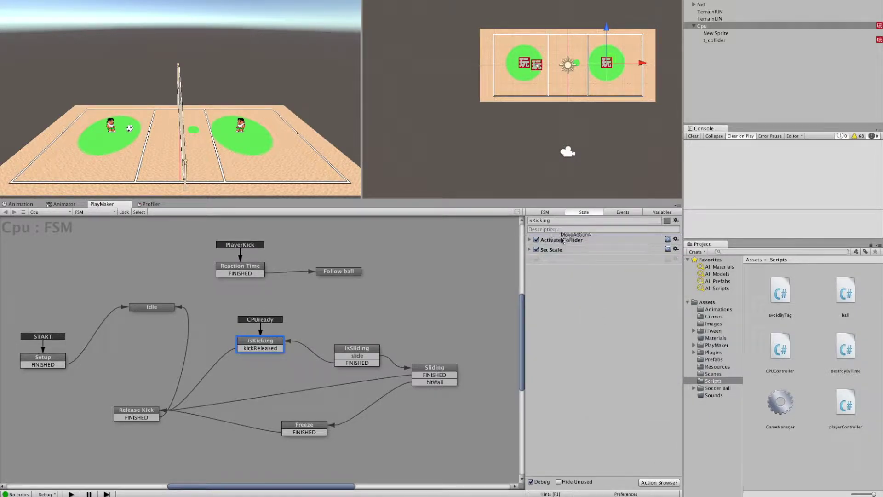
{"action": "left_click", "coordinate": [529, 240]}
{"action": "left_click", "coordinate": [603, 272]}
{"action": "type", "text": "CPUready"}
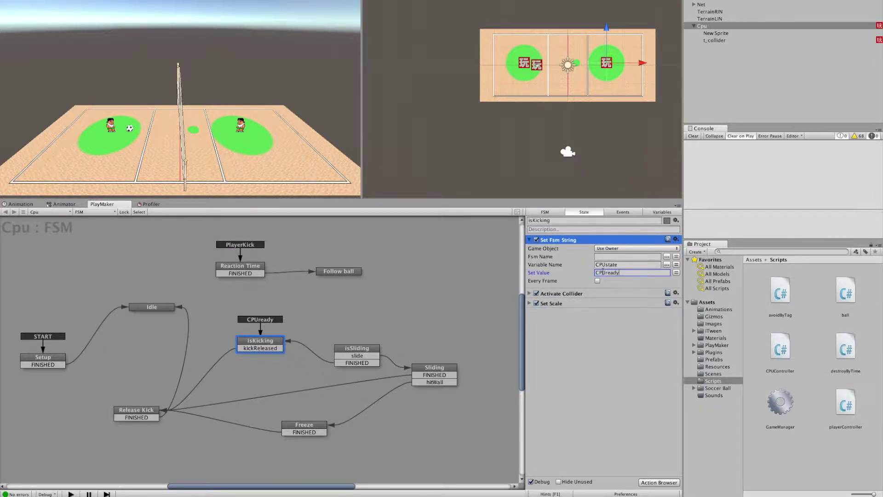
{"action": "double_click", "coordinate": [603, 272]}
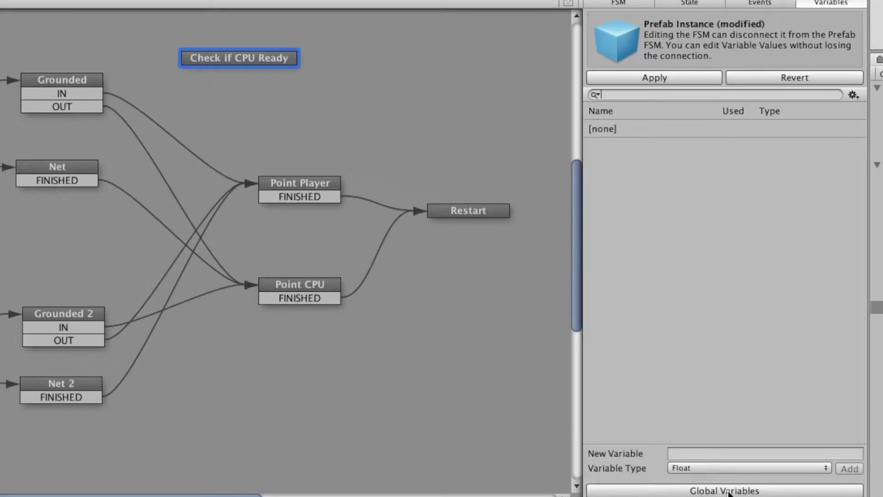
Create a global Bool variable named isCPUReady in the Globals window.
{"action": "left_click", "coordinate": [728, 492]}
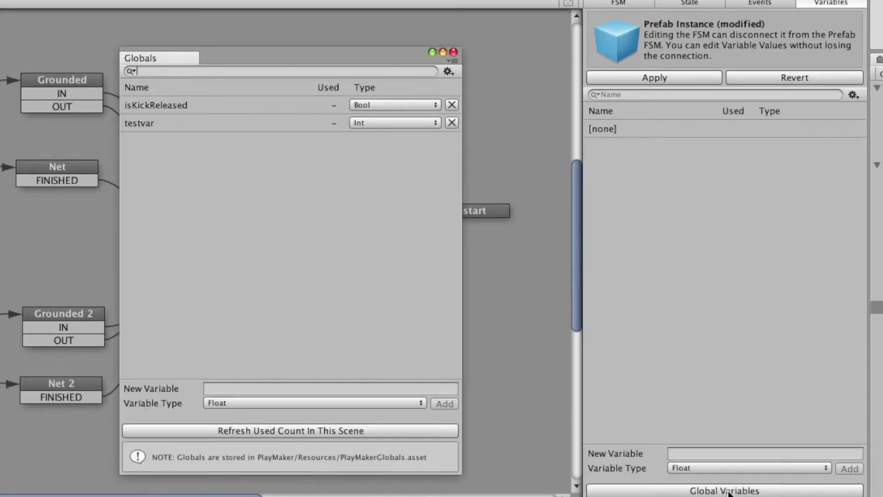
{"action": "left_click", "coordinate": [248, 405]}
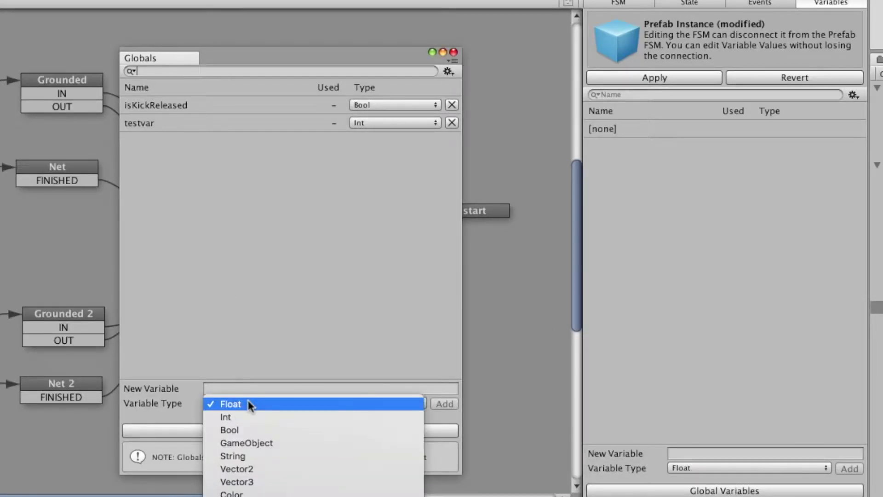
{"action": "left_click", "coordinate": [260, 429]}
{"action": "left_click", "coordinate": [234, 388]}
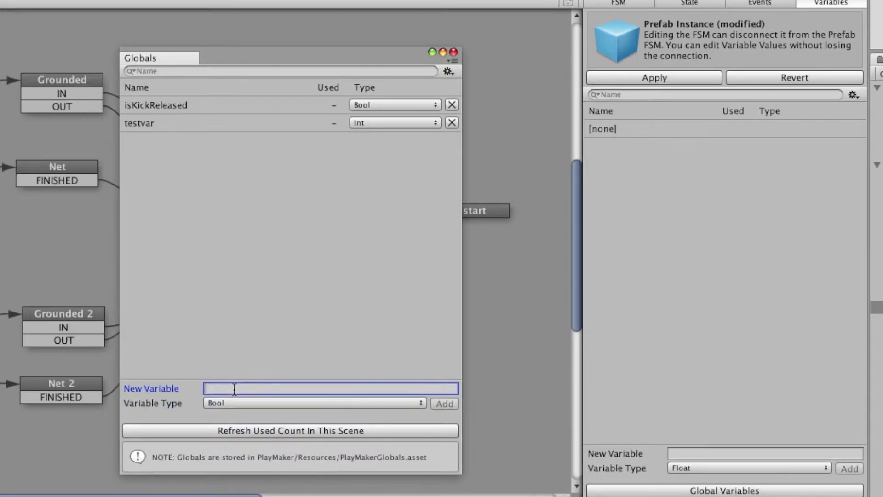
{"action": "type", "text": "isCPUReady"}
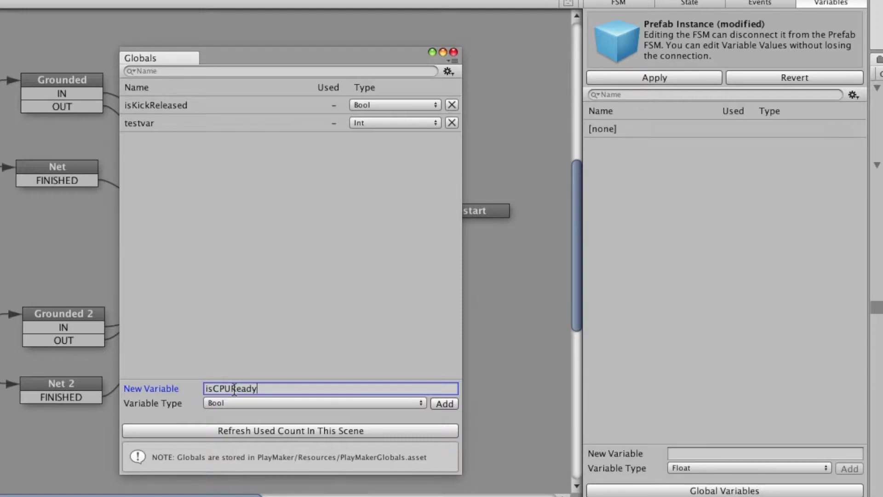
{"action": "key", "text": "Return"}
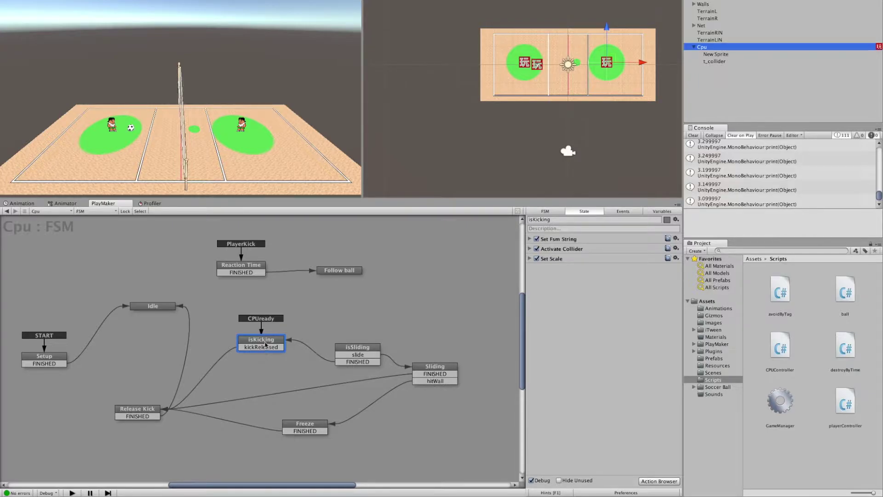
Add a Set Bool Value action to isKicking that sets the global isCPUReady to true.
{"action": "left_click", "coordinate": [265, 345]}
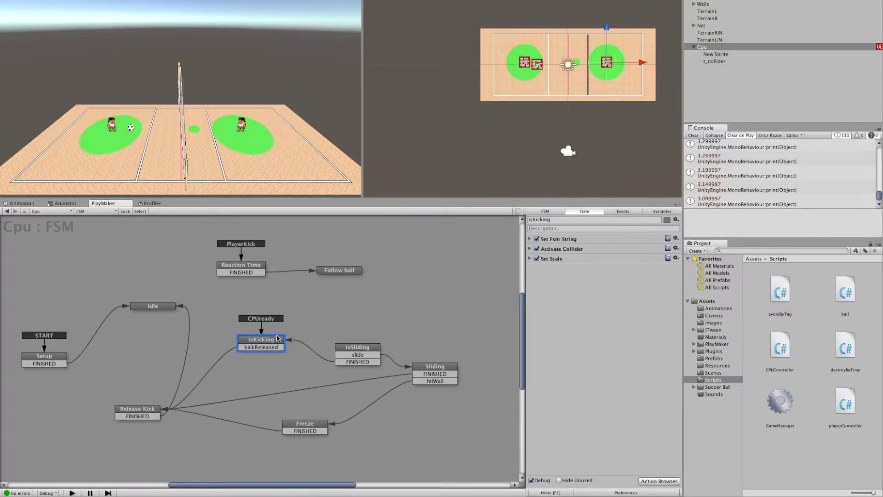
{"action": "left_click", "coordinate": [659, 481]}
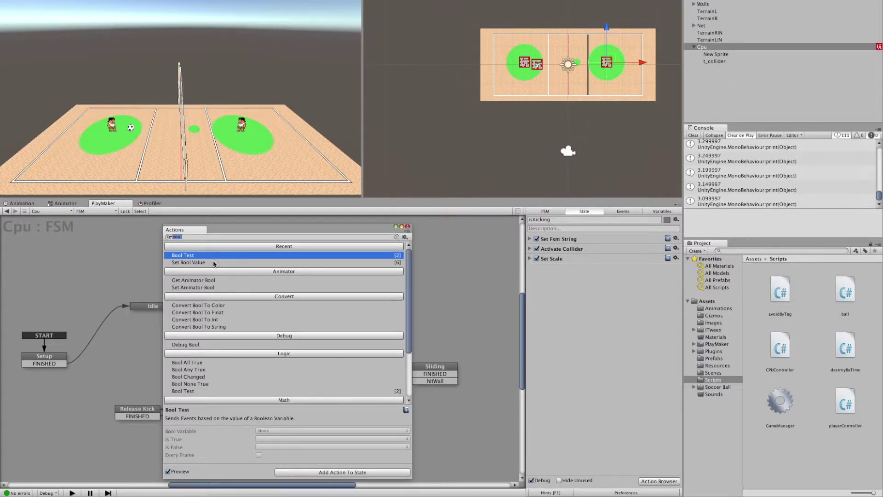
{"action": "double_click", "coordinate": [215, 263]}
{"action": "left_click", "coordinate": [634, 279]}
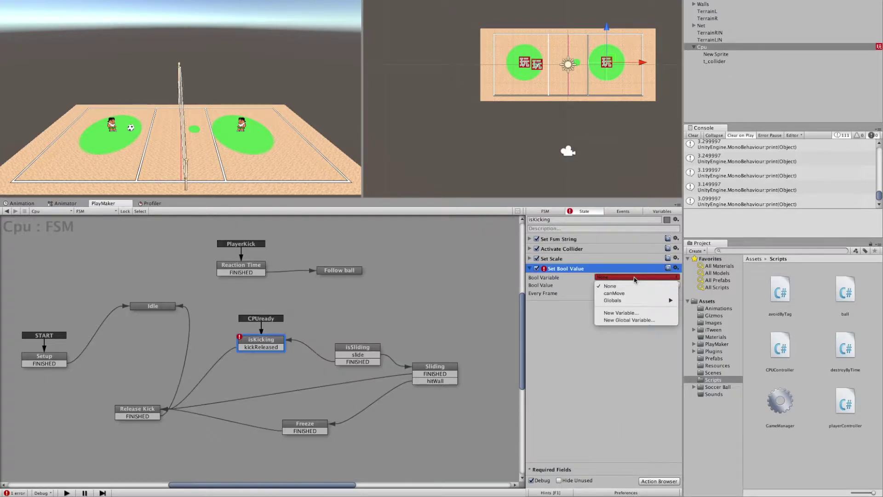
{"action": "mouse_move", "coordinate": [636, 301]}
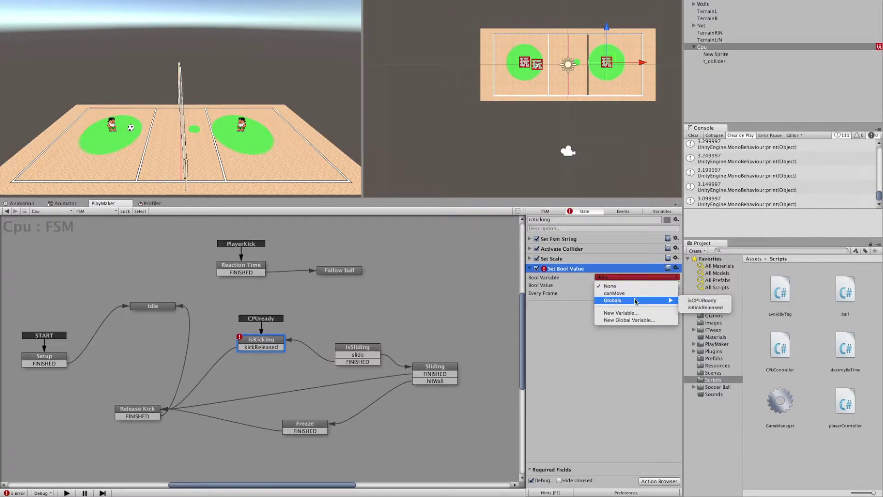
{"action": "left_click", "coordinate": [687, 301]}
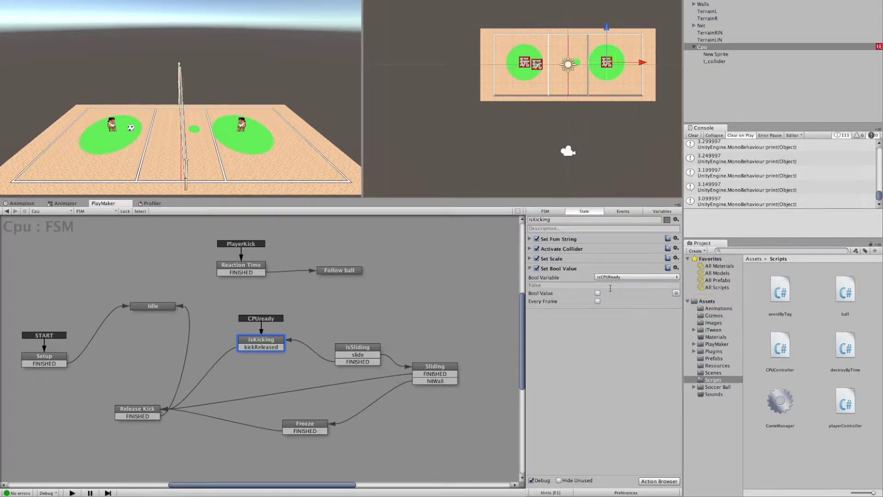
{"action": "left_click", "coordinate": [598, 293]}
{"action": "left_click", "coordinate": [604, 351]}
{"action": "left_click", "coordinate": [152, 308]}
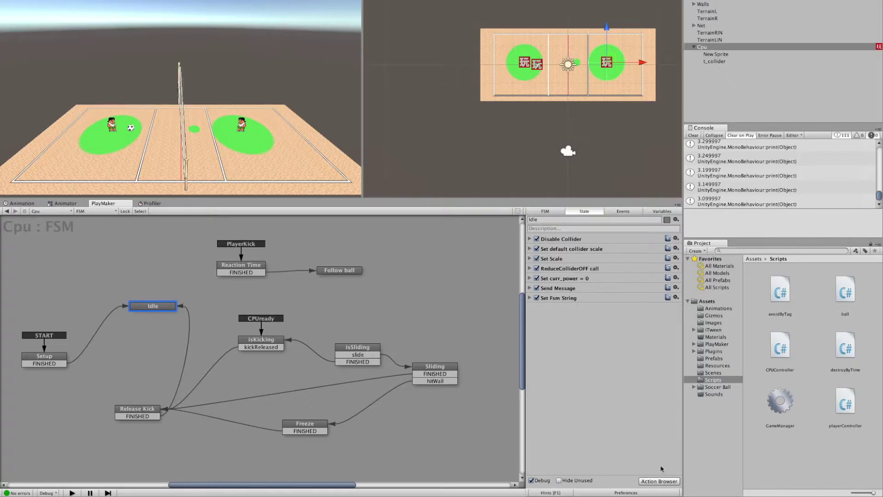
Add a Set Bool Value action to Idle targeting the global isCPUReady.
{"action": "left_click", "coordinate": [665, 483]}
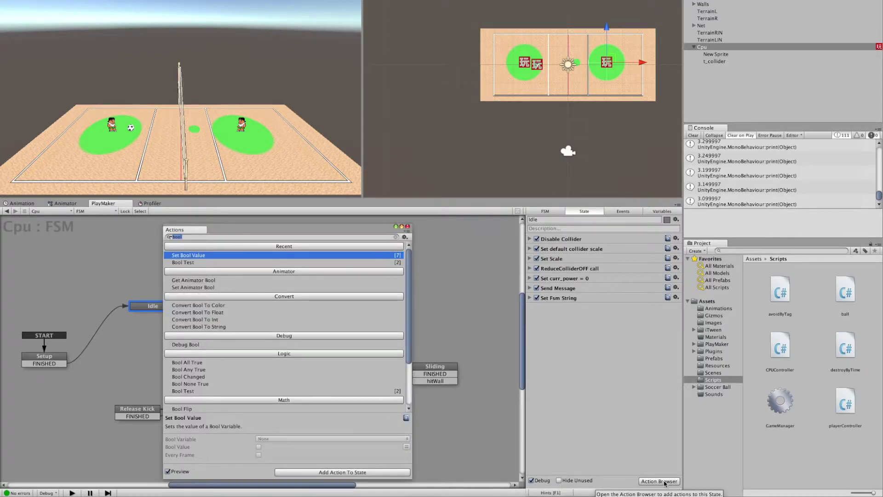
{"action": "double_click", "coordinate": [314, 257]}
{"action": "left_click", "coordinate": [600, 318]}
{"action": "mouse_move", "coordinate": [621, 340]}
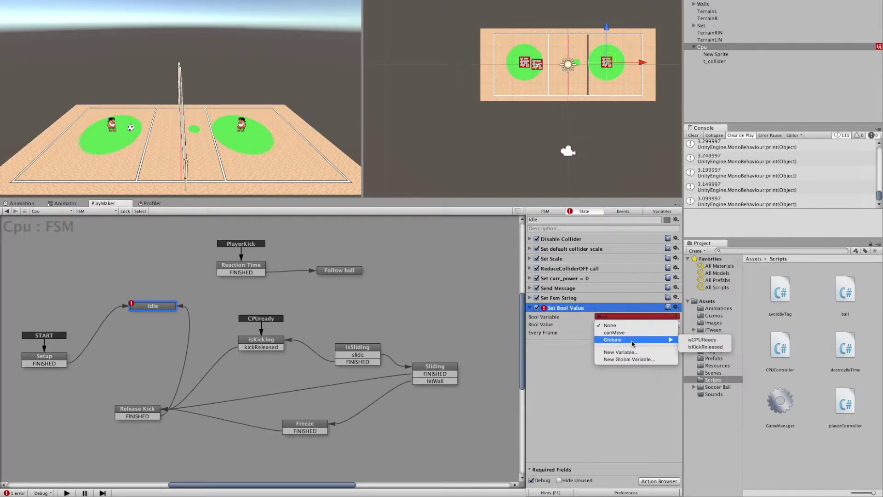
{"action": "left_click", "coordinate": [708, 340]}
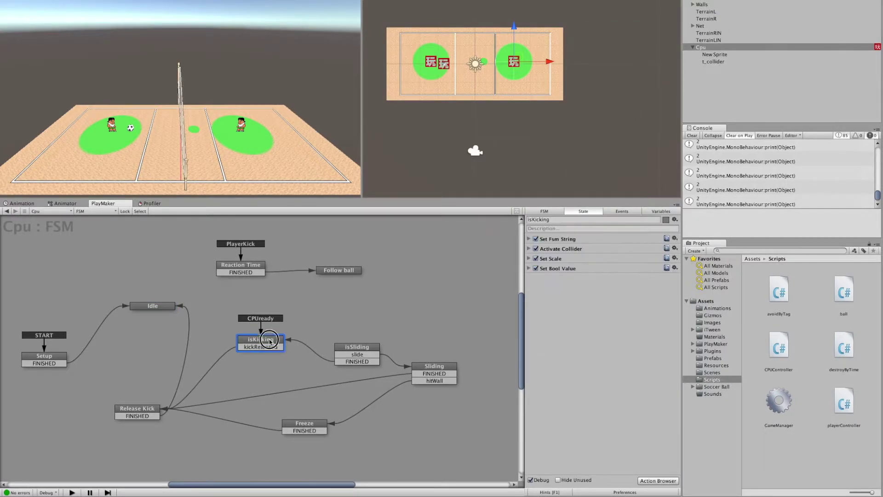
Remove the Activate Collider action from the isKicking state.
{"action": "left_click", "coordinate": [528, 249]}
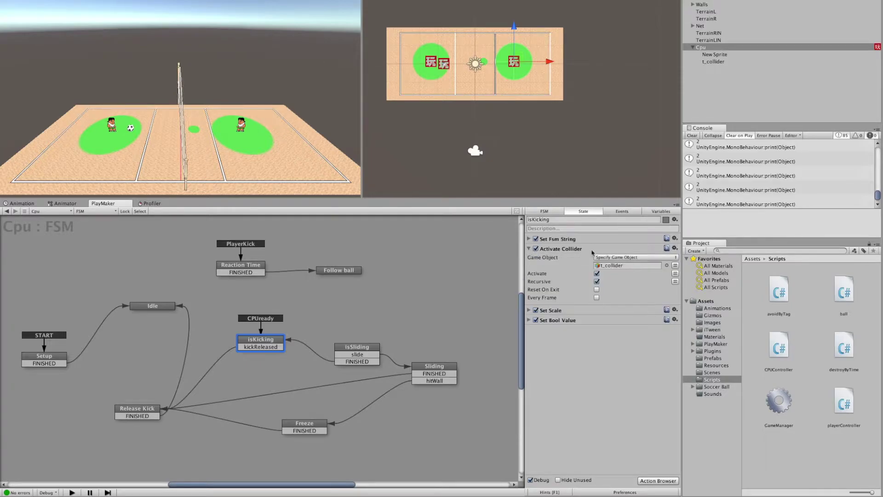
{"action": "left_click", "coordinate": [674, 249]}
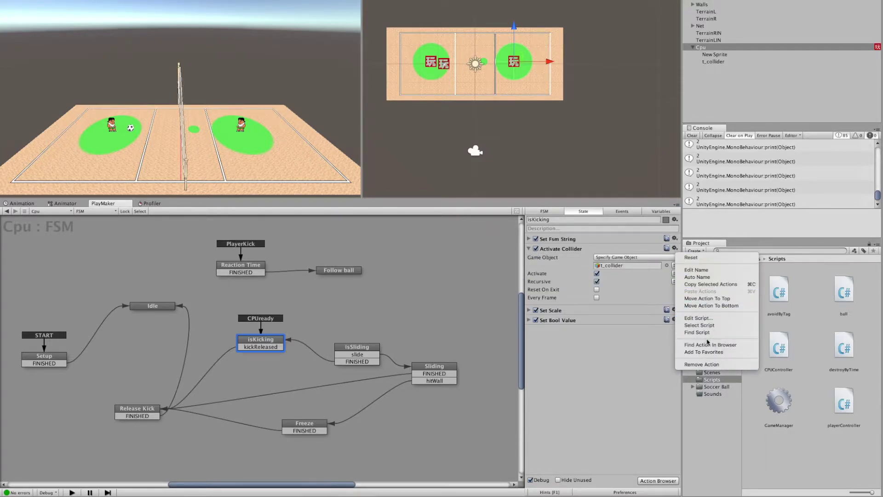
{"action": "left_click", "coordinate": [699, 364]}
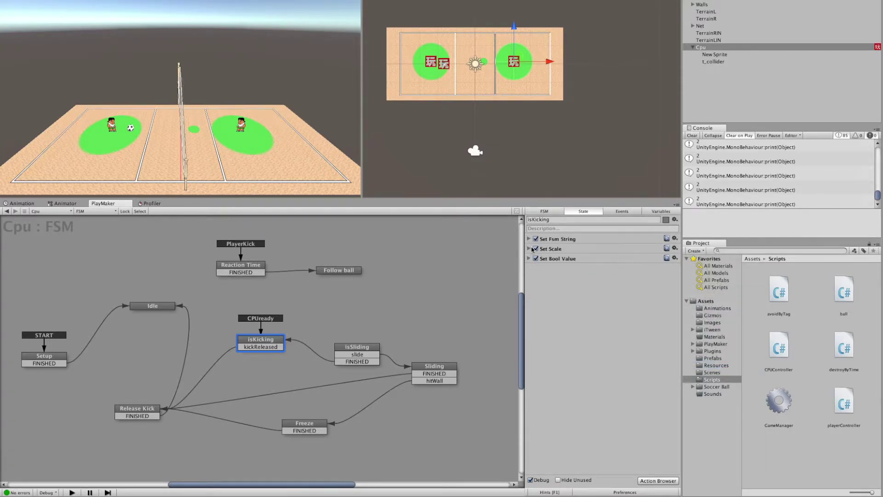
{"action": "left_click", "coordinate": [675, 248]}
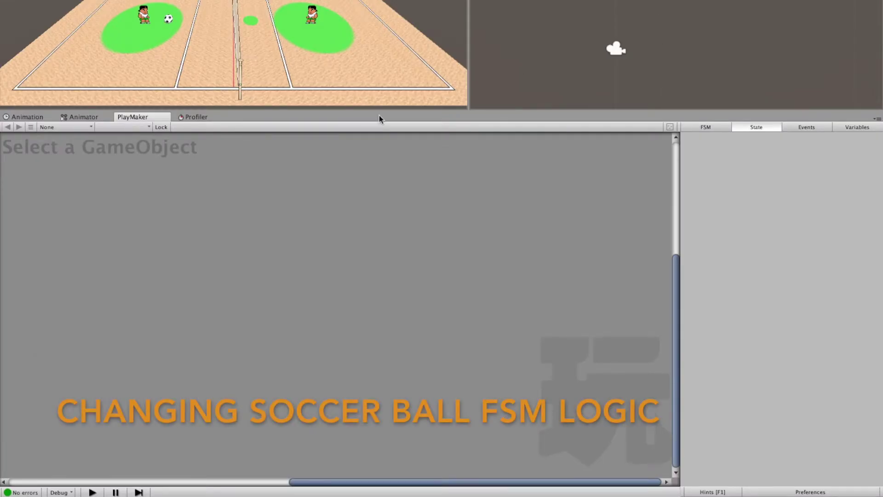
Add a Soccer Ball state named 'is CPU Ready' and route Grounded's transition into it.
{"action": "left_click", "coordinate": [311, 204]}
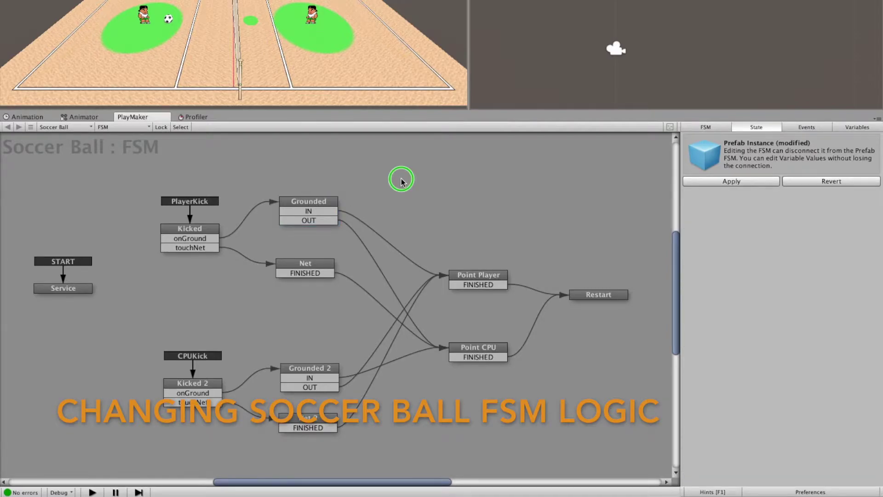
{"action": "right_click", "coordinate": [401, 178]}
{"action": "left_click", "coordinate": [418, 183]}
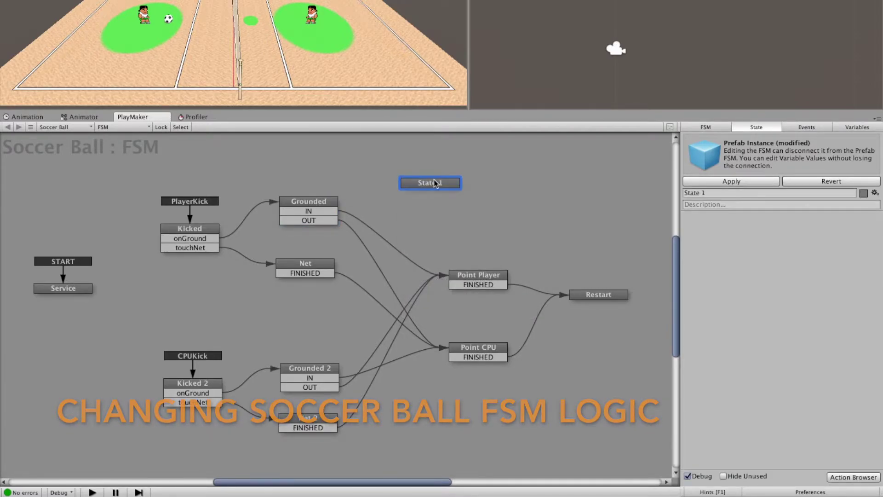
{"action": "double_click", "coordinate": [753, 195]}
{"action": "left_click", "coordinate": [753, 195]}
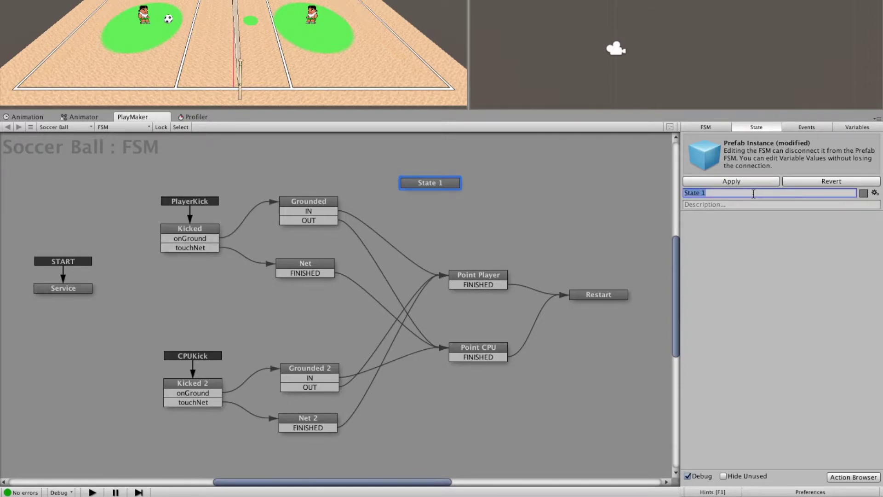
{"action": "type", "text": "isCPU"}
{"action": "type", "text": "Ready"}
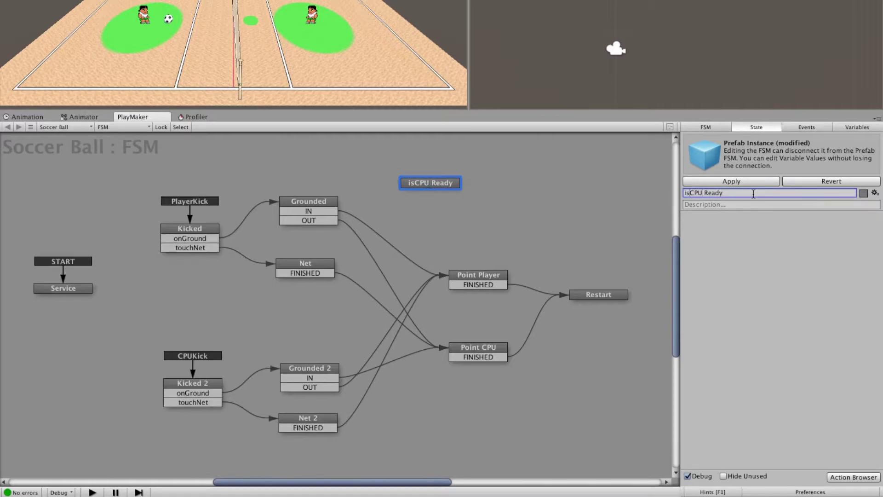
{"action": "key", "text": "Return"}
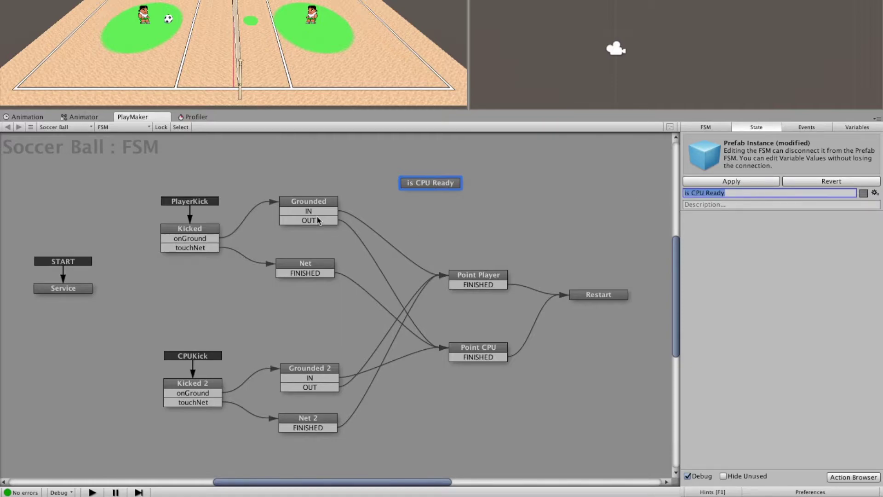
{"action": "left_click_drag", "start_coordinate": [319, 221], "coordinate": [416, 182]}
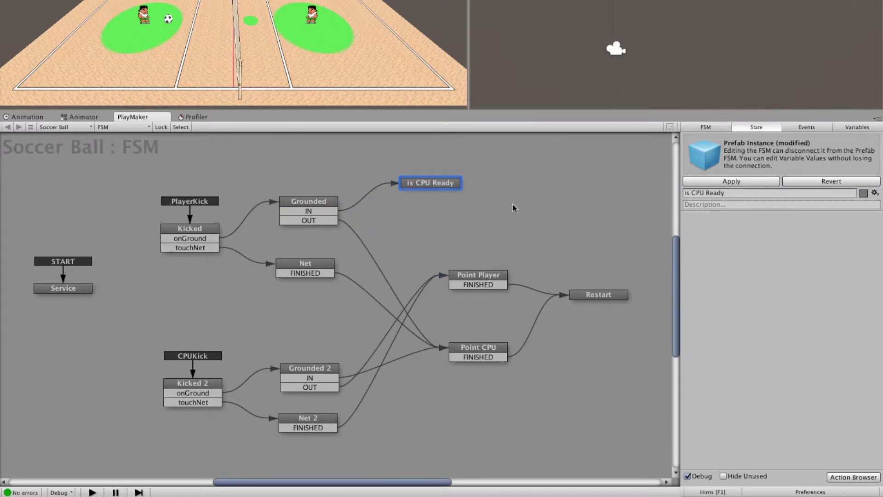
{"action": "left_click", "coordinate": [830, 477]}
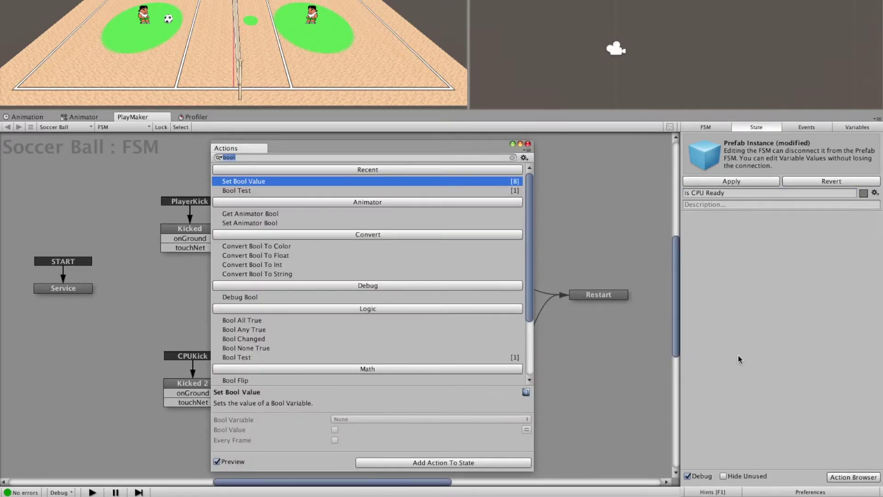
Add a Bool Test on isCPUReady to is CPU Ready, sending GroundR when false.
{"action": "double_click", "coordinate": [253, 190]}
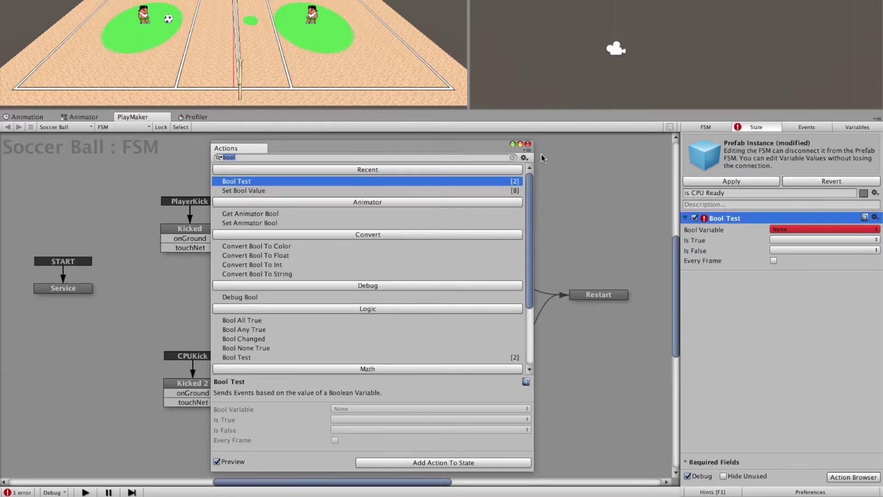
{"action": "left_click", "coordinate": [527, 144]}
{"action": "left_click", "coordinate": [808, 229]}
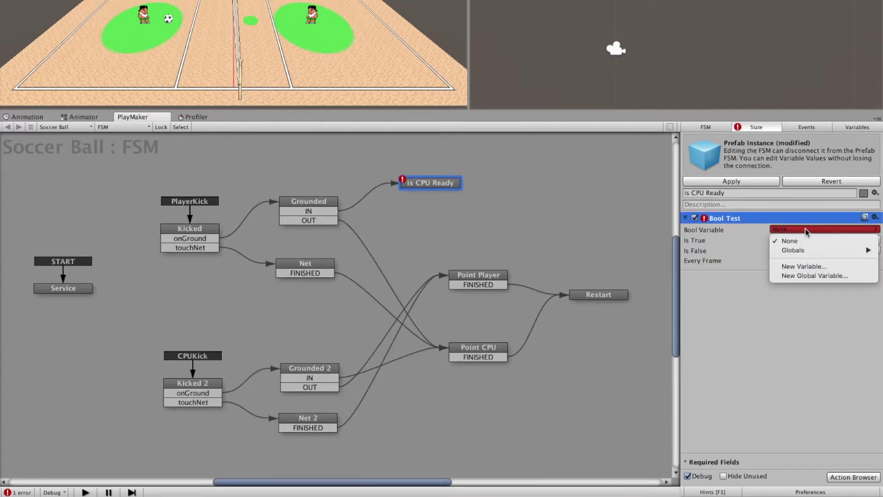
{"action": "left_click", "coordinate": [880, 251]}
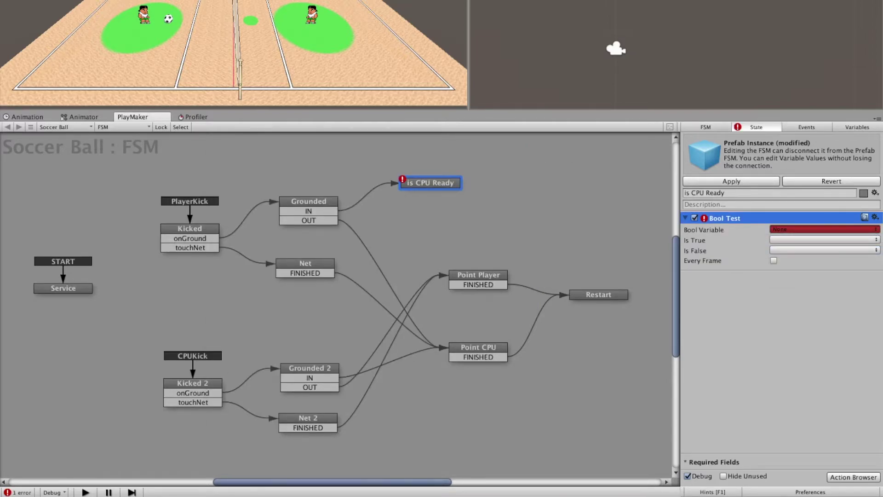
{"action": "left_click", "coordinate": [804, 260]}
{"action": "left_click", "coordinate": [794, 300]}
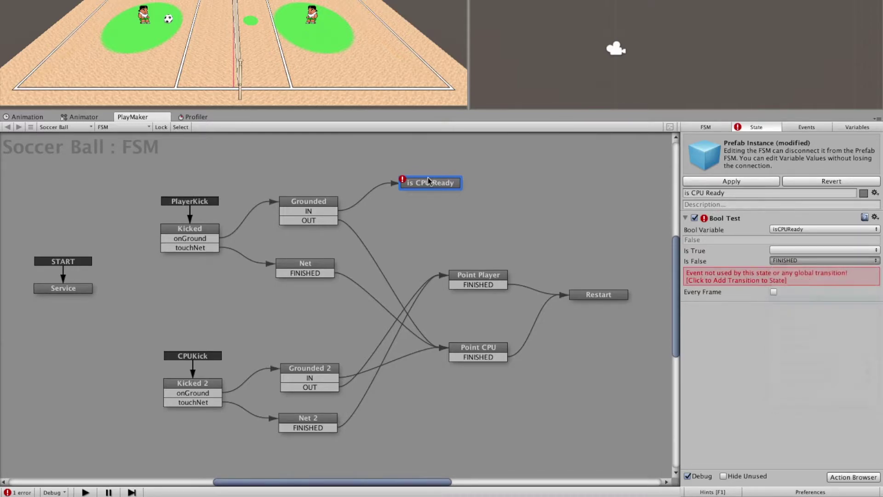
Add a GroundR transition to is CPU Ready and link it to Point Player.
{"action": "left_click", "coordinate": [435, 189]}
{"action": "right_click", "coordinate": [436, 189]}
{"action": "mouse_move", "coordinate": [451, 194]}
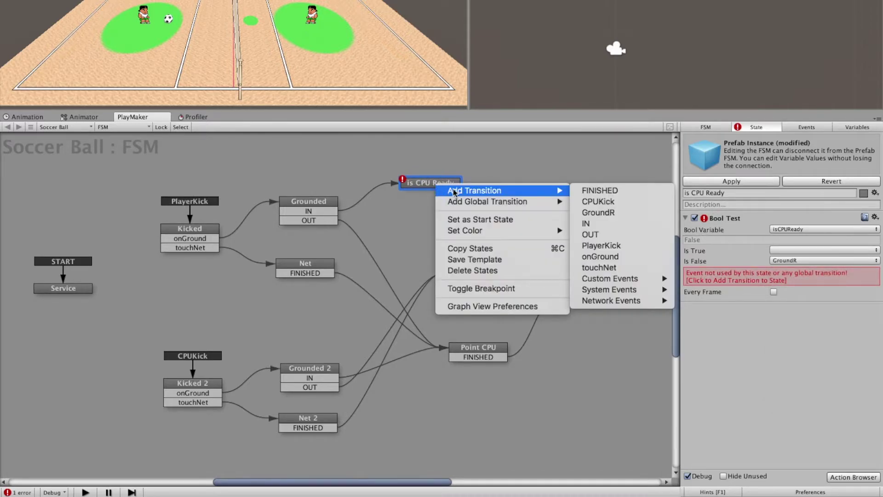
{"action": "left_click", "coordinate": [615, 216]}
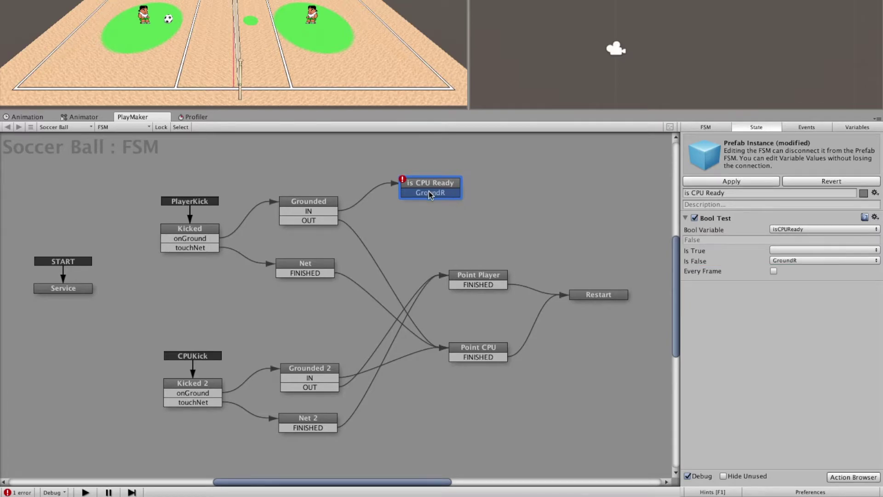
{"action": "left_click_drag", "start_coordinate": [432, 194], "coordinate": [466, 284]}
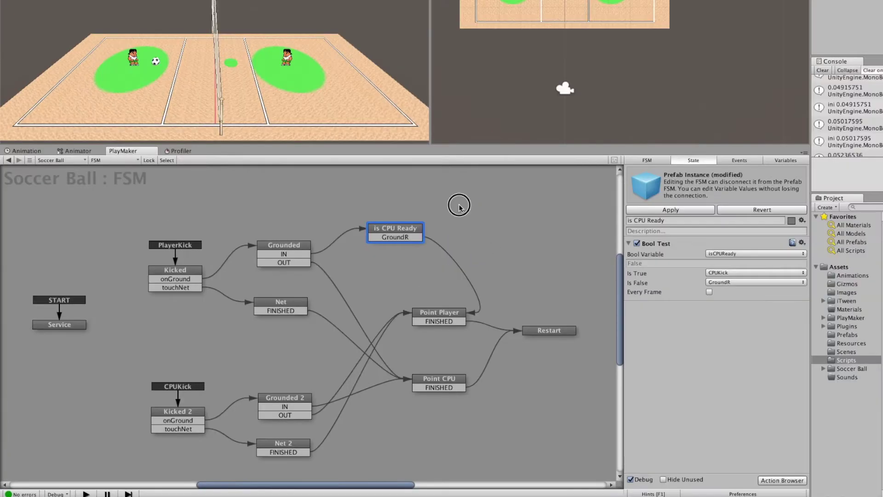
{"action": "right_click", "coordinate": [460, 212]}
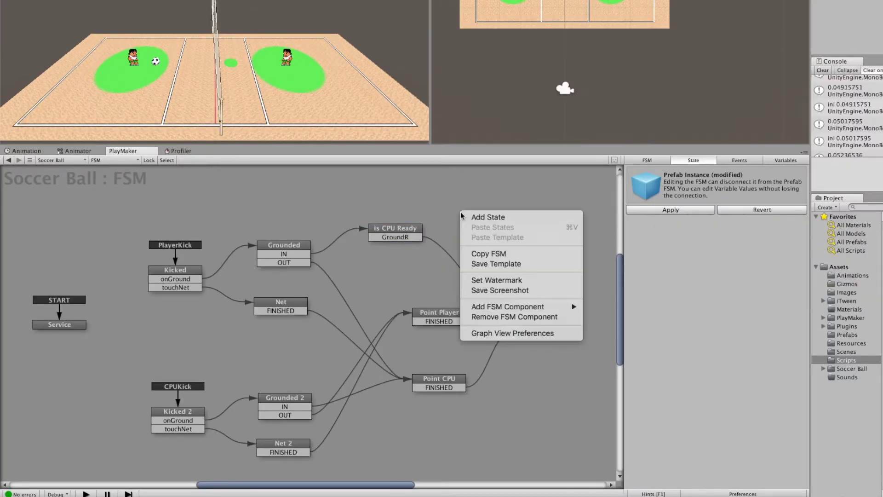
Add another Soccer Ball state and name it 'CPU catch ball'.
{"action": "left_click", "coordinate": [489, 217]}
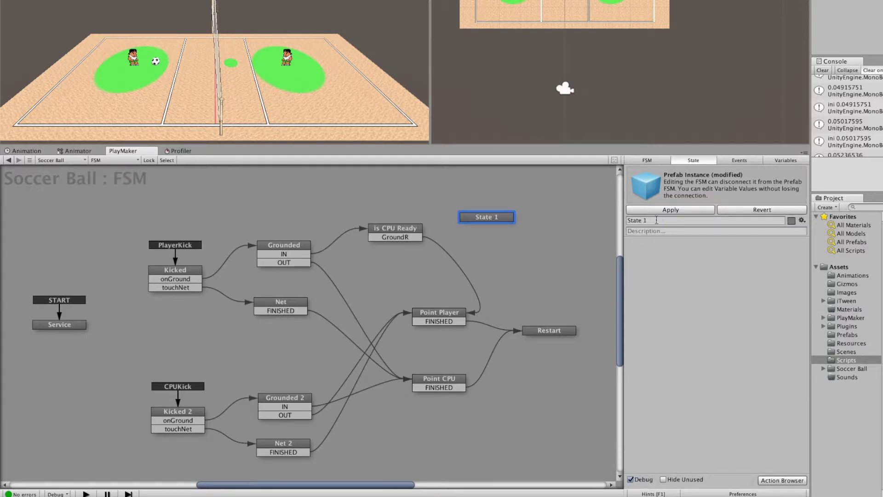
{"action": "double_click", "coordinate": [657, 221]}
{"action": "triple_click", "coordinate": [657, 221]}
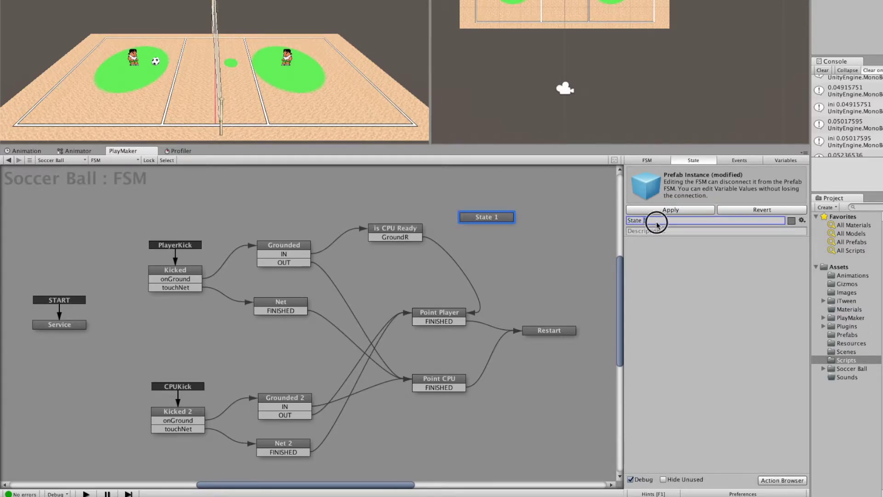
{"action": "type", "text": "C"}
{"action": "type", "text": "PU"}
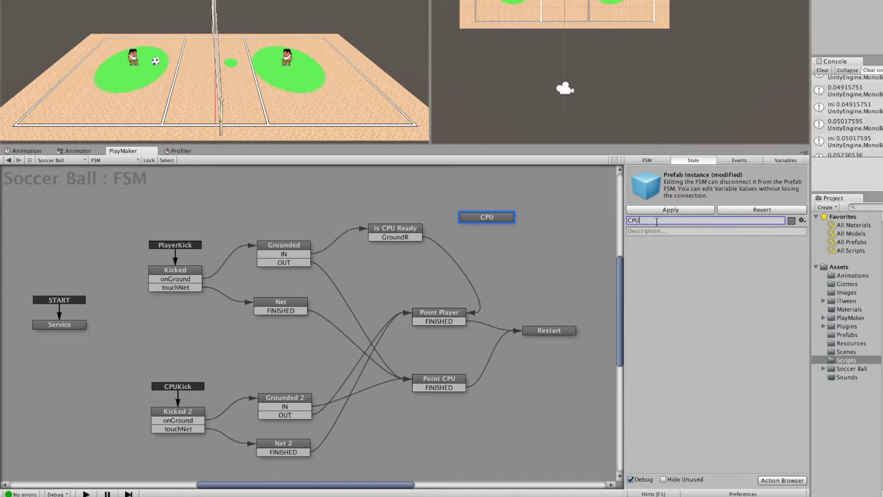
{"action": "type", "text": " kicking b"}
{"action": "key", "text": "BackSpace"}
{"action": "key", "text": "BackSpace"}
{"action": "key", "text": "BackSpace"}
{"action": "key", "text": "BackSpace"}
{"action": "key", "text": "BackSpace"}
{"action": "key", "text": "BackSpace"}
{"action": "key", "text": "BackSpace"}
{"action": "key", "text": "BackSpace"}
{"action": "key", "text": "BackSpace"}
{"action": "type", "text": "catch ball"}
{"action": "key", "text": "Return"}
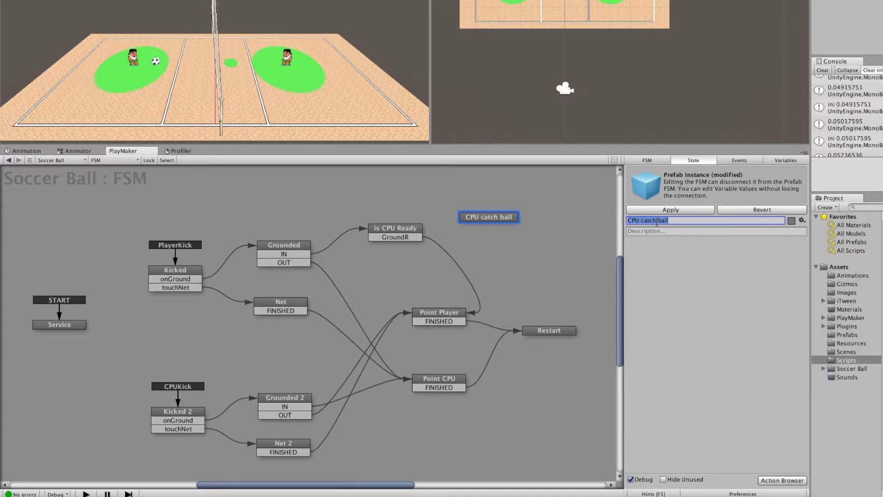
{"action": "left_click", "coordinate": [401, 230]}
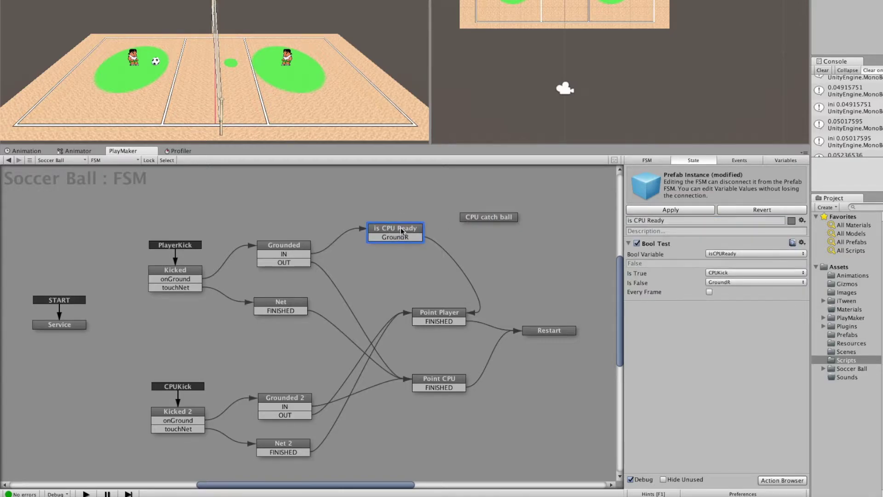
Make is CPU Ready's Bool Test send a new cpuCatch event when true.
{"action": "right_click", "coordinate": [396, 229]}
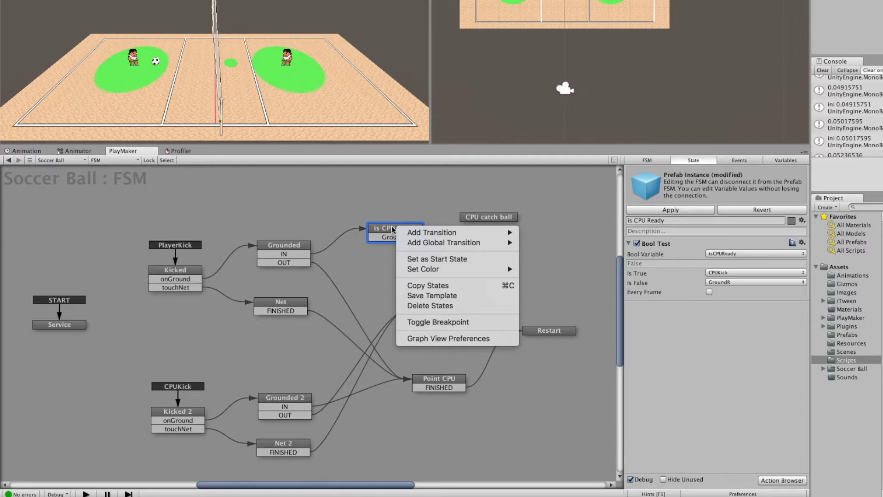
{"action": "left_click", "coordinate": [391, 202]}
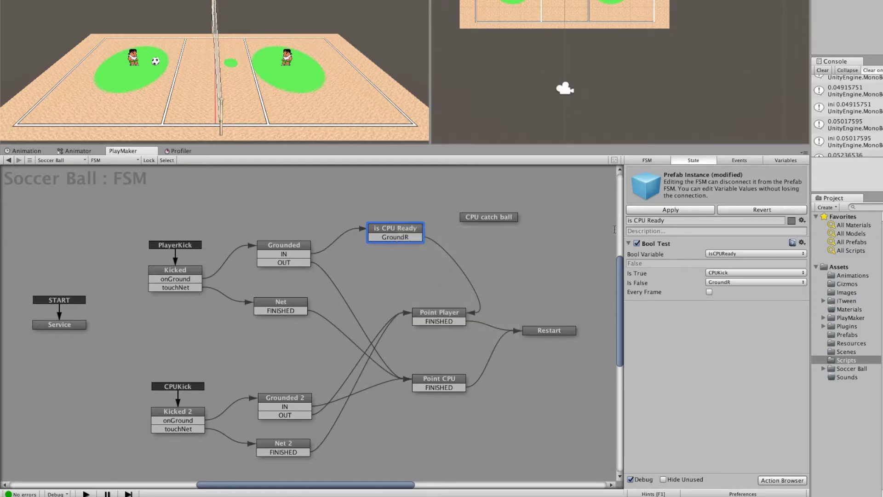
{"action": "left_click", "coordinate": [754, 274]}
{"action": "mouse_move", "coordinate": [782, 365]}
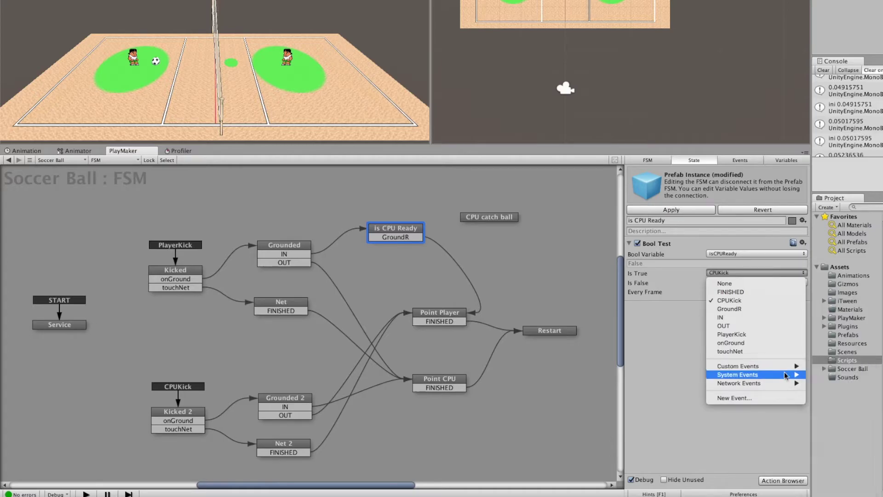
{"action": "left_click", "coordinate": [753, 399]}
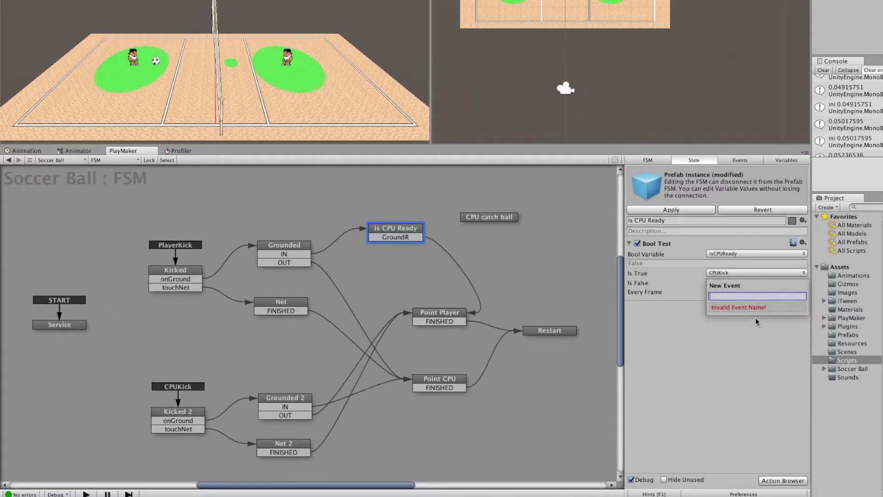
{"action": "type", "text": "ch"}
{"action": "key", "text": "Return"}
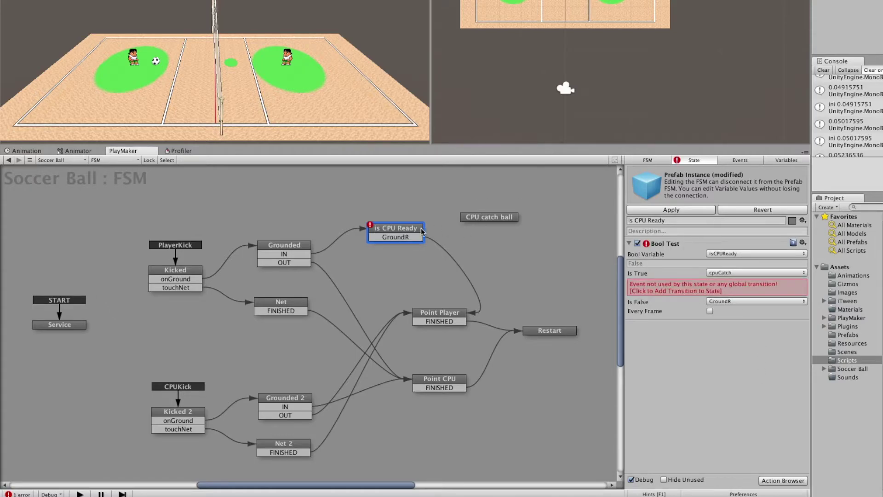
Add a cpuCatch transition to is CPU Ready and link it to CPU catch ball.
{"action": "right_click", "coordinate": [392, 232]}
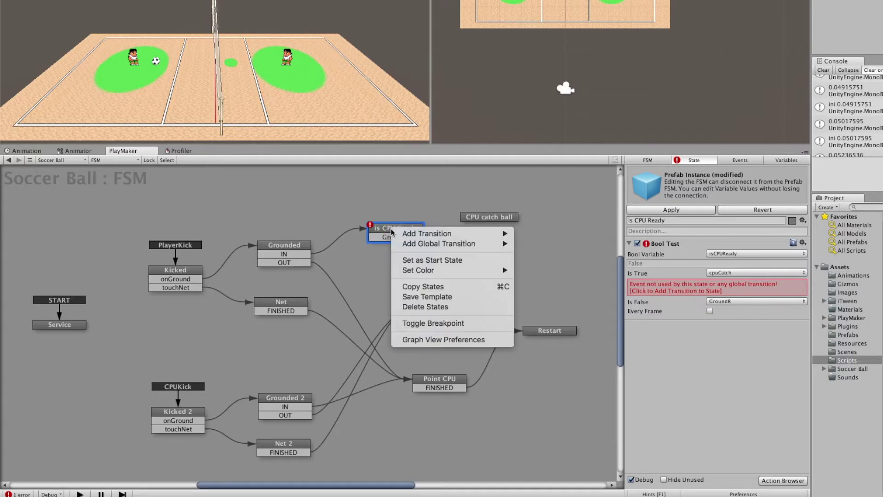
{"action": "mouse_move", "coordinate": [410, 235]}
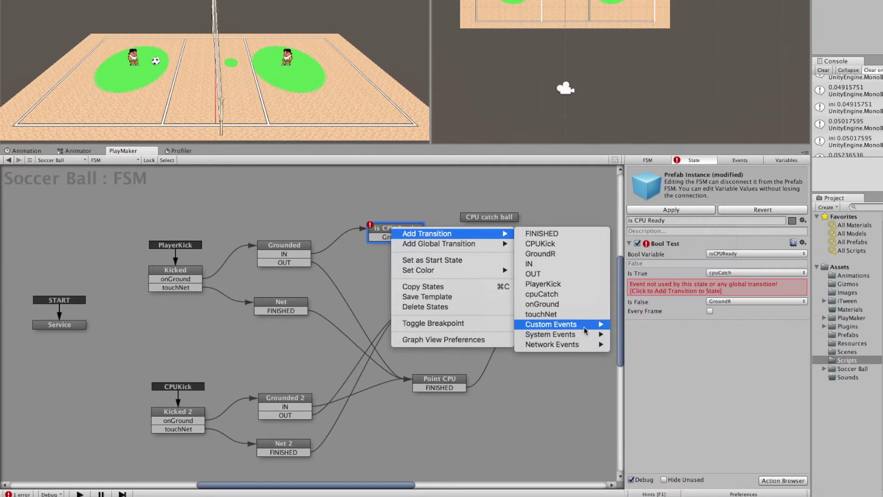
{"action": "mouse_move", "coordinate": [585, 330]}
{"action": "left_click", "coordinate": [635, 325]}
{"action": "mouse_move", "coordinate": [418, 252]}
{"action": "left_mouse_down"}
{"action": "mouse_move", "coordinate": [489, 217]}
{"action": "mouse_move", "coordinate": [505, 239]}
{"action": "left_mouse_up"}
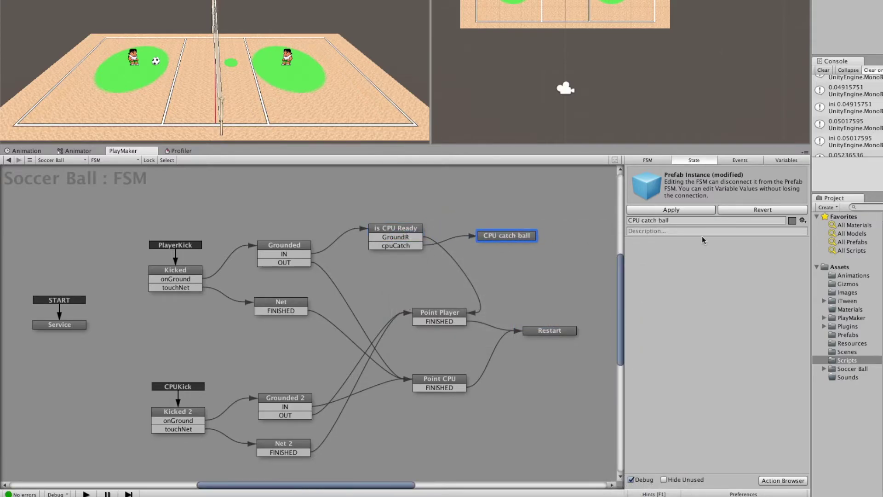
{"action": "left_click", "coordinate": [509, 239]}
Add a Send Event action to the CPU catch ball state from the Action Browser.
{"action": "left_click", "coordinate": [783, 480]}
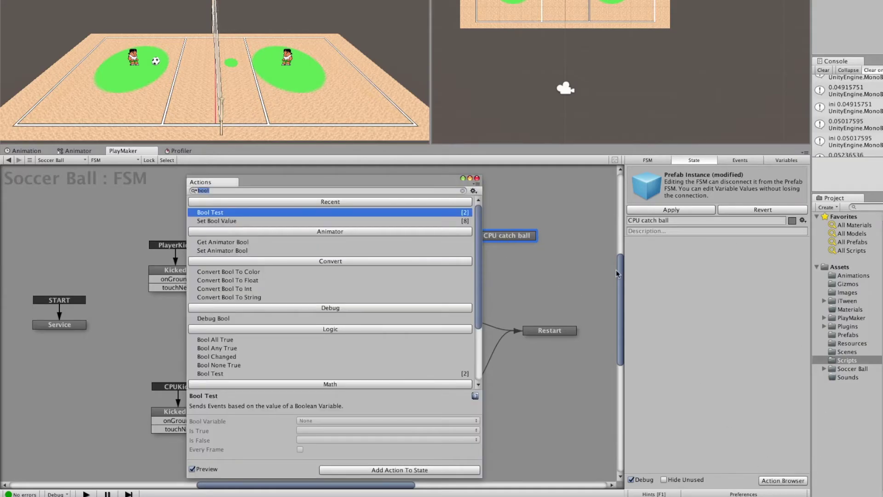
{"action": "type", "text": "send"}
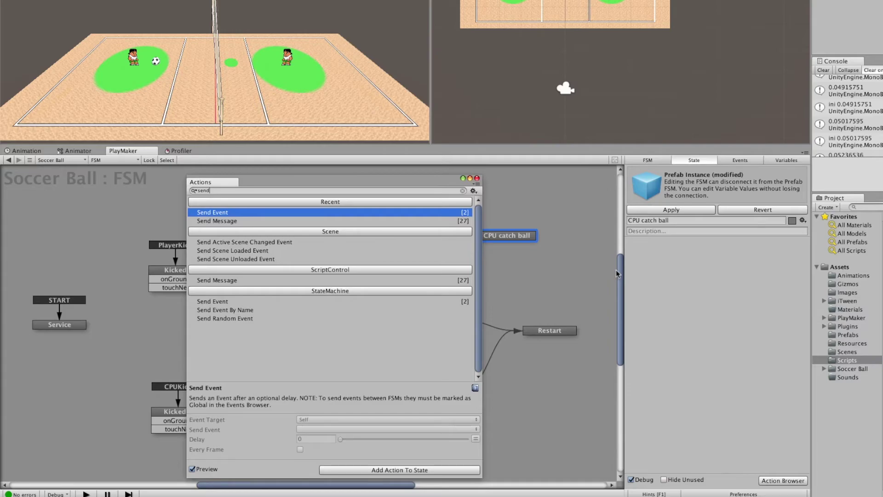
{"action": "double_click", "coordinate": [311, 213]}
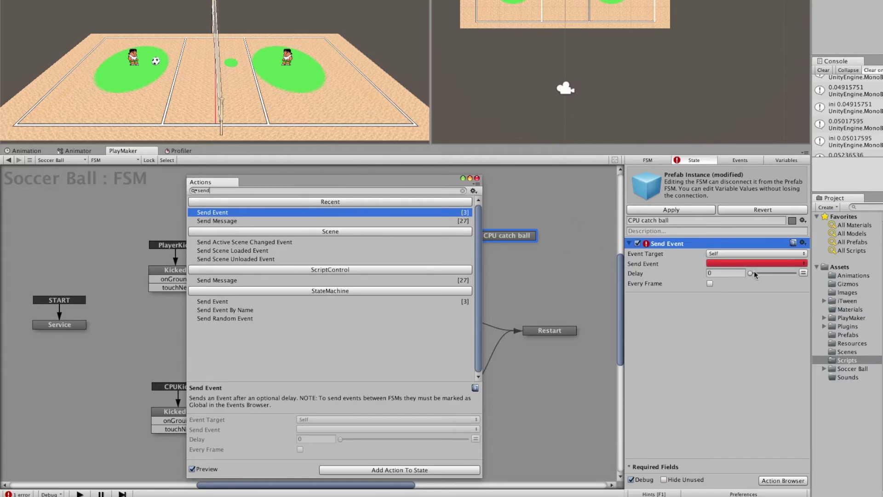
{"action": "left_click", "coordinate": [478, 178]}
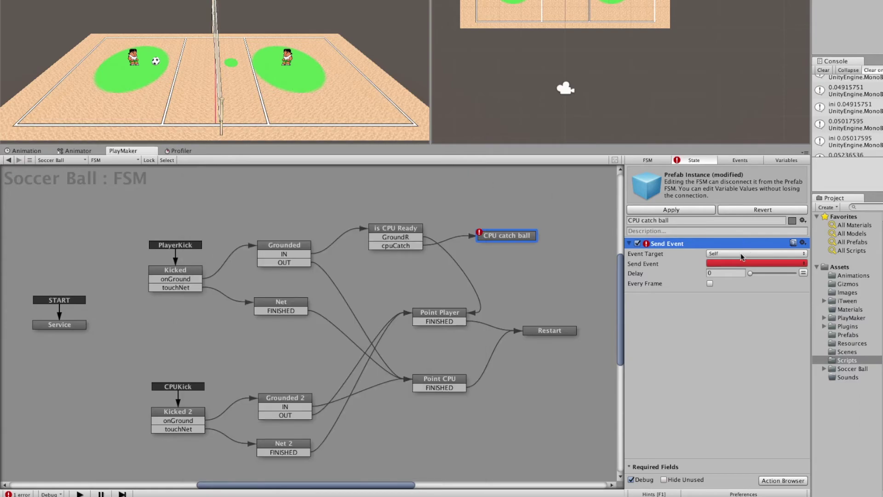
Set the Send Event action to send CPUKick with Event Target Broadcast All.
{"action": "left_click", "coordinate": [739, 264]}
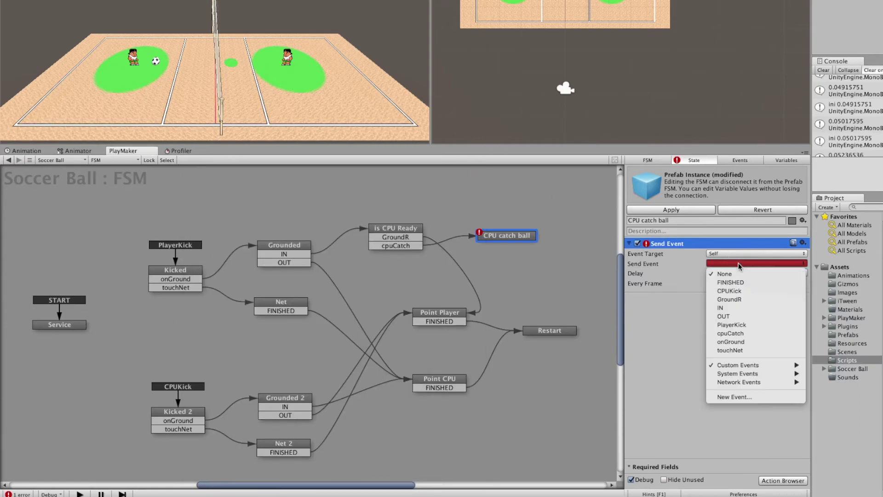
{"action": "left_click", "coordinate": [741, 292]}
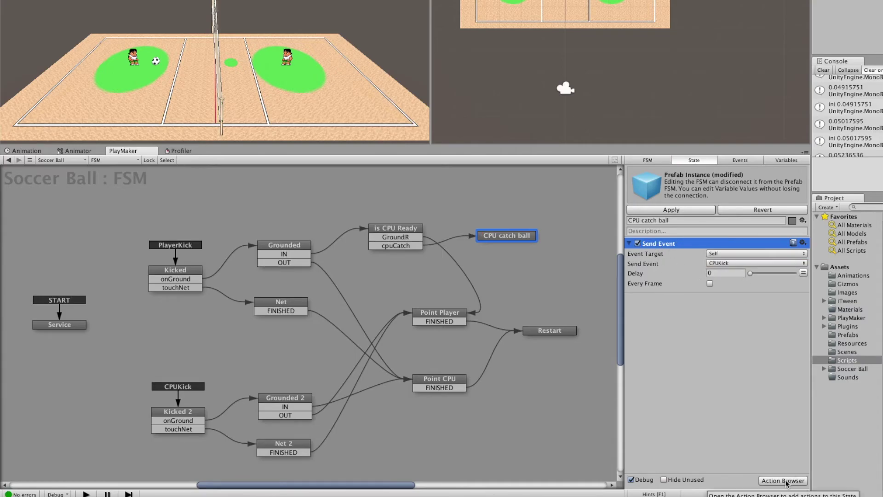
{"action": "left_click", "coordinate": [534, 238]}
{"action": "left_click", "coordinate": [726, 254]}
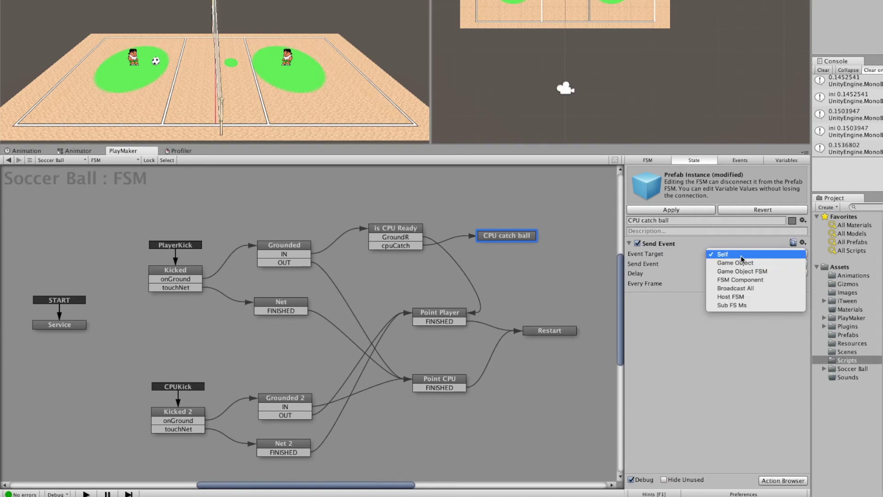
{"action": "left_click", "coordinate": [763, 288]}
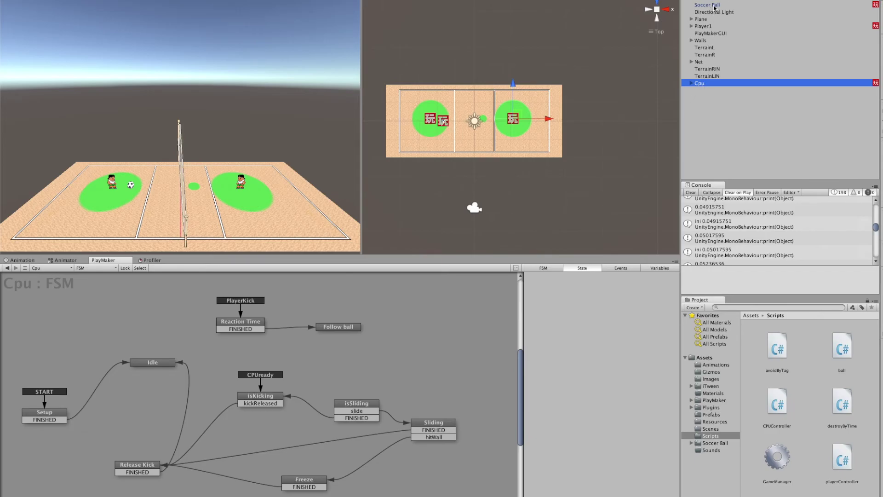
Delete isKicking's kickReleased transition, then give Release Kick a CPUKick global transition.
{"action": "right_click", "coordinate": [265, 407]}
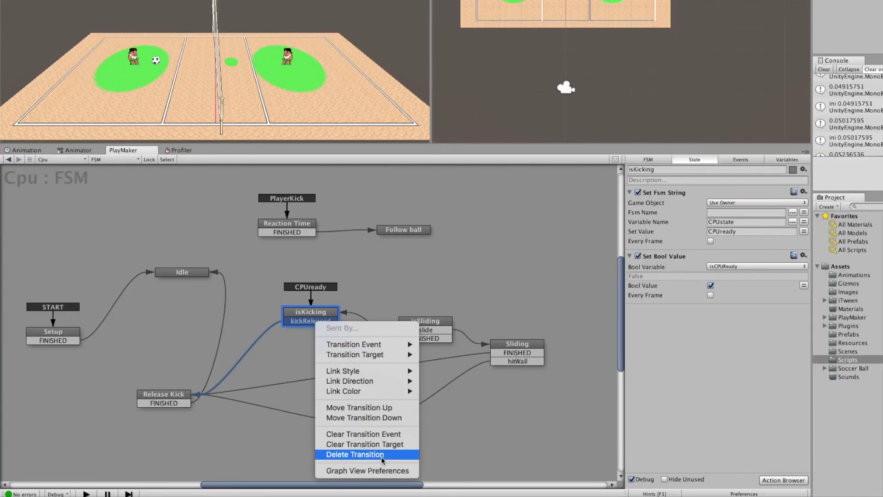
{"action": "left_click", "coordinate": [363, 454]}
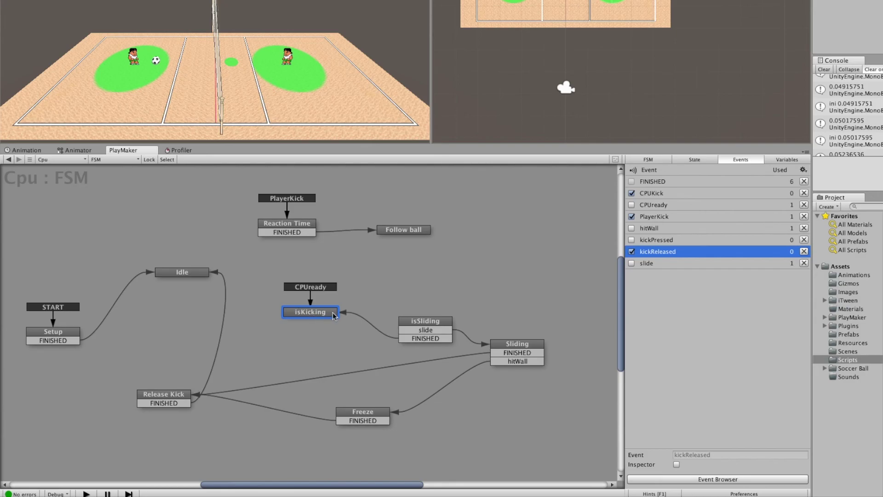
{"action": "left_click_drag", "start_coordinate": [177, 396], "coordinate": [186, 393]}
{"action": "right_click", "coordinate": [186, 394]}
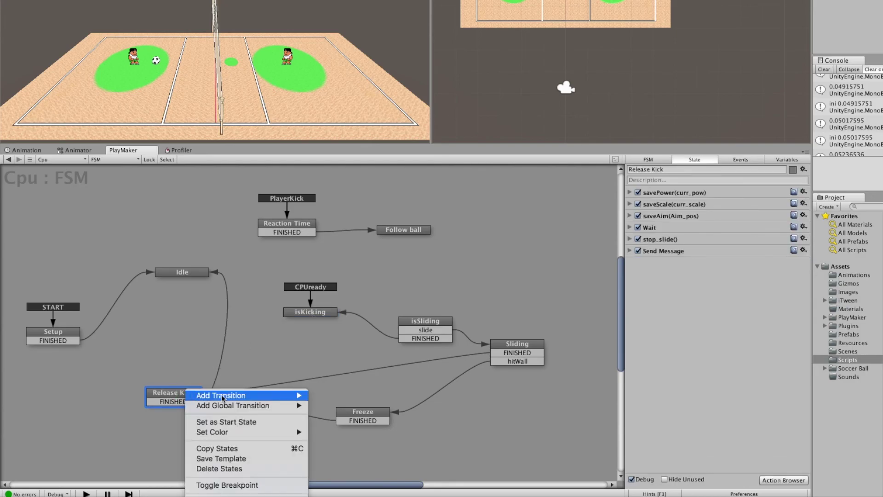
{"action": "mouse_move", "coordinate": [230, 397]}
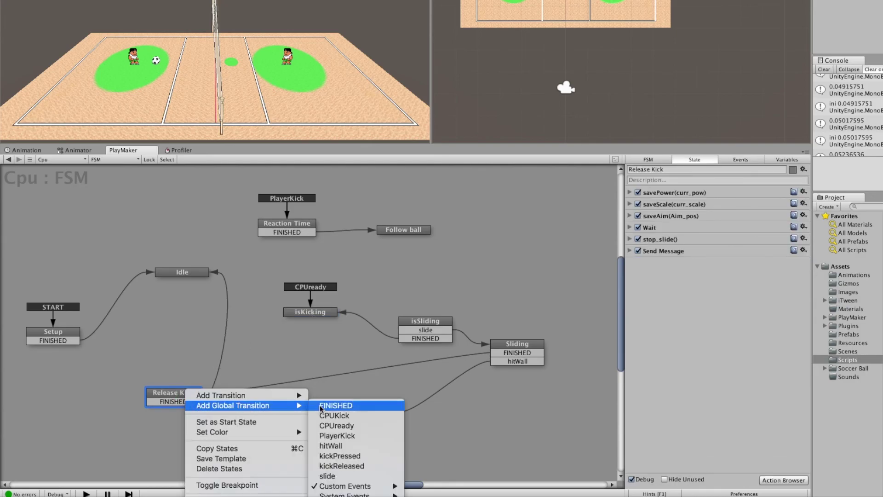
{"action": "left_click", "coordinate": [329, 415]}
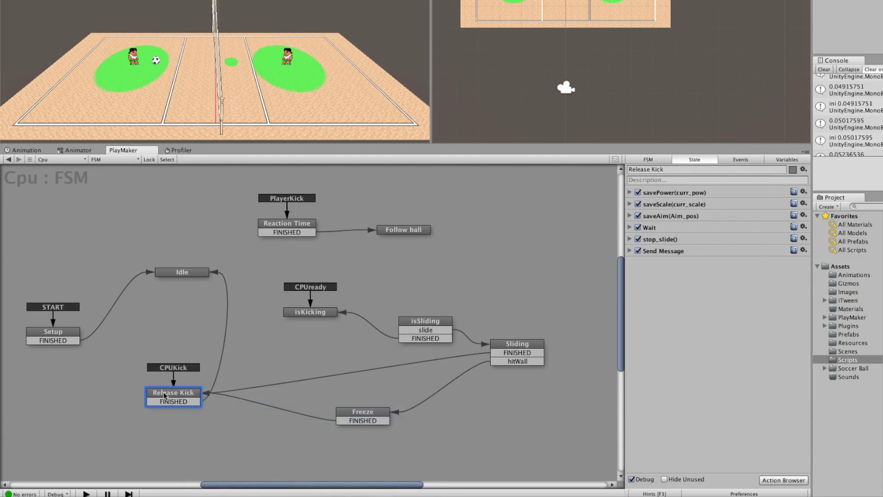